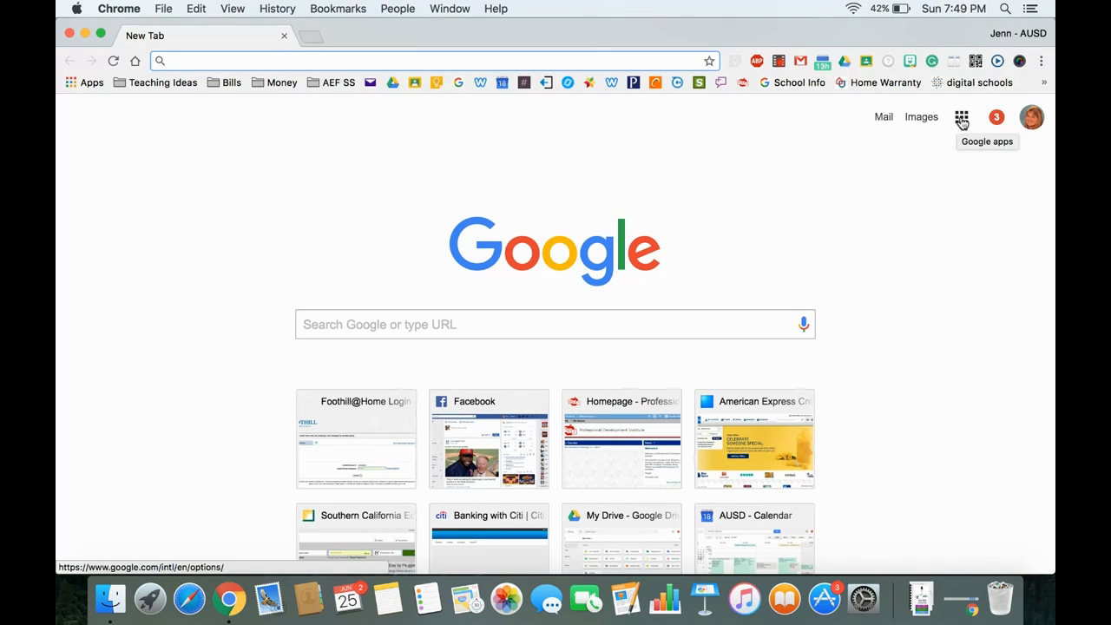
Open Google Docs from the Google apps list, and load docs.google.com in a second browser tab.
left_click(963, 117)
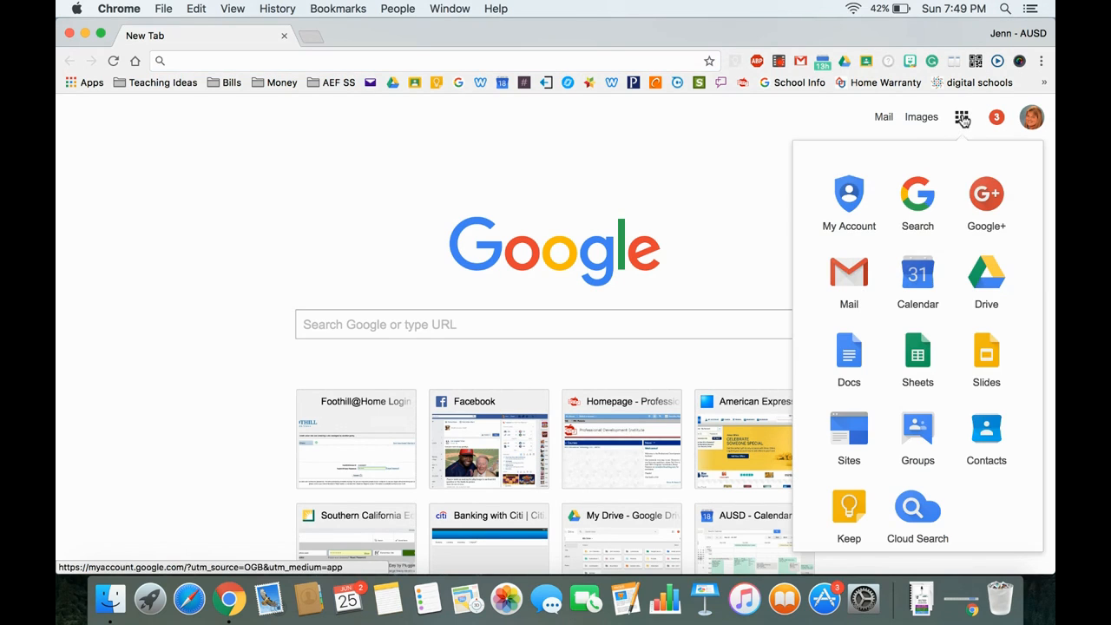
left_click(851, 354)
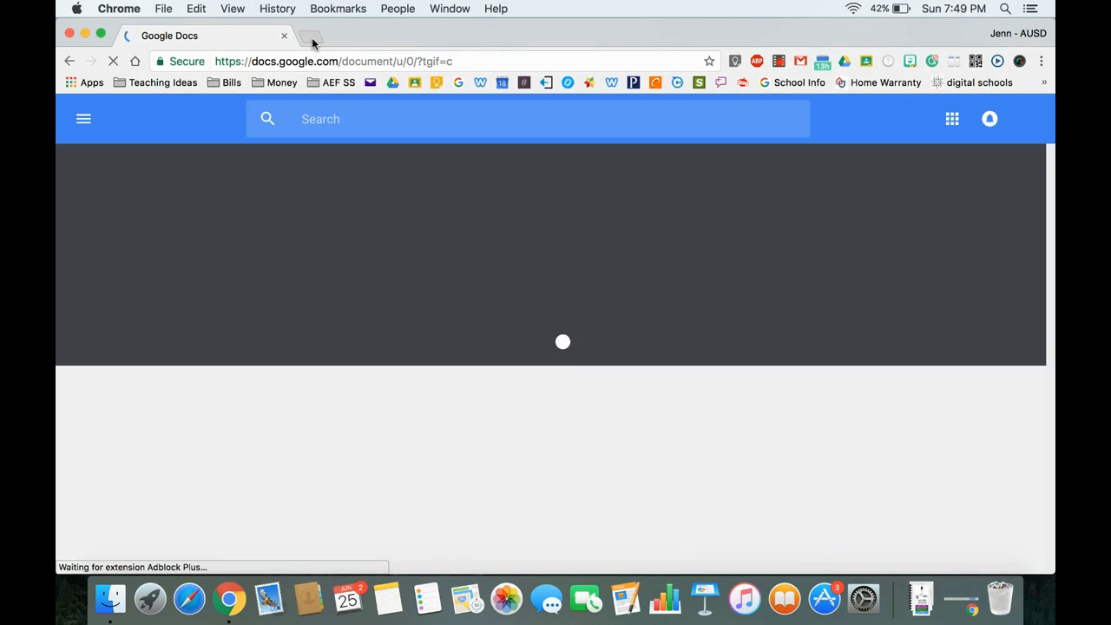
left_click(312, 38)
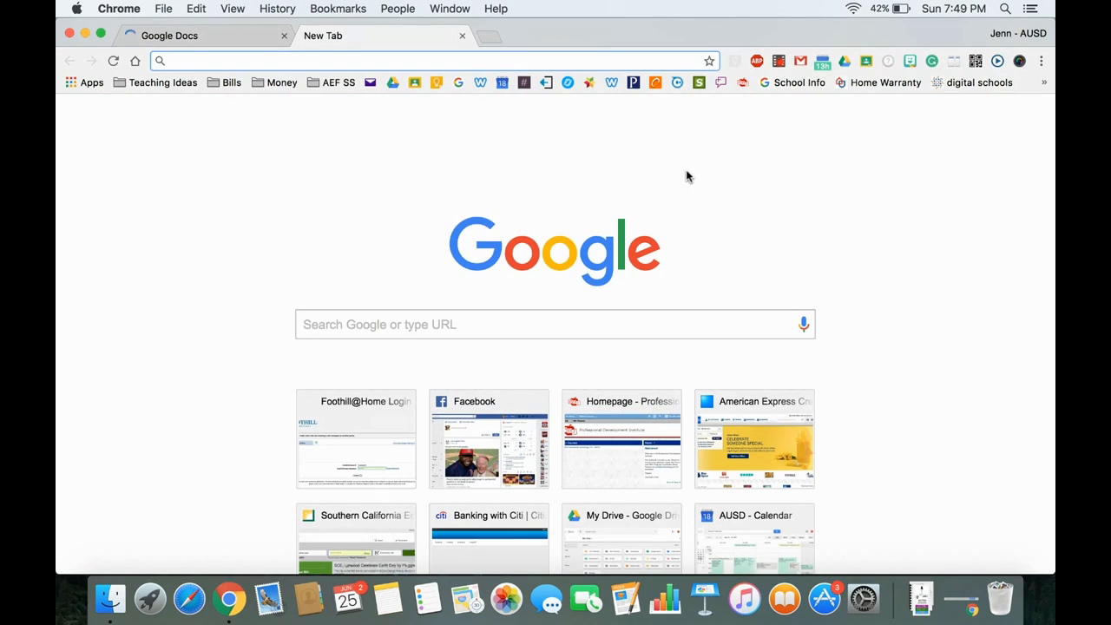
type("docs.google.com")
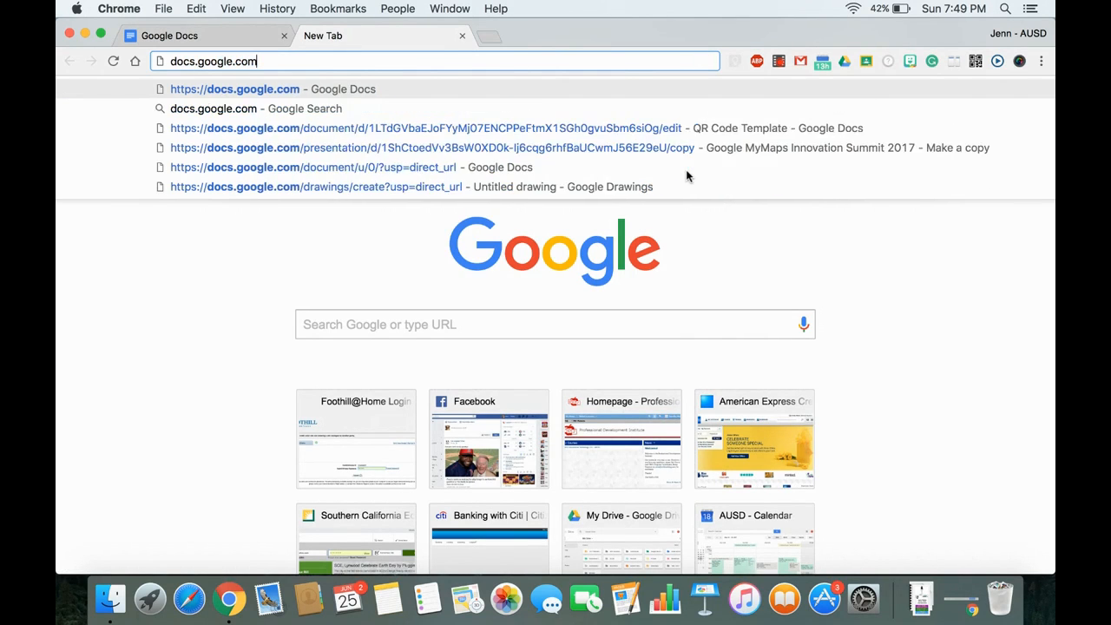
key("Return")
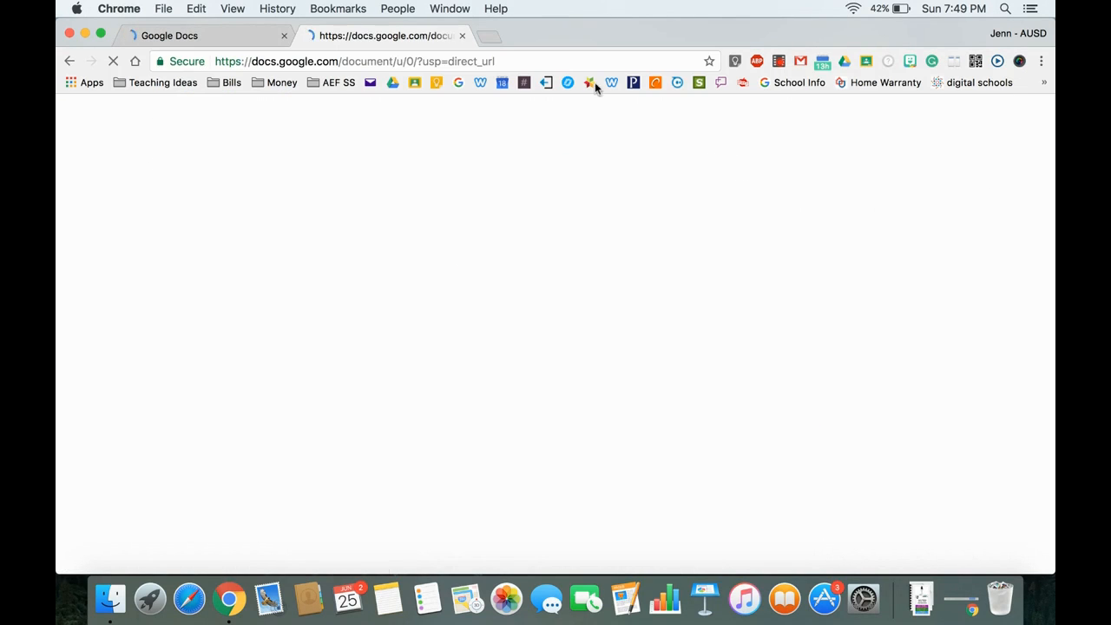
Open Google Drive in a new tab and start a Google Docs document from a template to reach the template gallery.
left_click(483, 34)
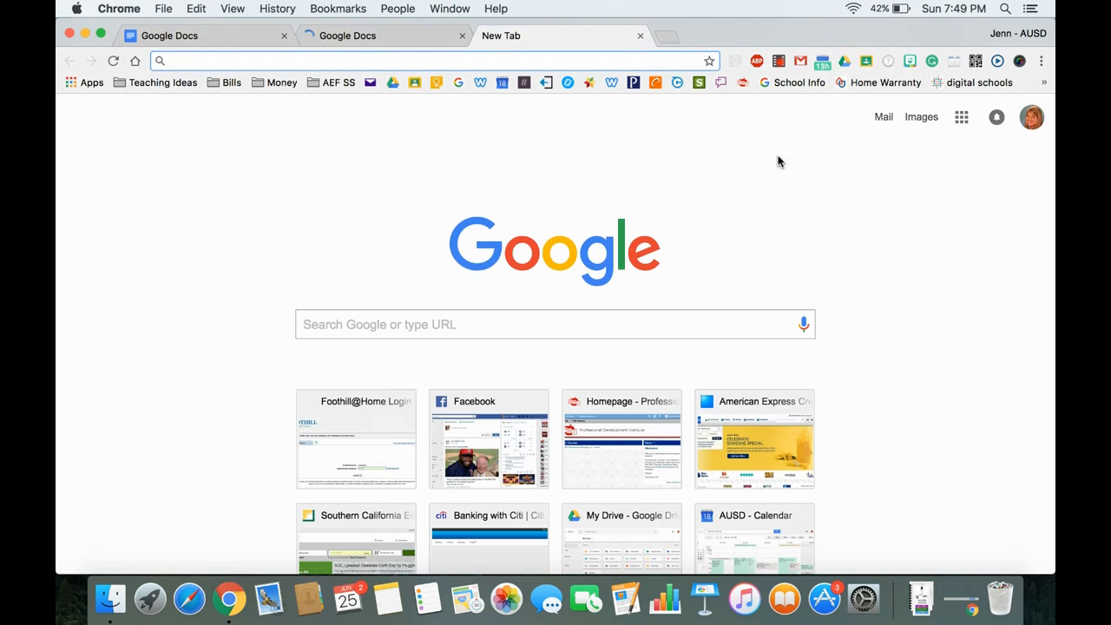
left_click(962, 118)
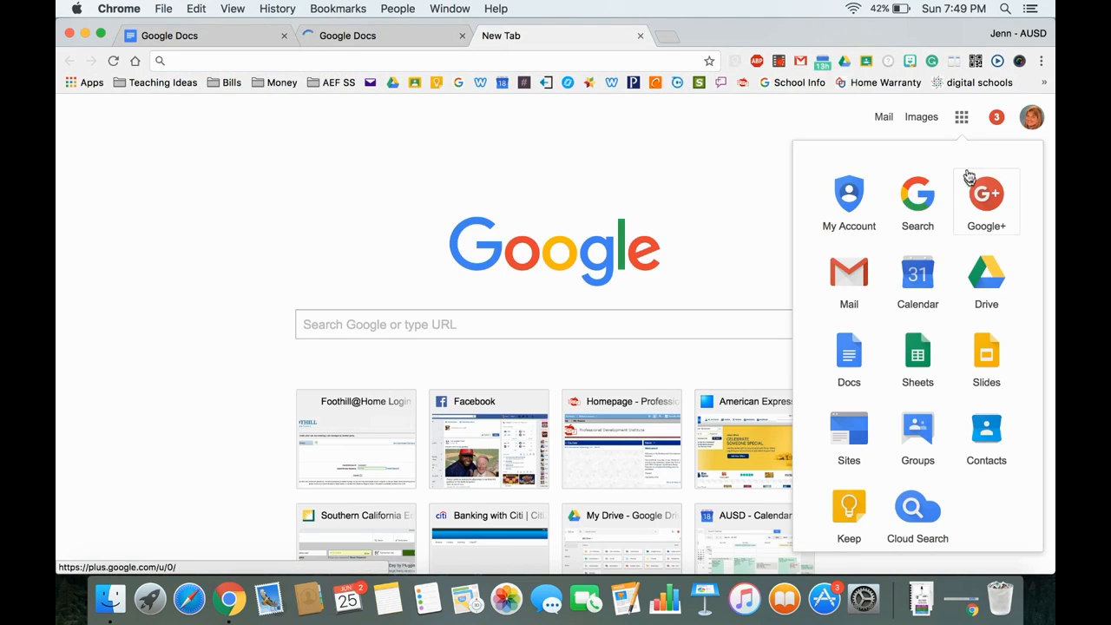
left_click(989, 276)
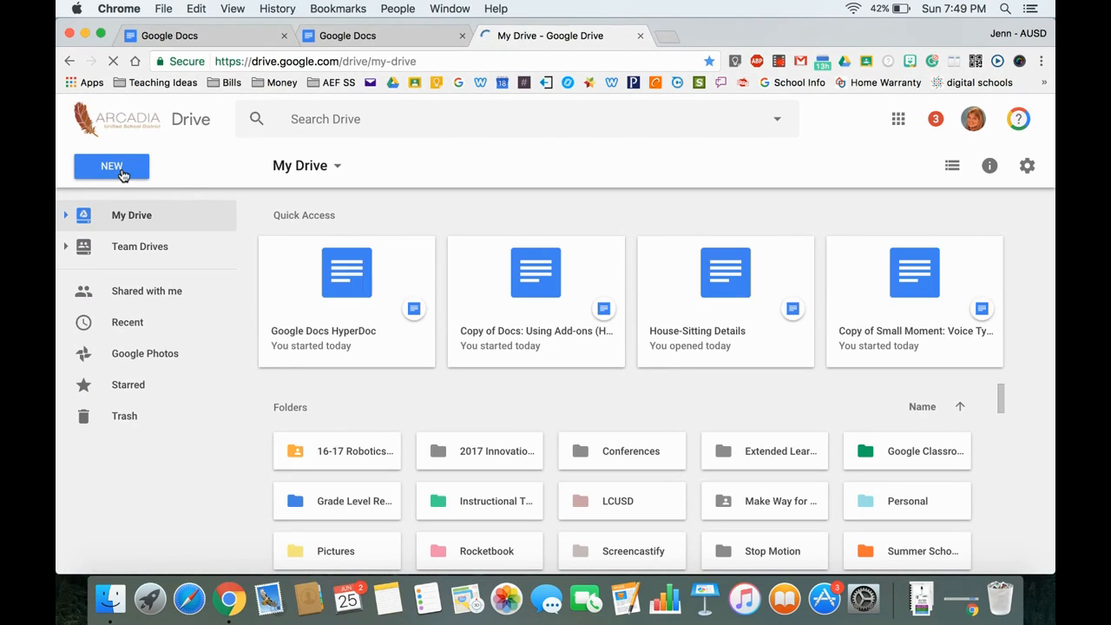
left_click(129, 174)
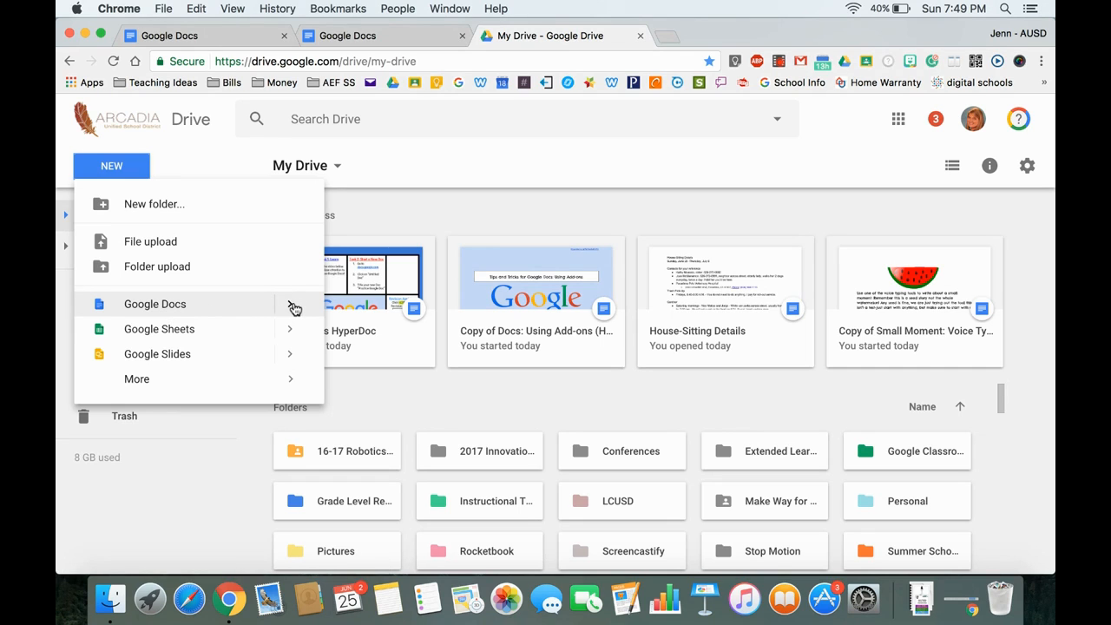
mouse_move(294, 308)
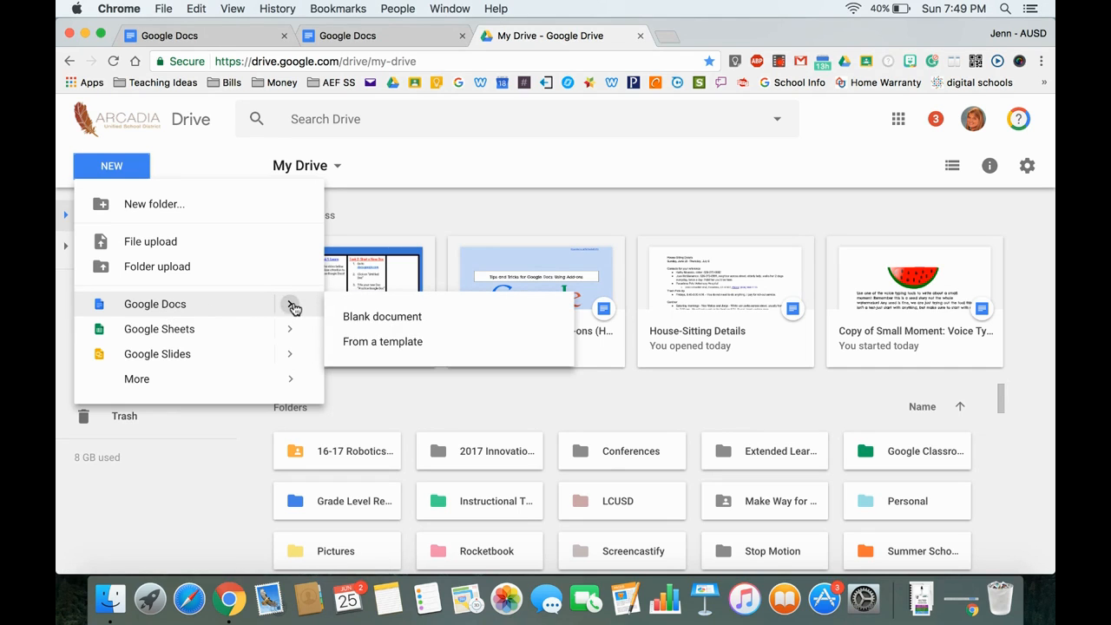
left_click(391, 343)
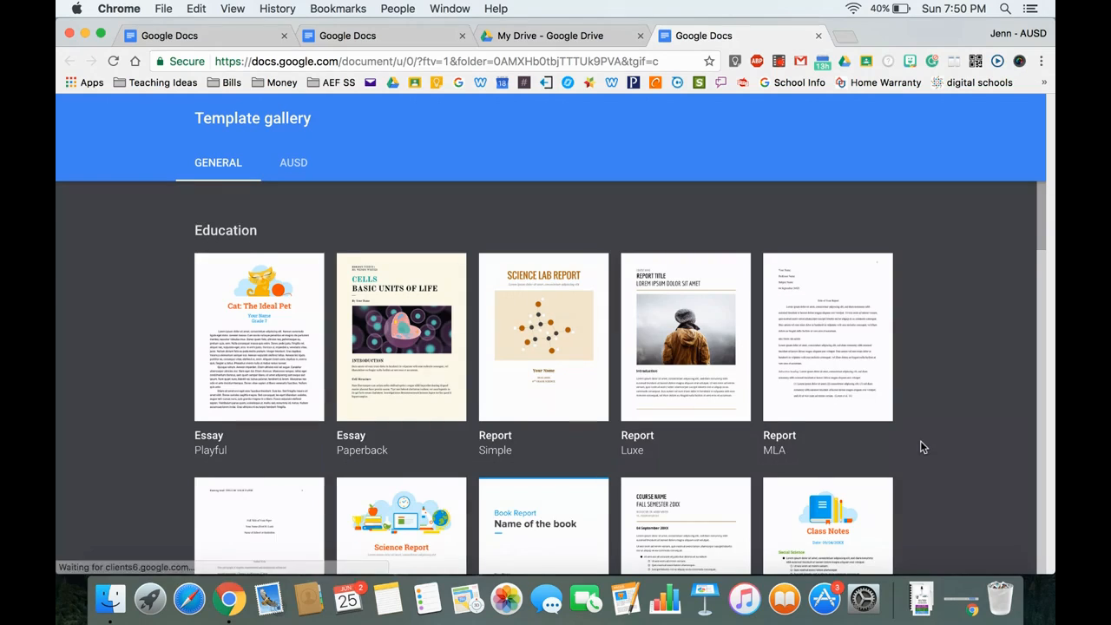
Look through the general template gallery from Education to the project and meeting templates, and close the gallery and Drive tabs.
scroll(923, 447, "down", 3)
scroll(921, 444, "up", 3)
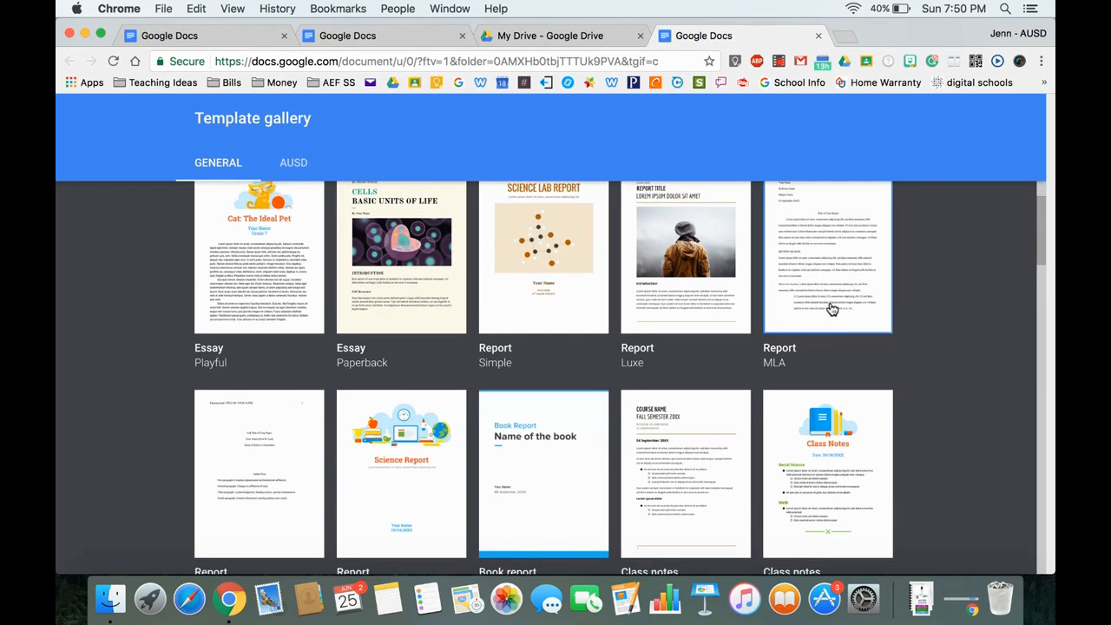
scroll(831, 310, "down", 5)
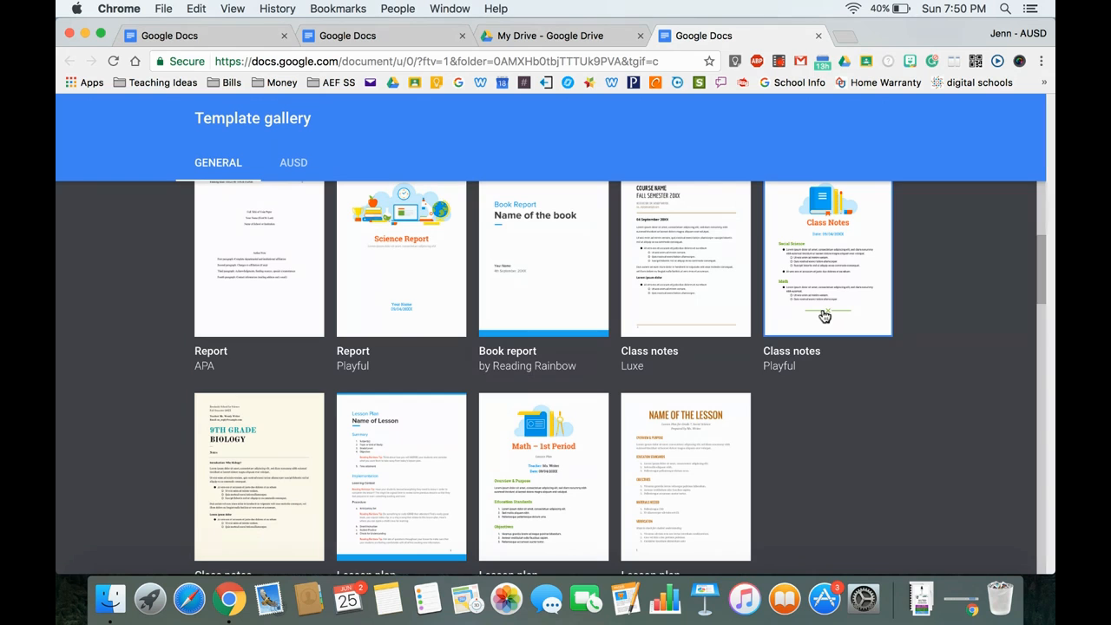
scroll(417, 377, "down", 8)
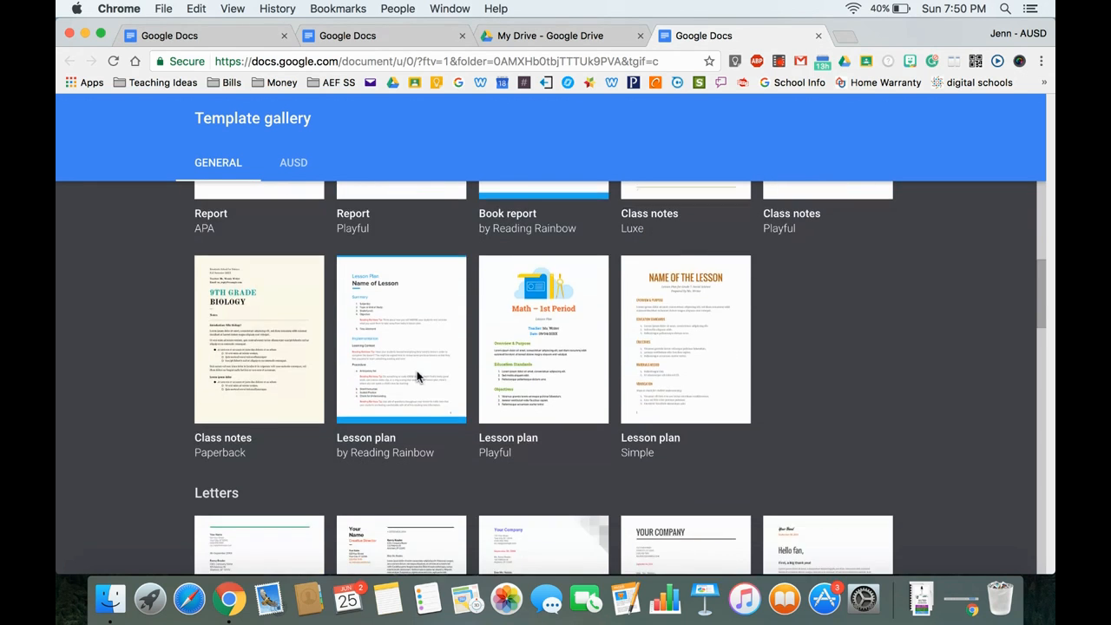
scroll(417, 379, "down", 15)
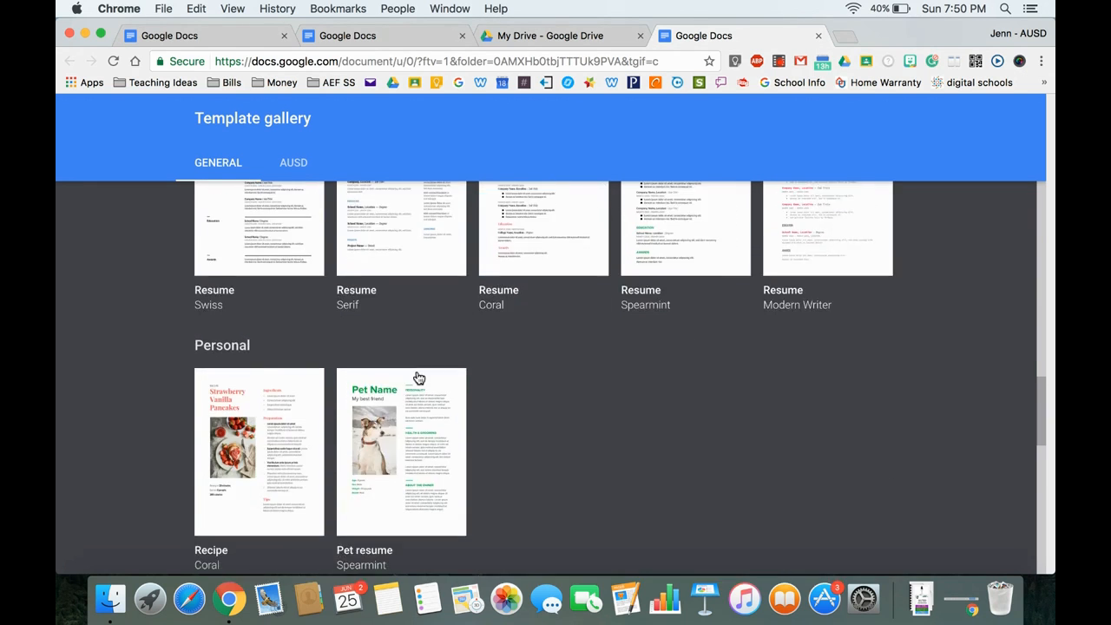
scroll(418, 379, "down", 6)
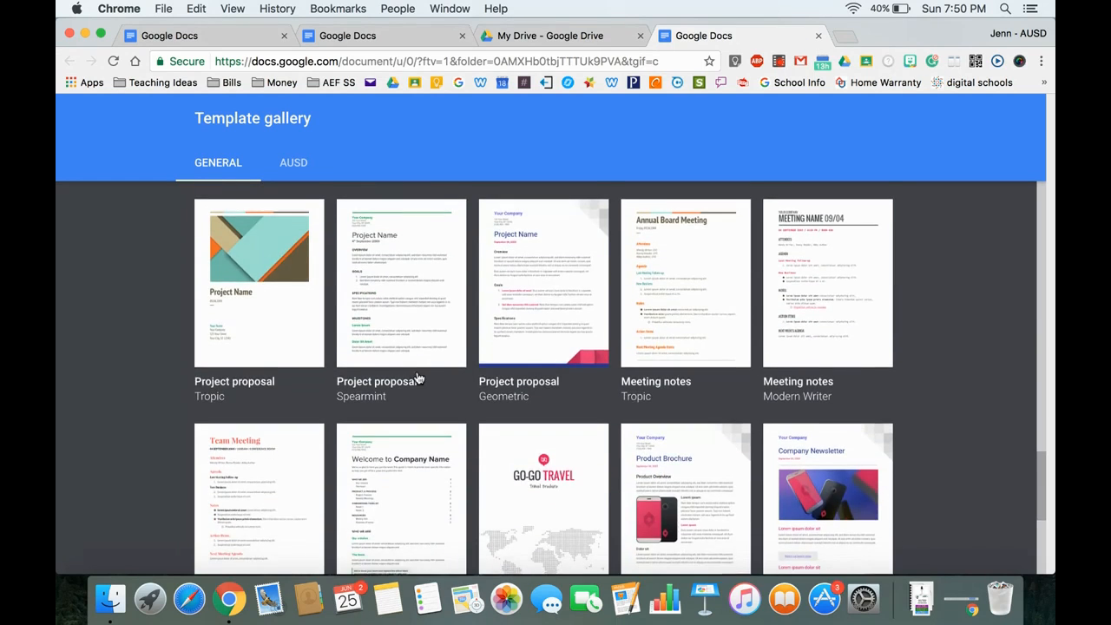
scroll(418, 378, "down", 7)
scroll(417, 379, "up", 20)
scroll(417, 379, "up", 15)
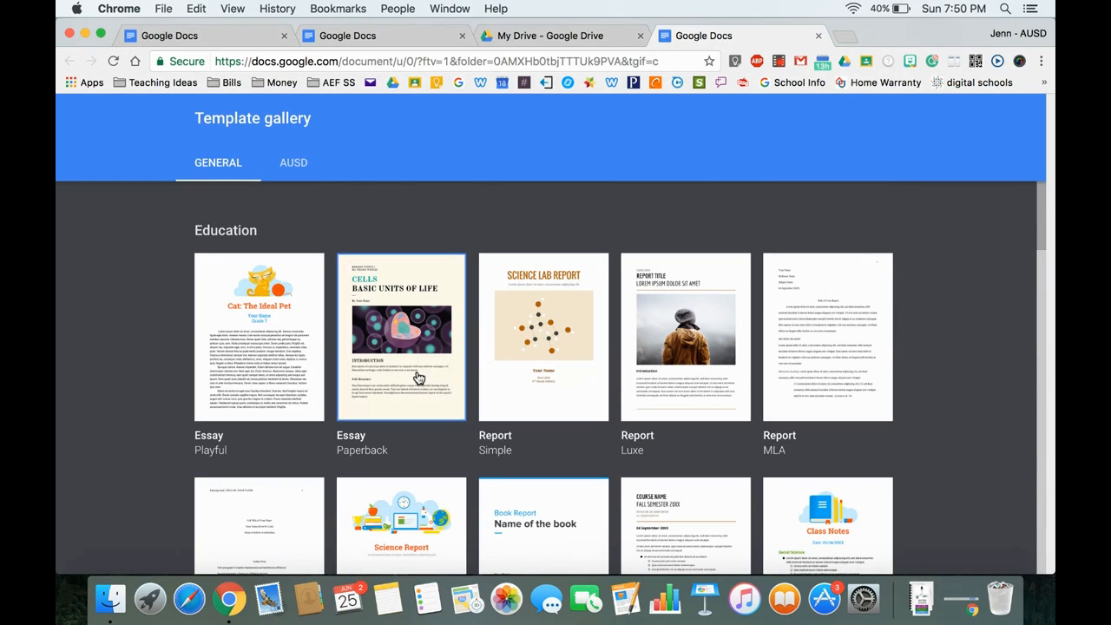
left_click(819, 37)
left_click(640, 36)
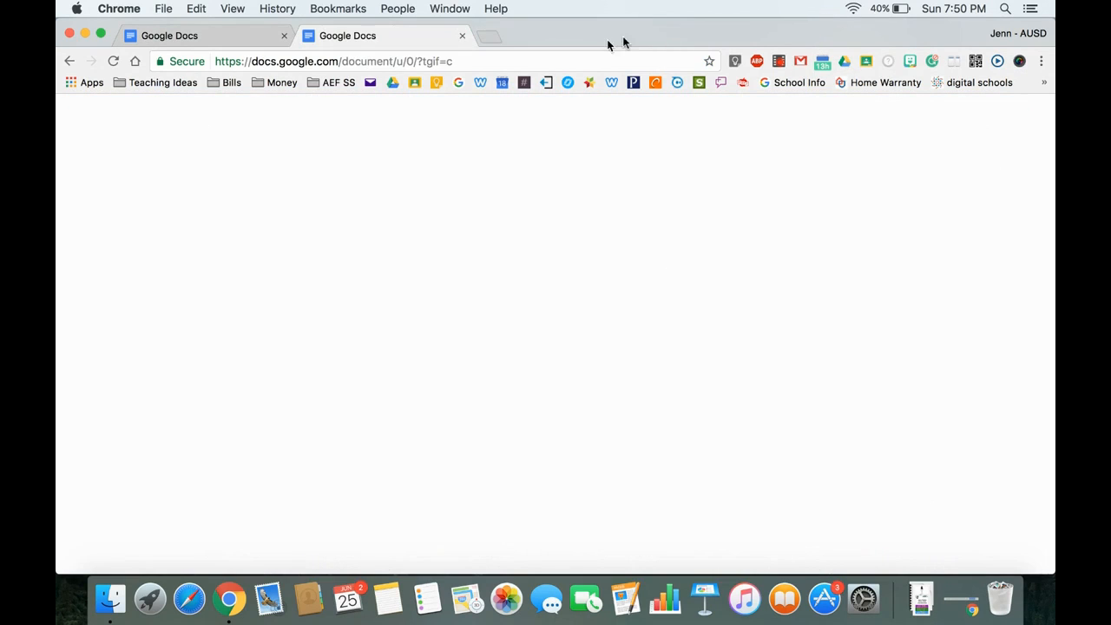
Create a blank document from the Google Docs home page and rename it "Practice Doc".
left_click(263, 236)
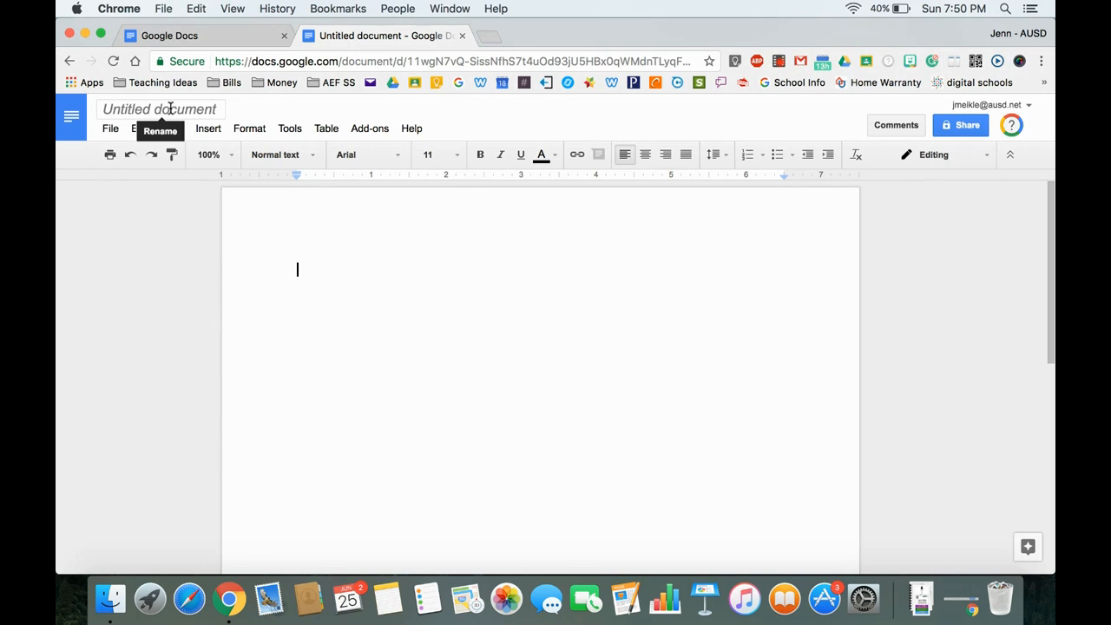
left_click(170, 108)
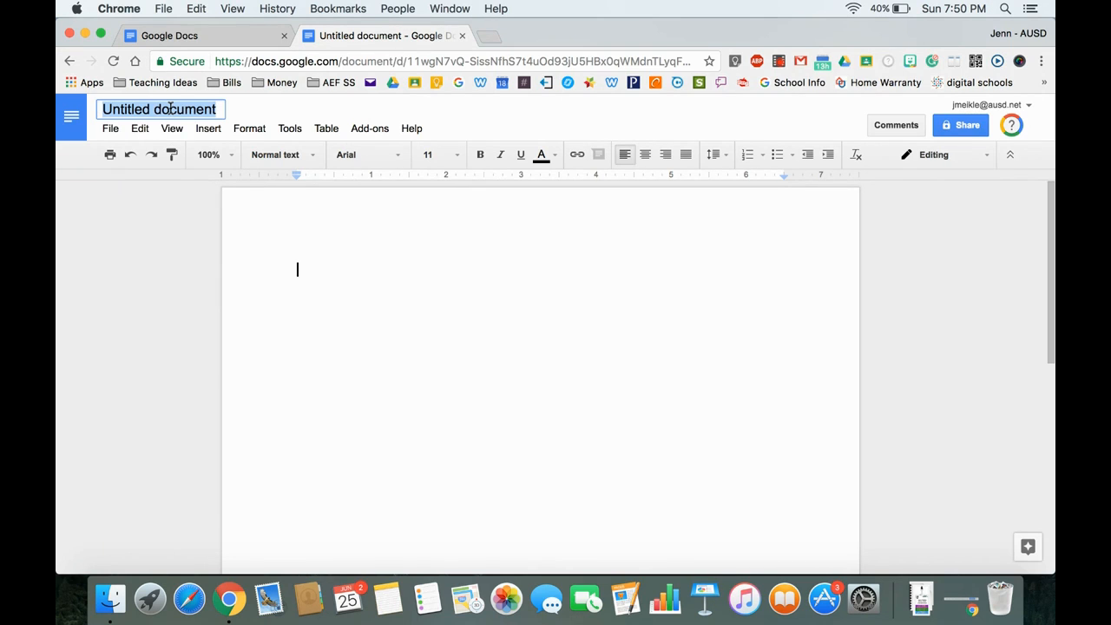
type("Prac")
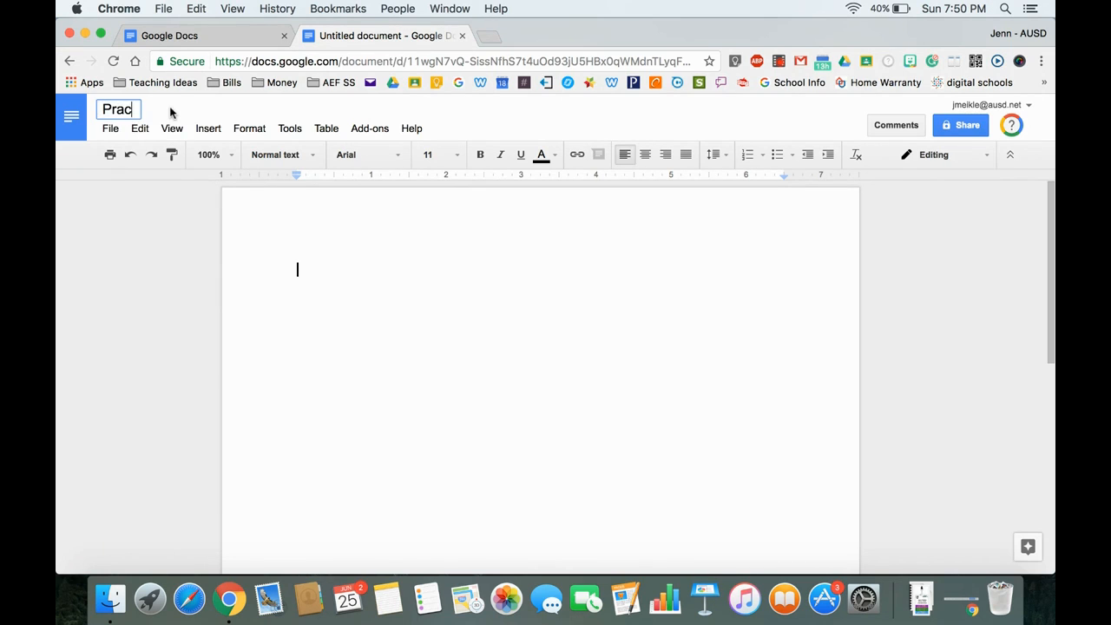
type("tice Doc")
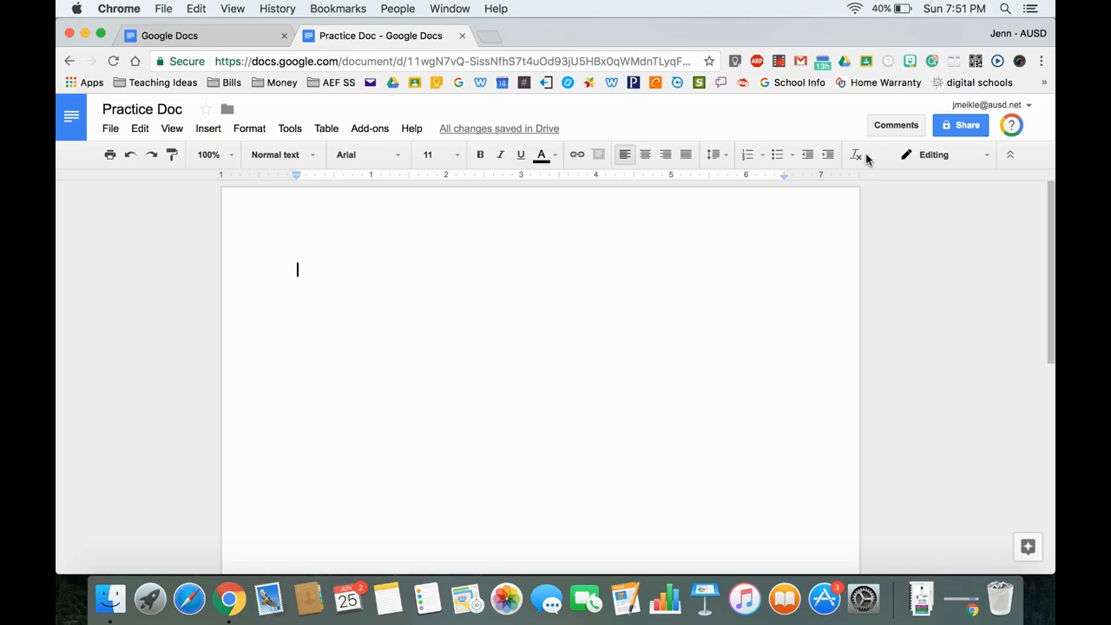
Try Paint format on the first line of the empty page.
left_click(173, 158)
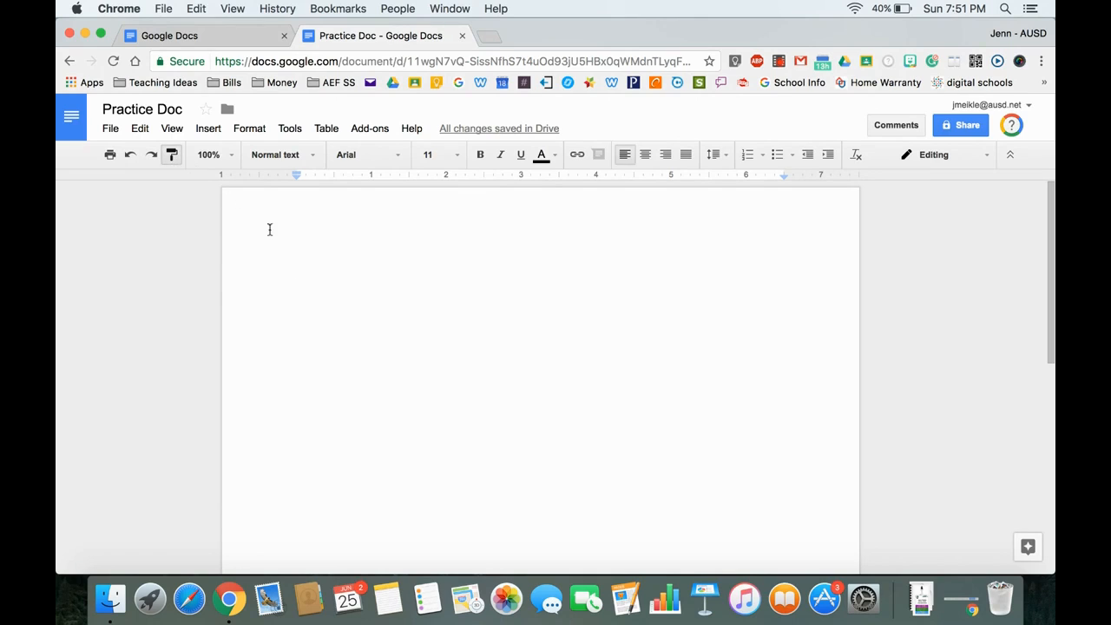
left_click(325, 269)
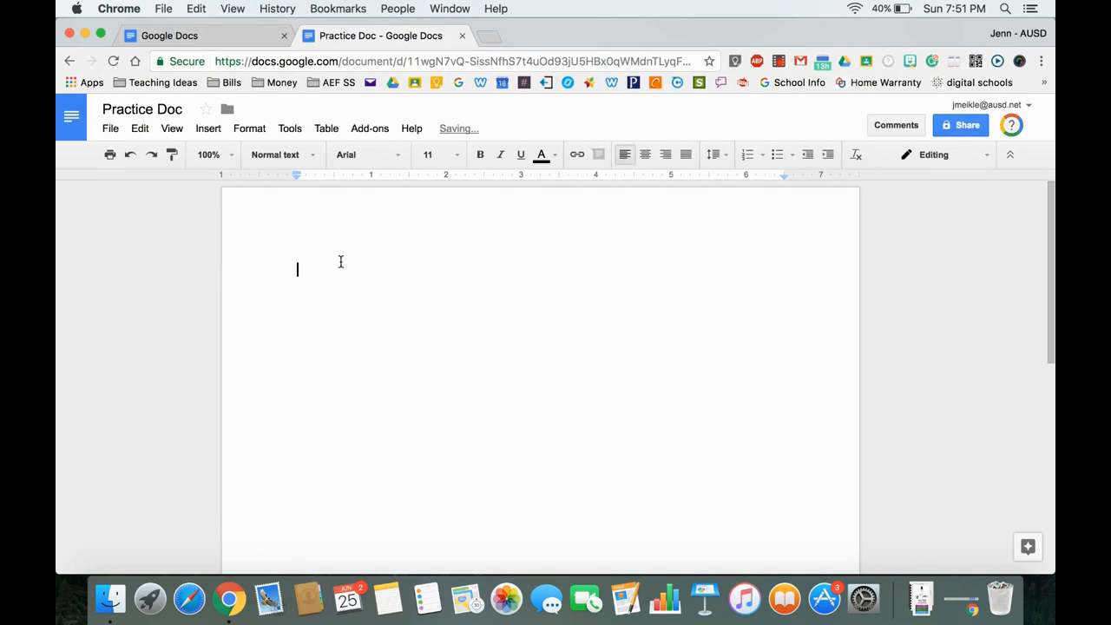
Try the Fit and 200% zoom levels on the page, and return the zoom to 100%.
left_click(232, 154)
left_click(235, 181)
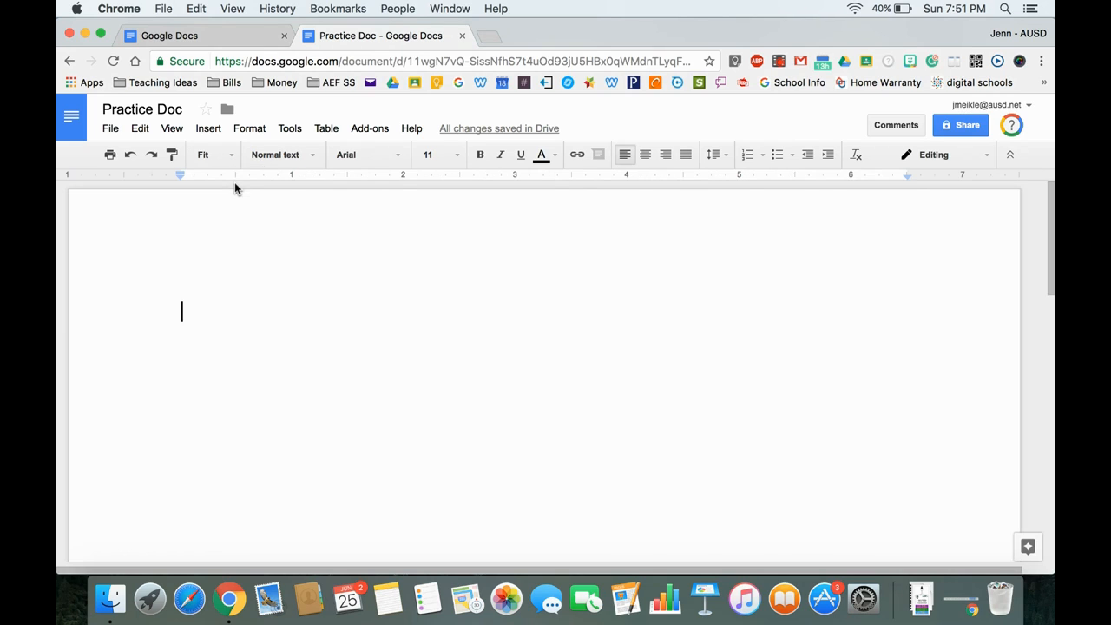
left_click(229, 154)
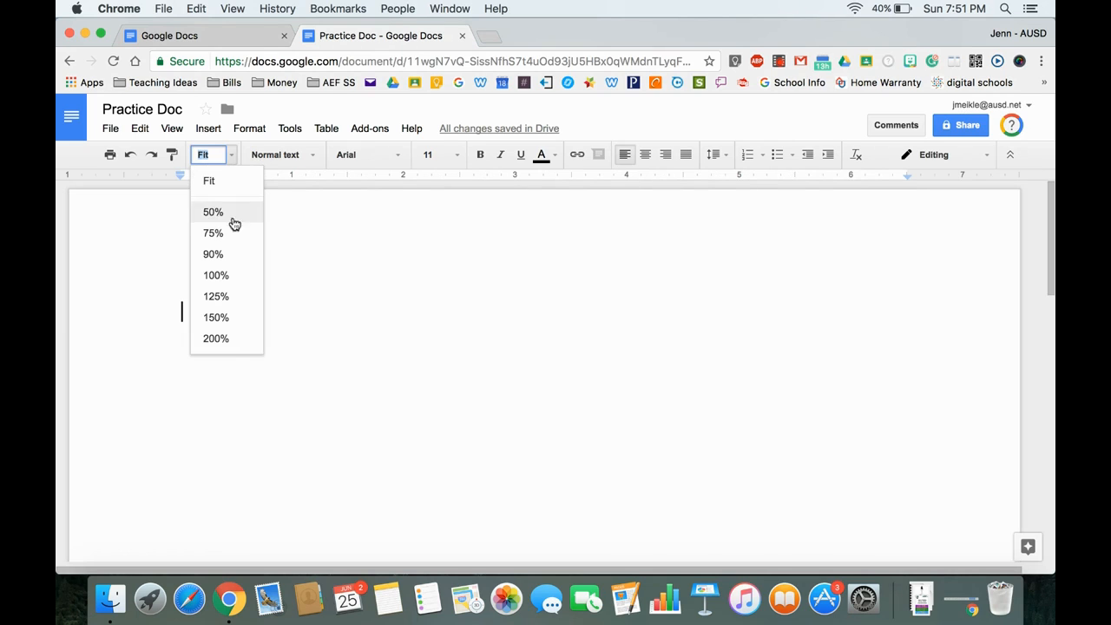
left_click(230, 336)
left_click(223, 155)
left_click(233, 276)
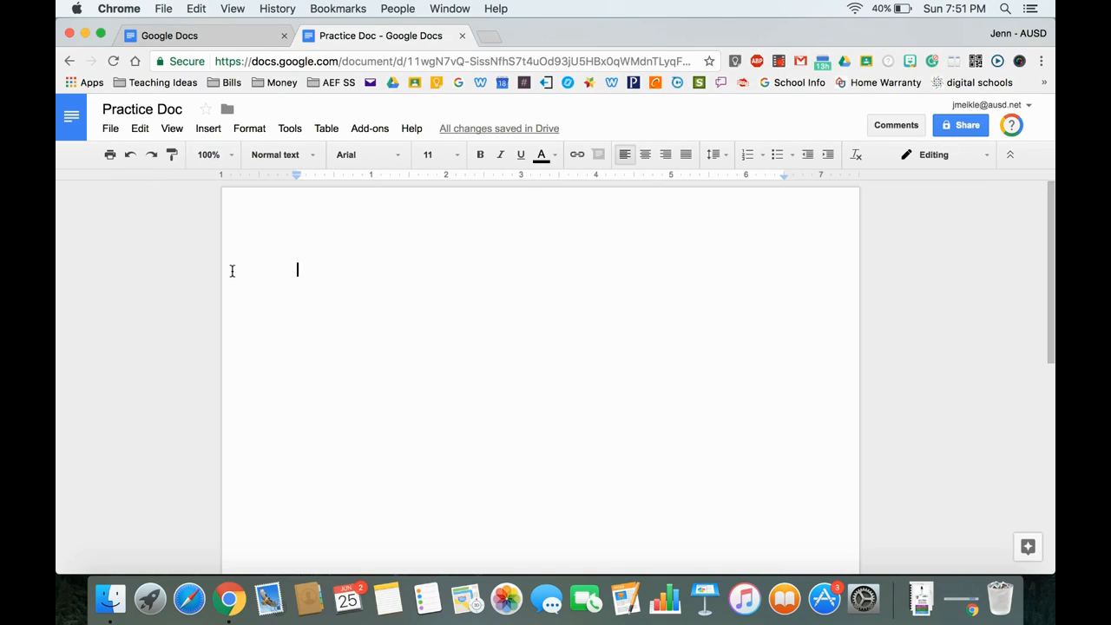
Examine the available paragraph styles and the options for default styles.
left_click(310, 154)
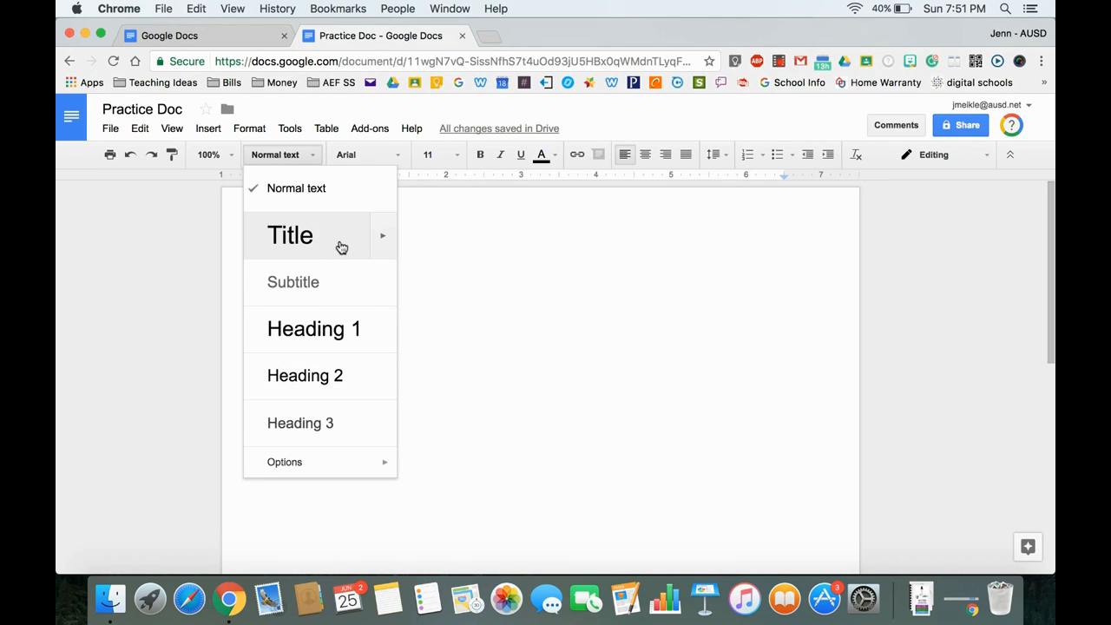
mouse_move(368, 466)
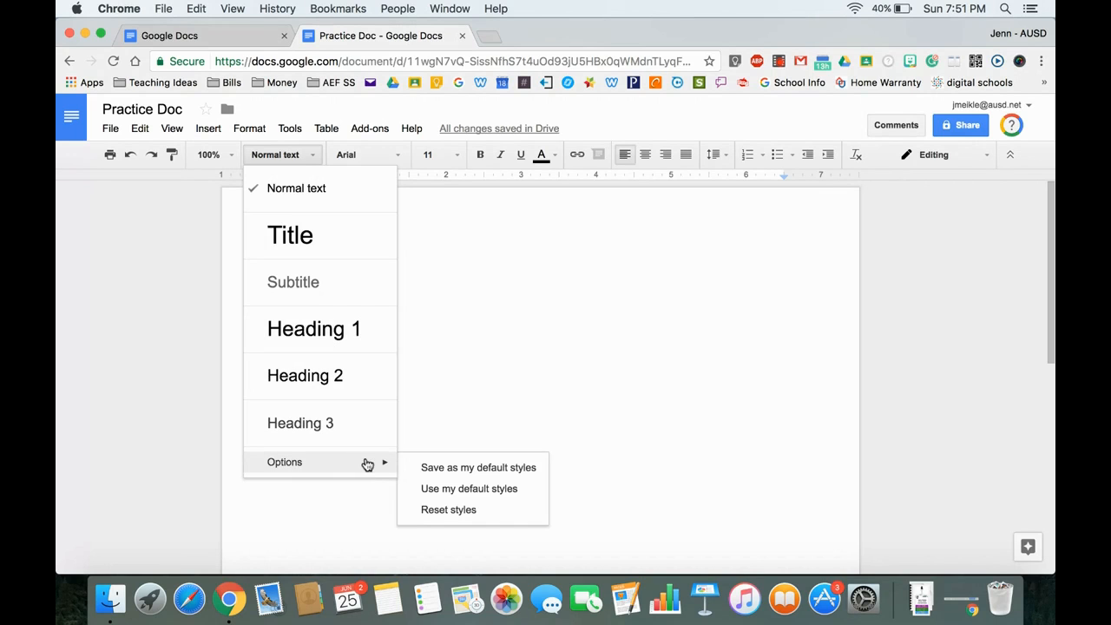
Add the Abel font to My fonts, remove Alegreya from that list, and accept the changes.
left_click(378, 153)
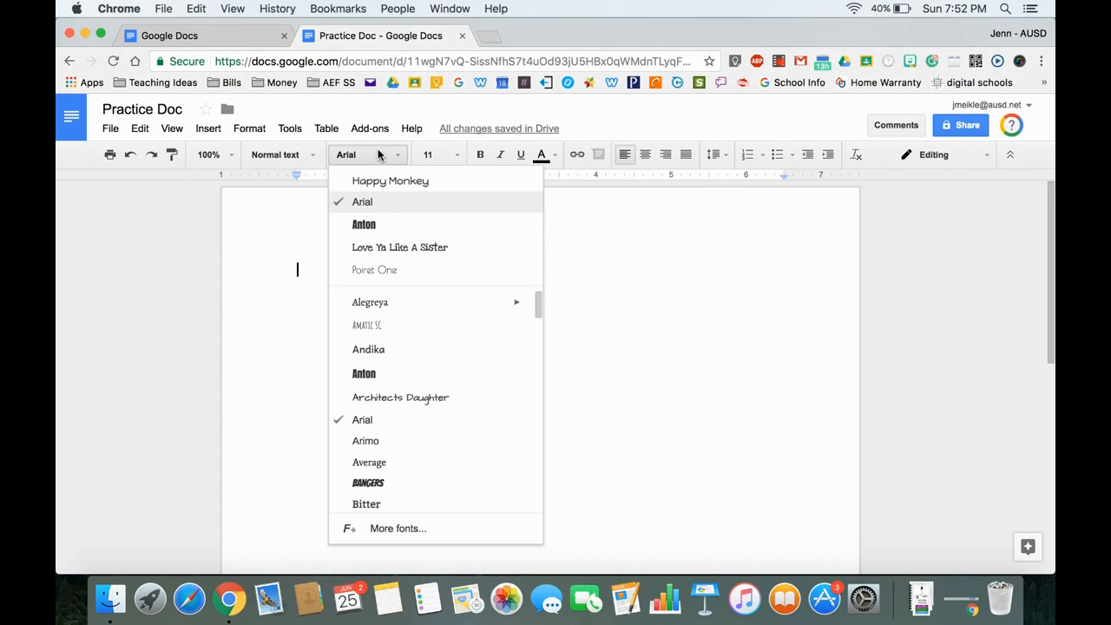
left_click(398, 529)
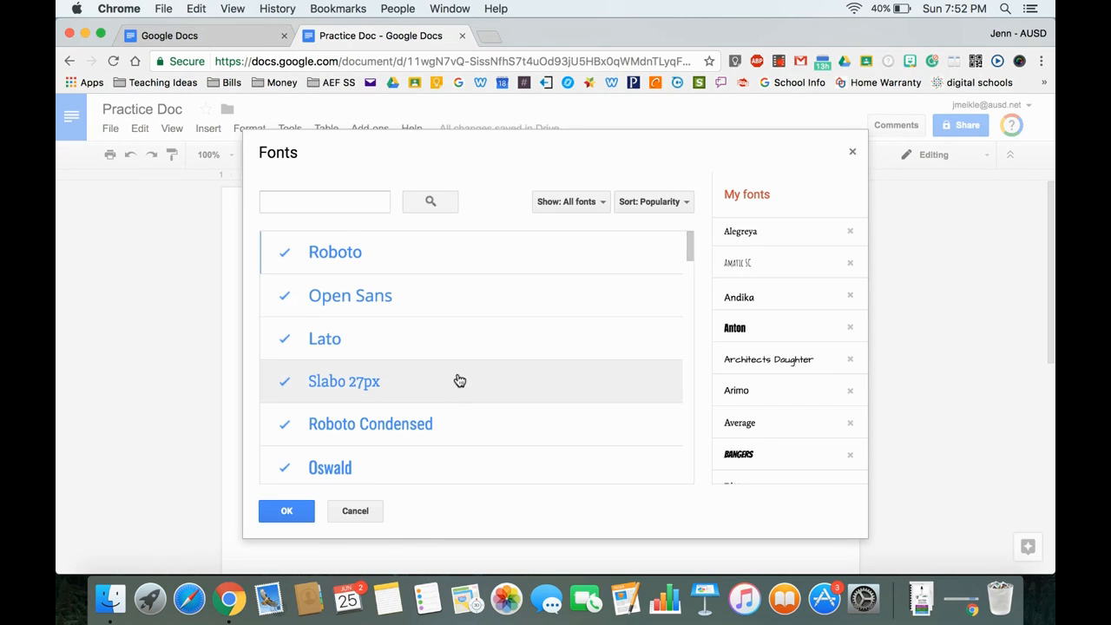
scroll(571, 289, "down", 15)
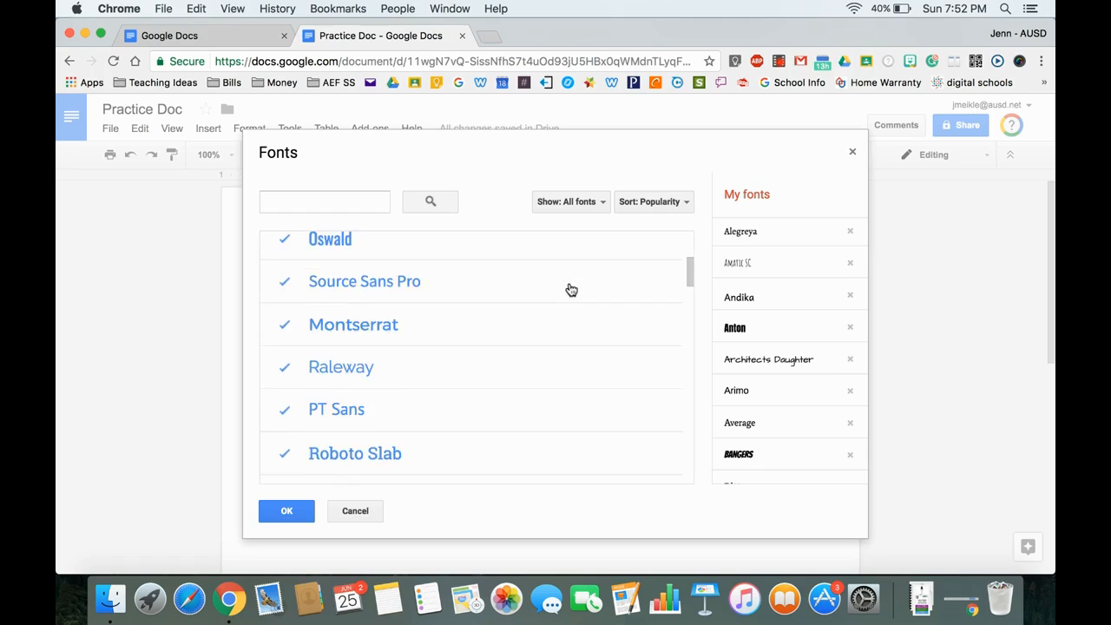
scroll(571, 289, "down", 8)
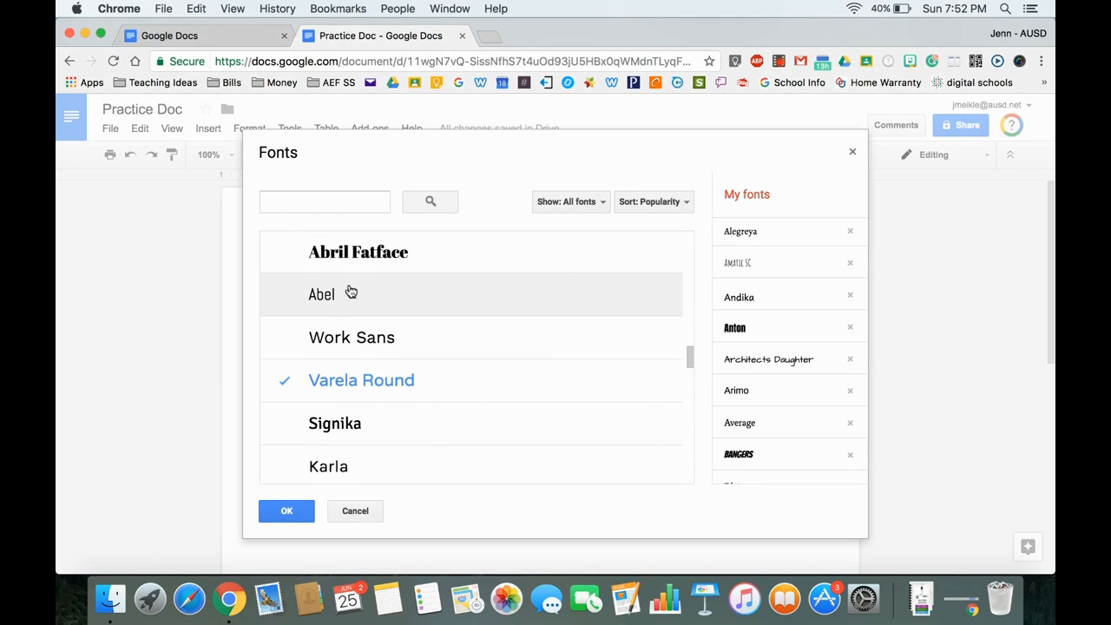
left_click(321, 304)
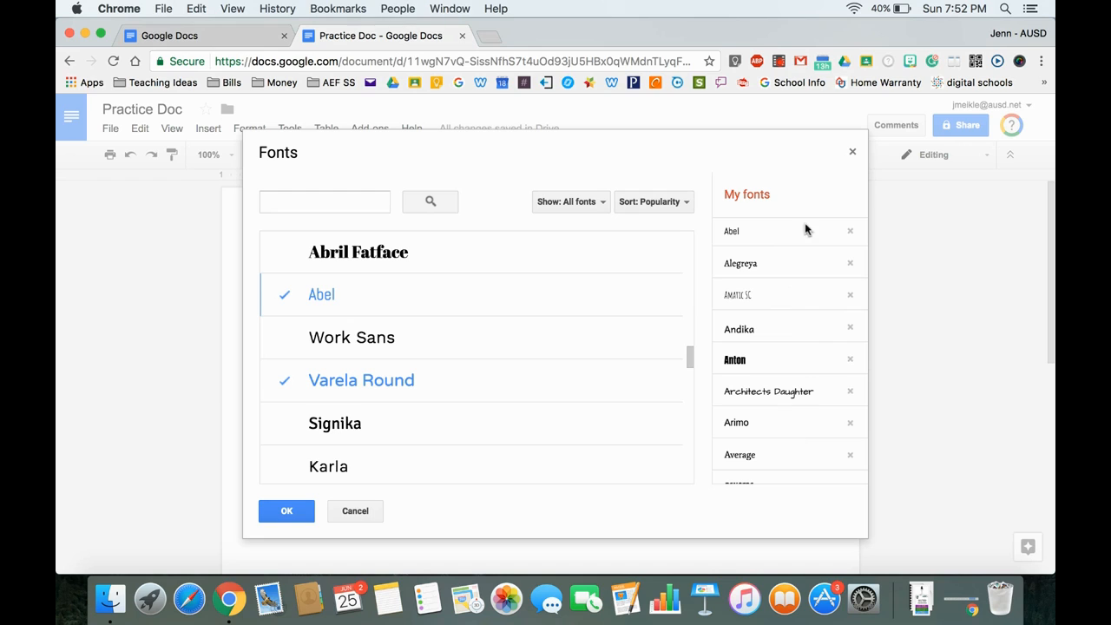
left_click(852, 263)
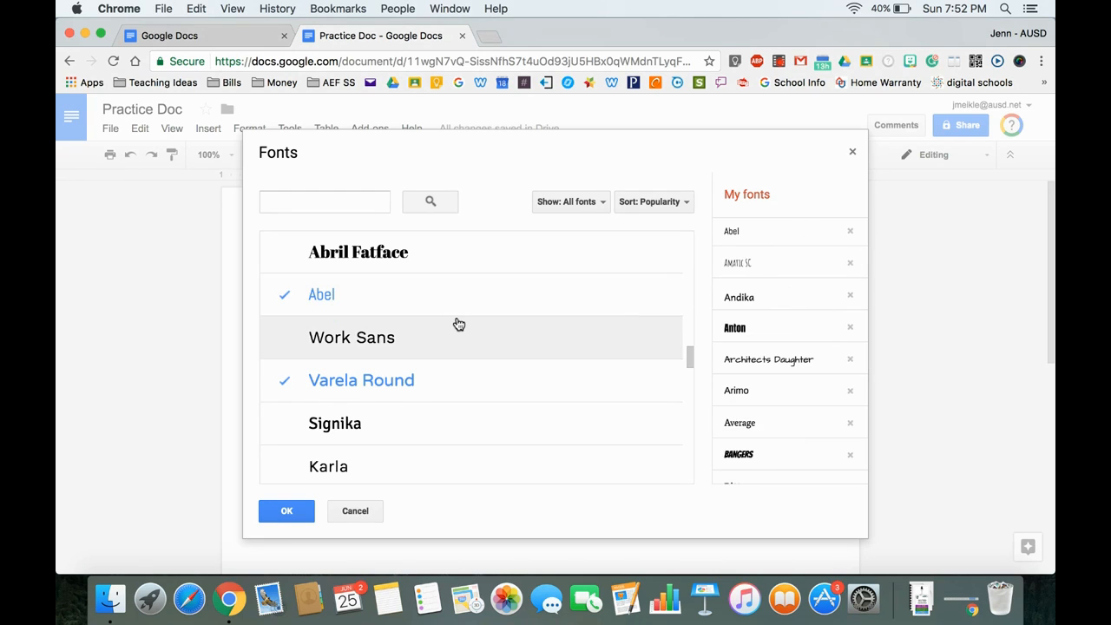
left_click(303, 512)
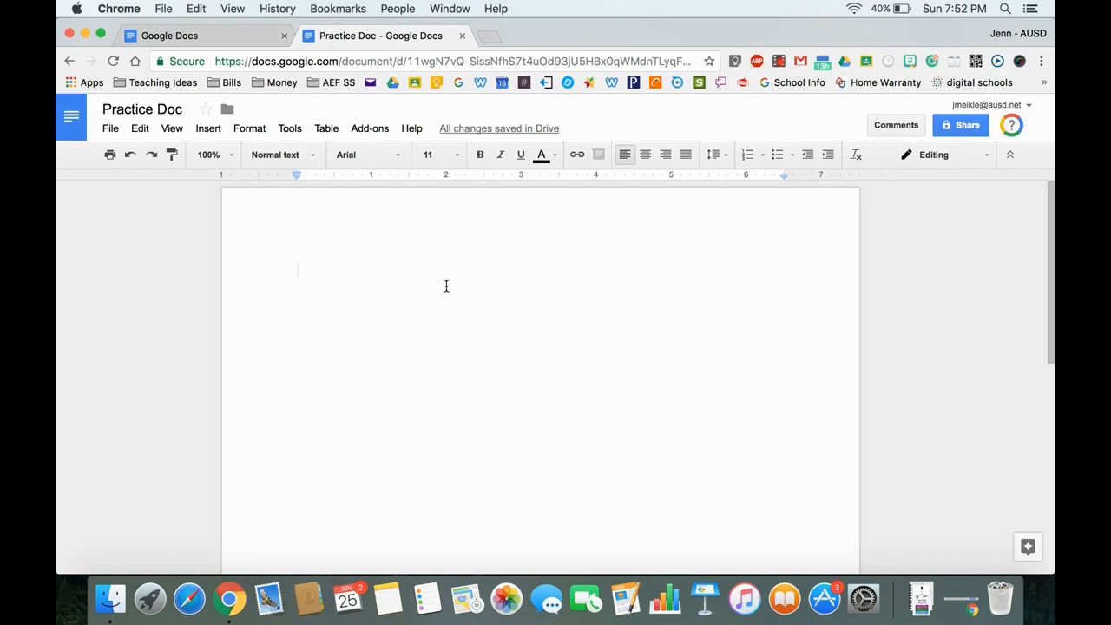
Set the font size to 50 and enter "fjklasdfj" in bold on the first line.
left_click(457, 153)
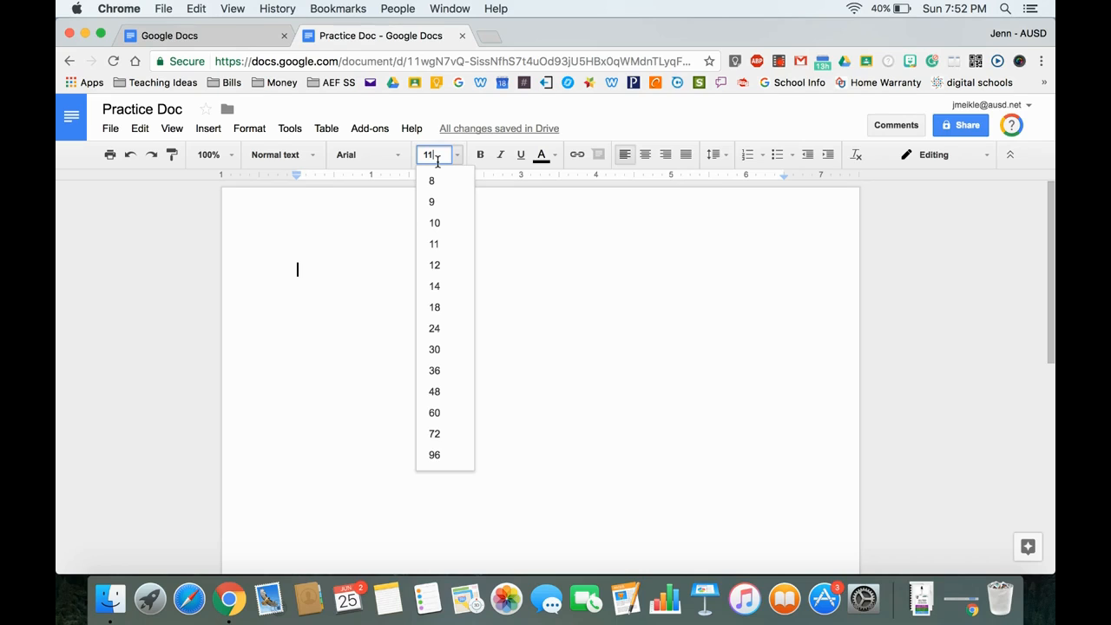
key("BackSpace")
type("50")
key("Return")
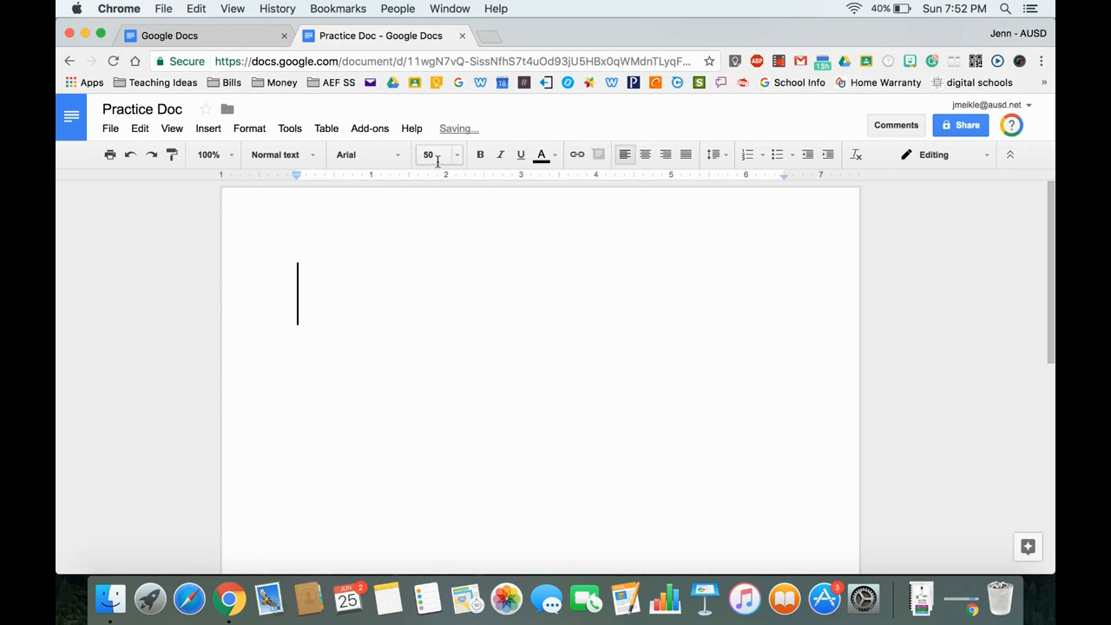
left_click(481, 154)
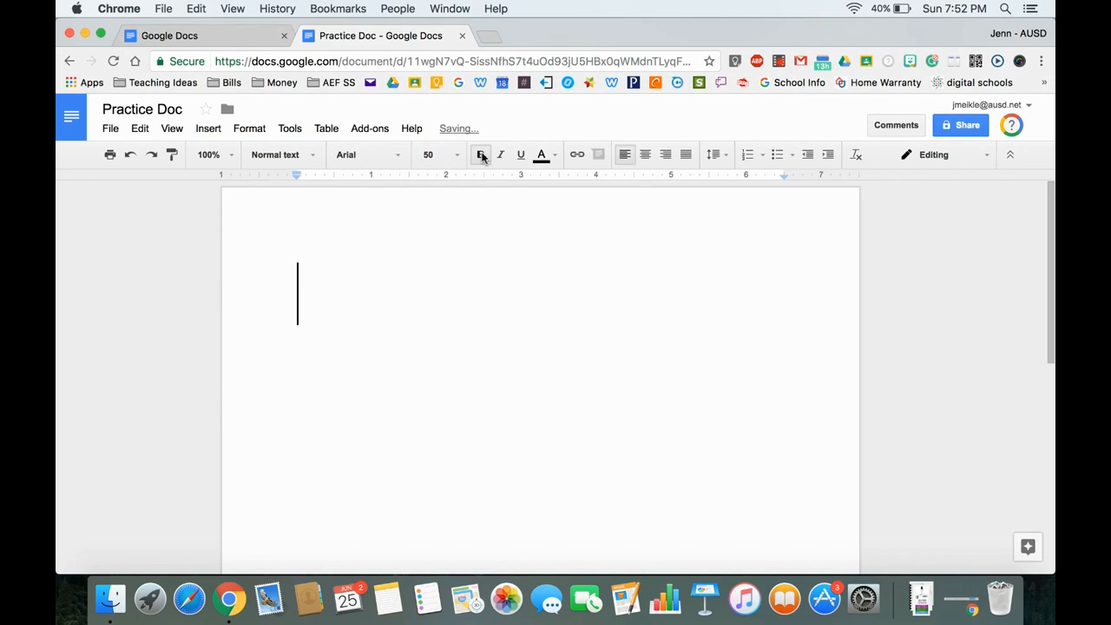
type("fjklasdfj")
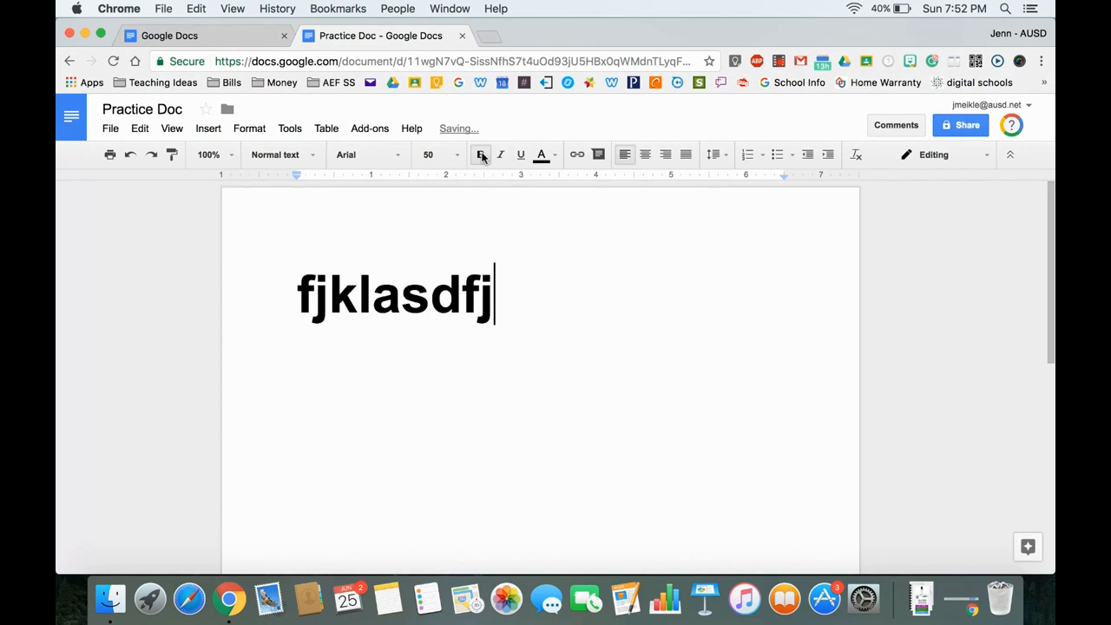
Continue the line with "fjlksdfj" in bold italic, followed by "fjlksd" in italic without bold.
left_click(501, 155)
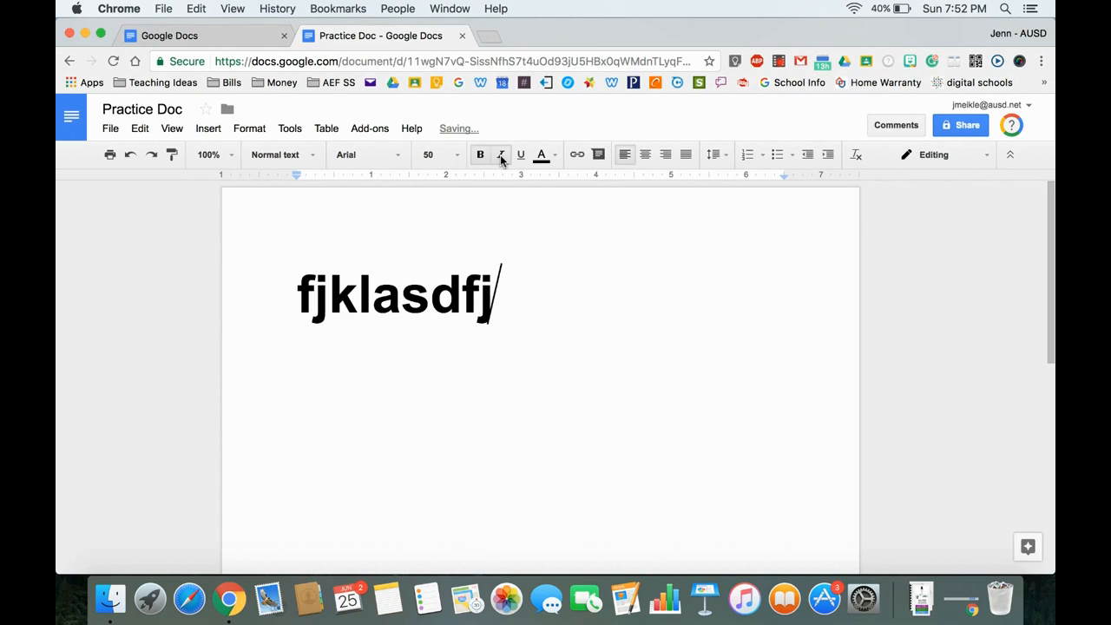
type("fjlksdfj")
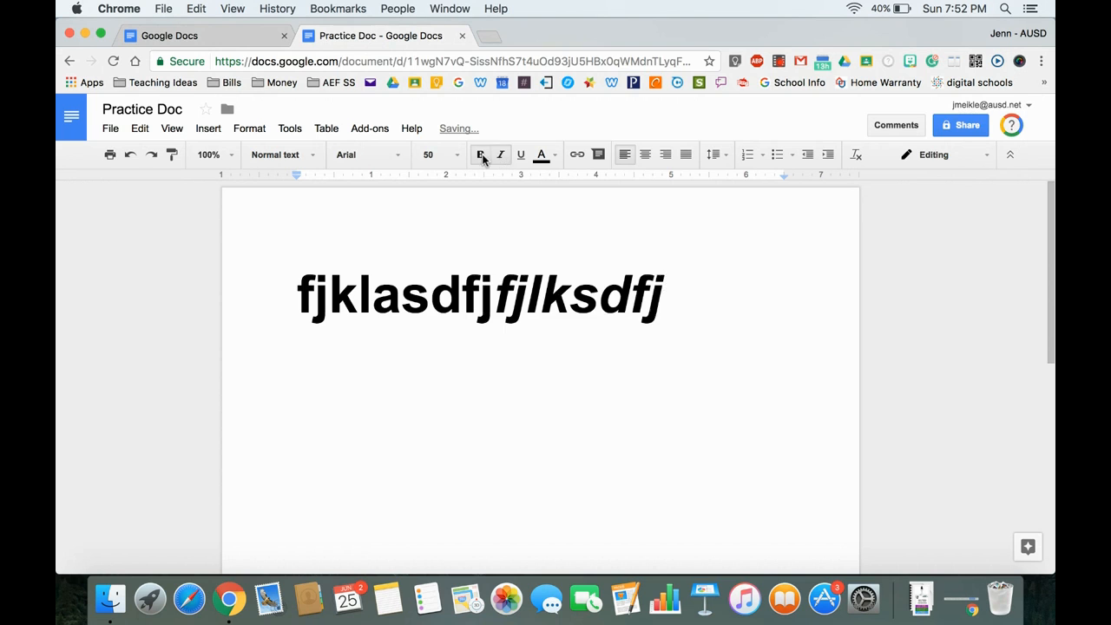
key("ctrl+b")
type("fjlksd")
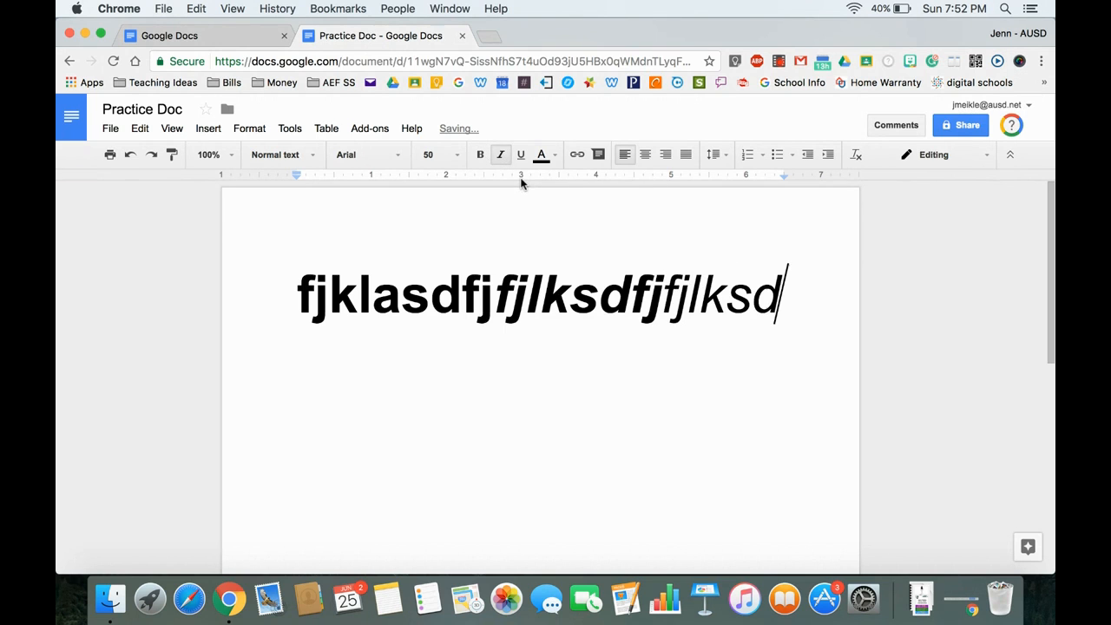
Turn on underline and add "sdfkjdf" after the italic text.
left_click(523, 155)
key("Return")
type("sd")
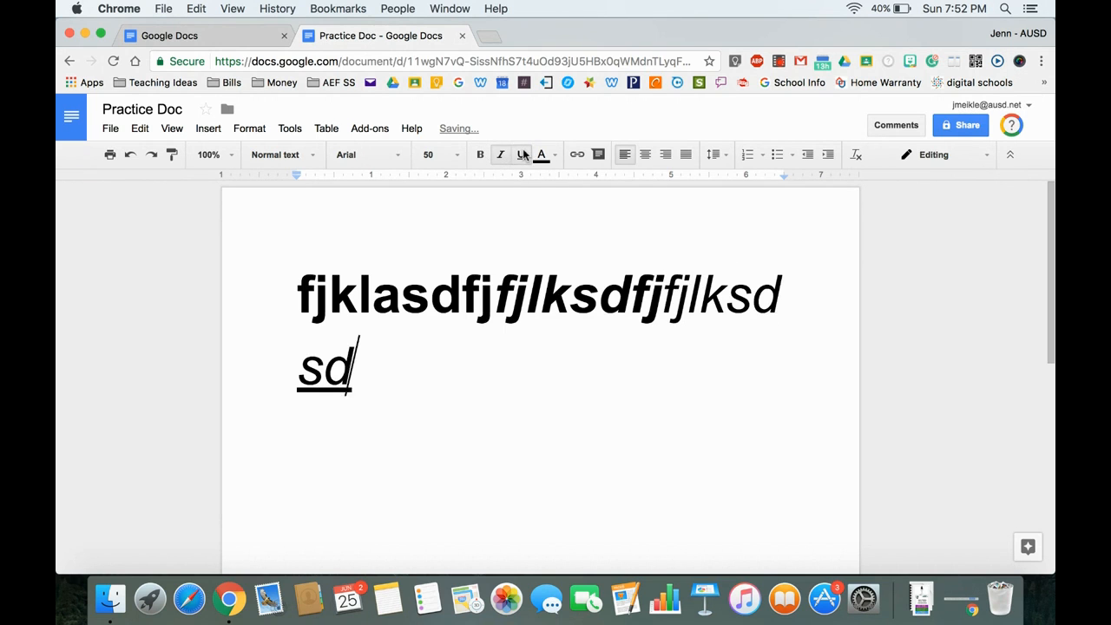
type("fkjdf")
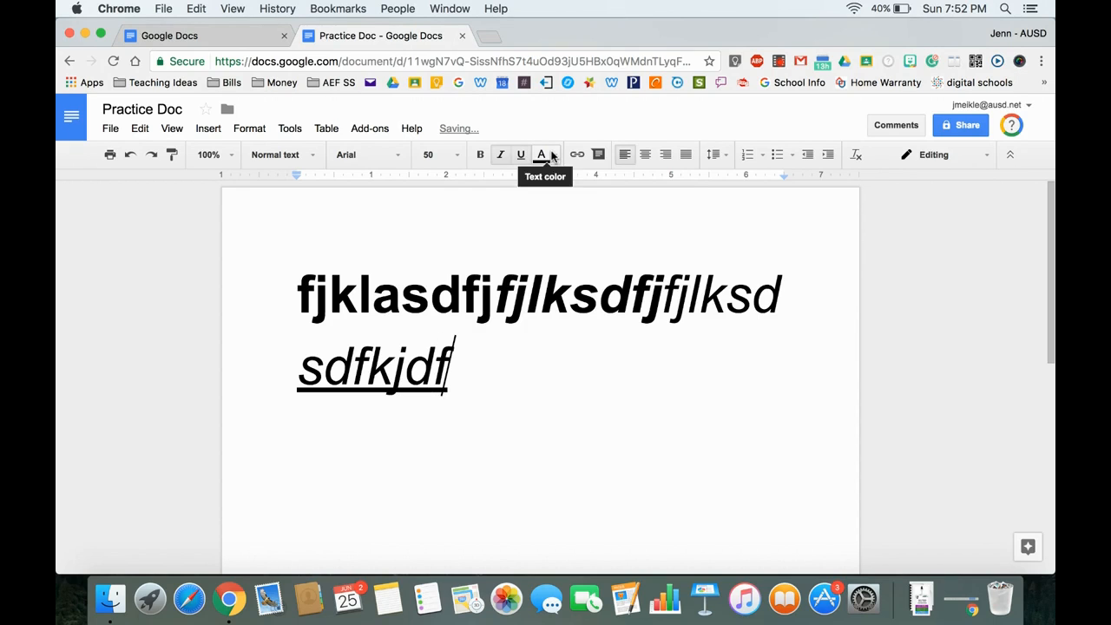
Set the text color to blue and add "sdfkjsdflk" after the underlined text.
left_click(550, 155)
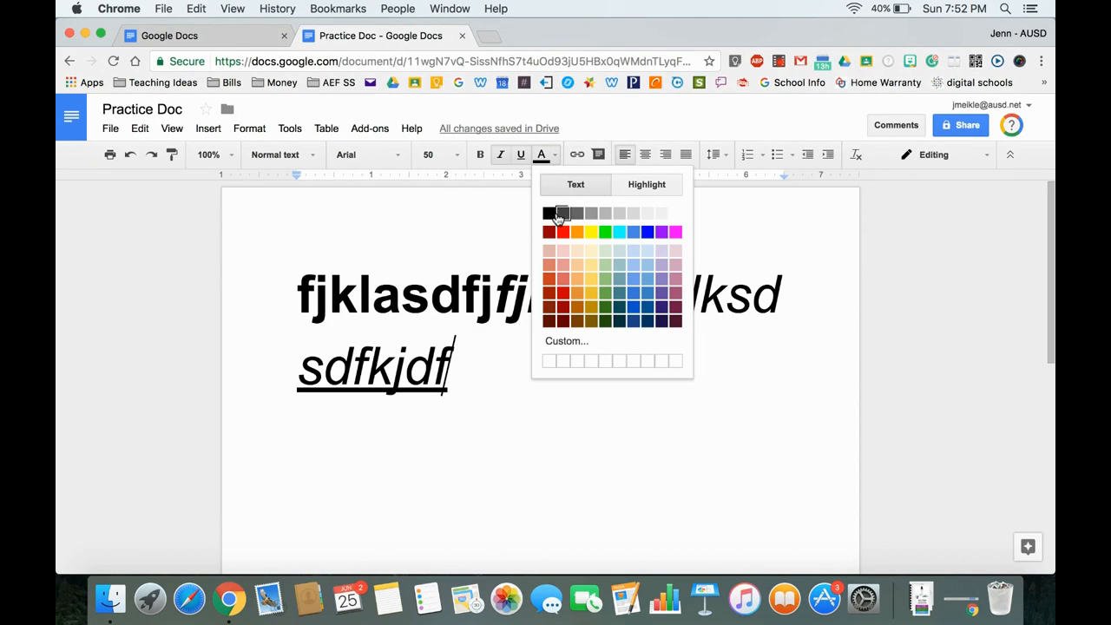
left_click(634, 306)
type("sdfkjsdflk")
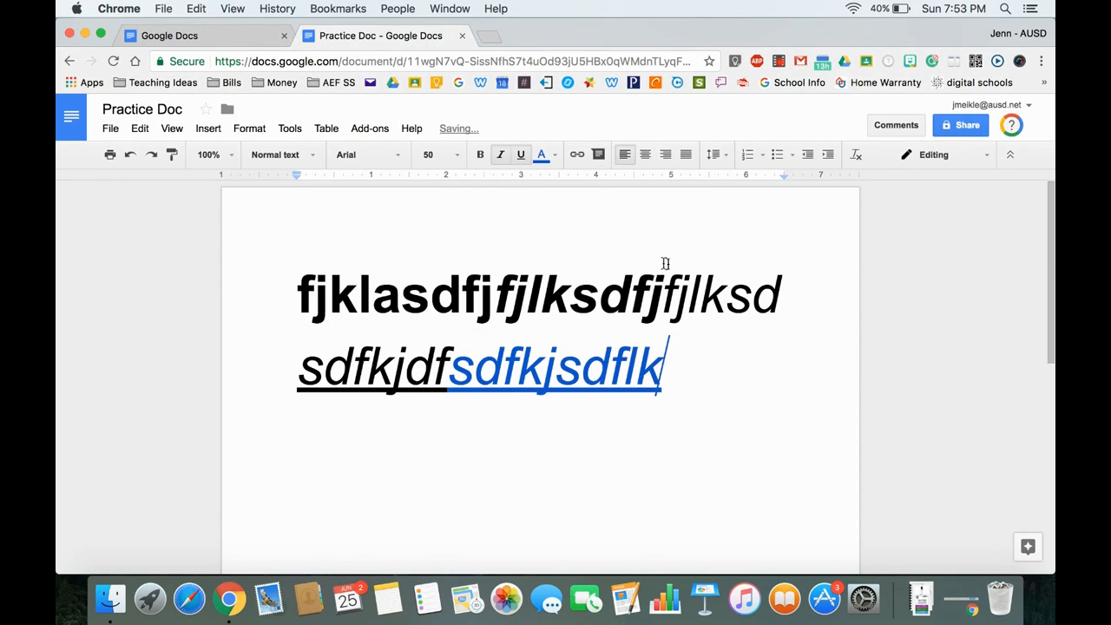
Set the highlight color to yellow and add "jifdseoi" after the blue text.
left_click(543, 156)
left_click(633, 188)
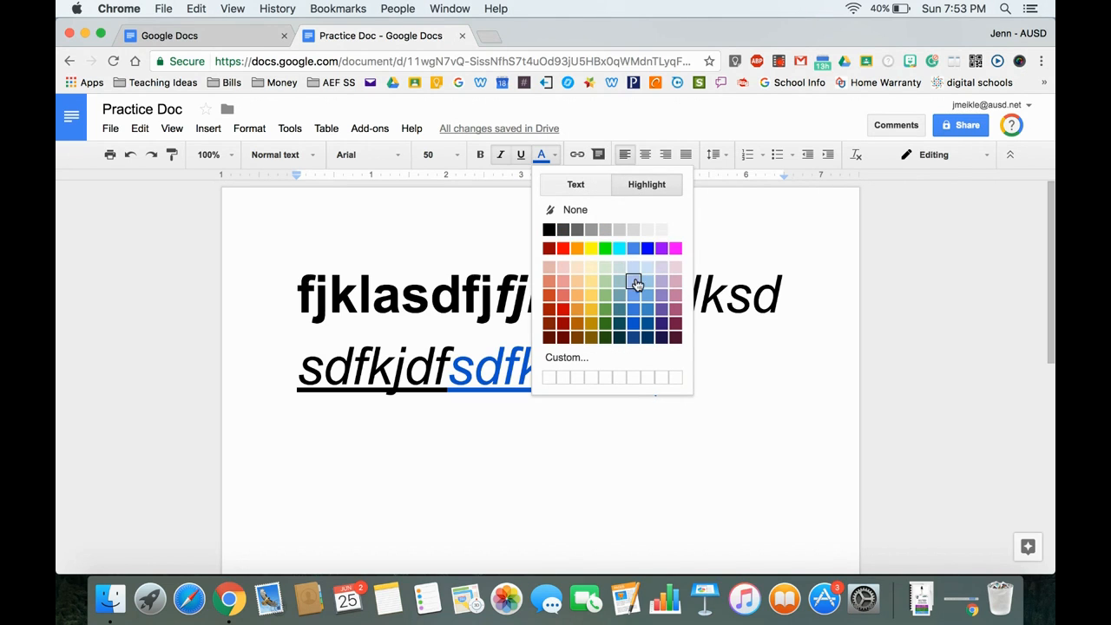
left_click(592, 250)
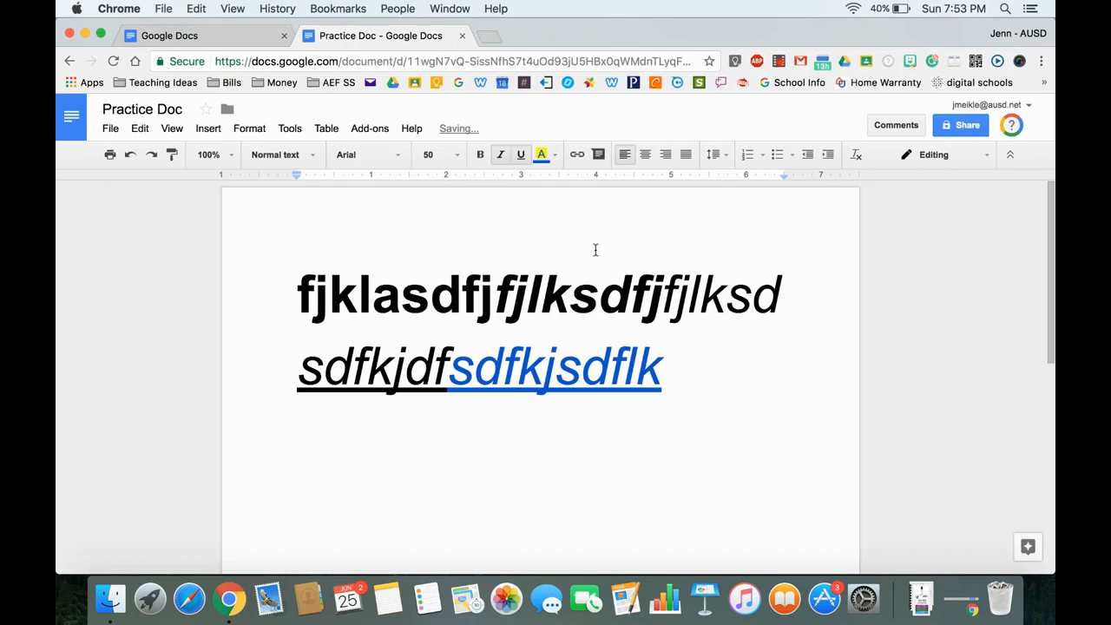
type("jifdseoi")
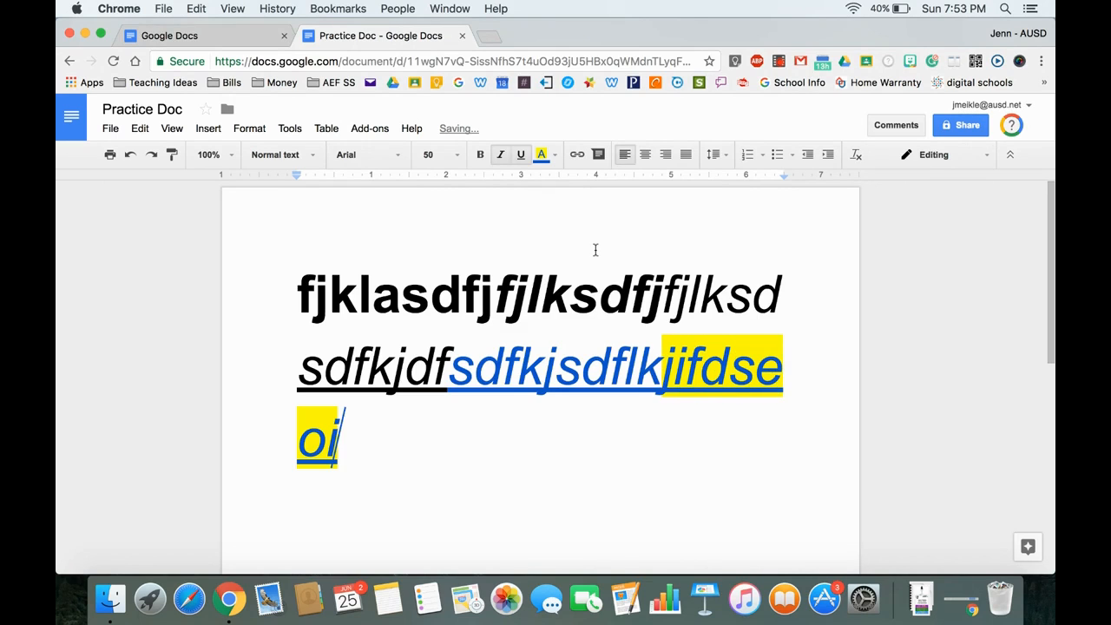
Set the highlight to None and the text color to black at the end of the text.
left_click(552, 156)
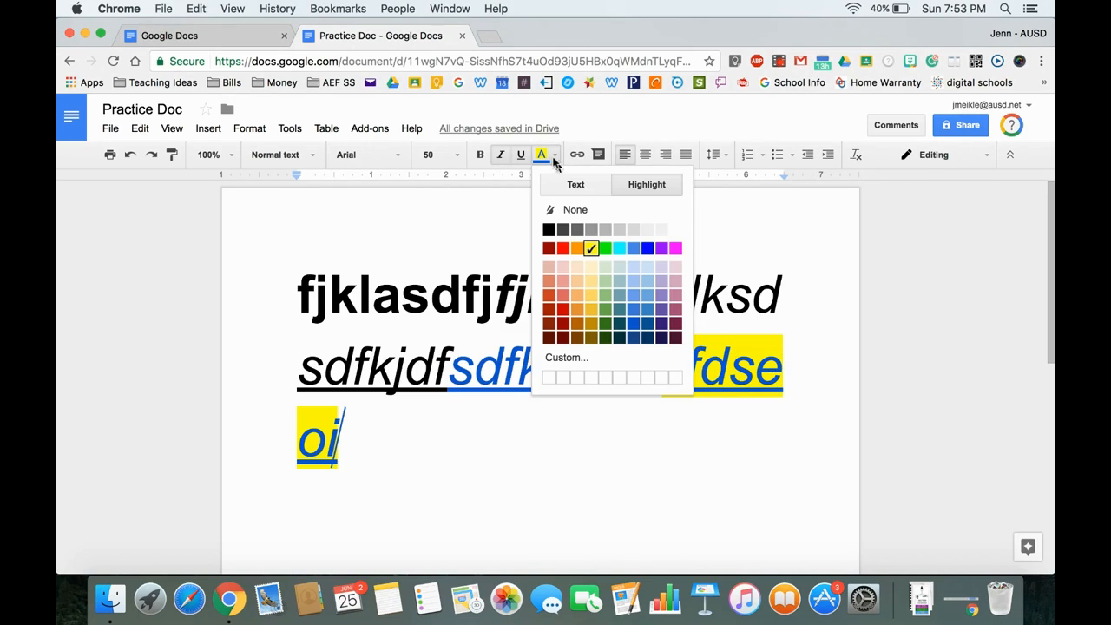
left_click(580, 221)
left_click(556, 158)
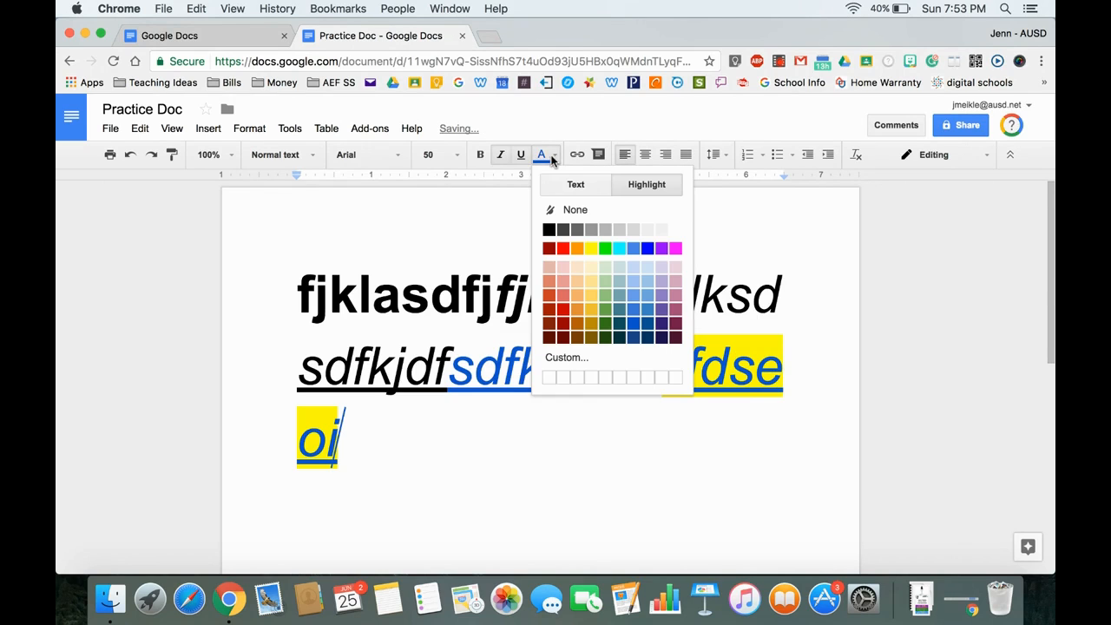
left_click(571, 186)
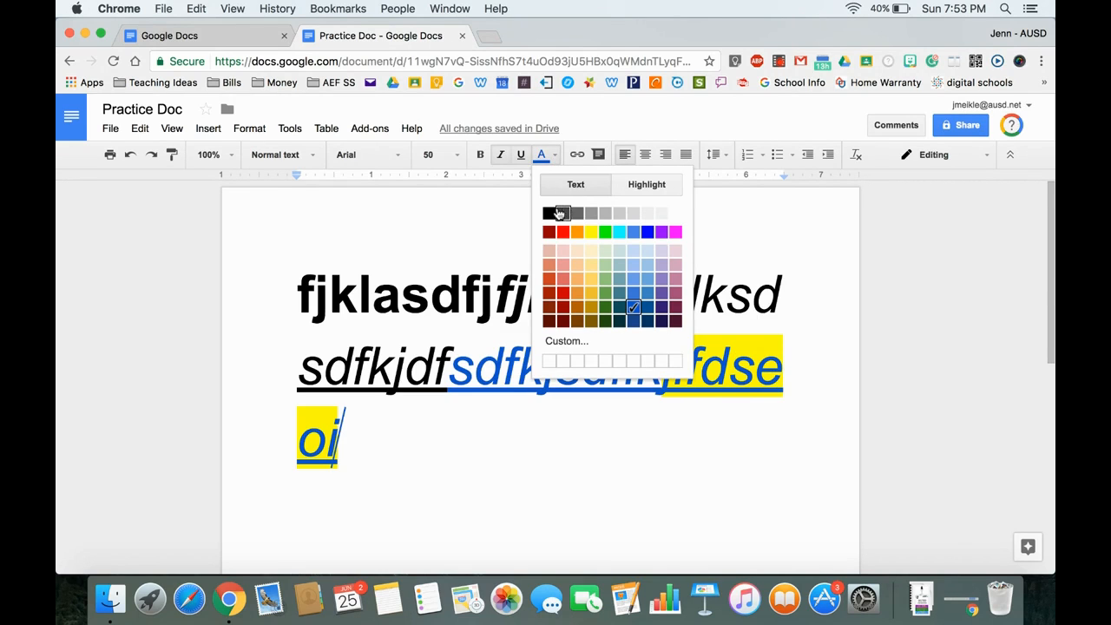
left_click(549, 212)
Insert a link to docs.google.com at the end of the text.
left_click(577, 156)
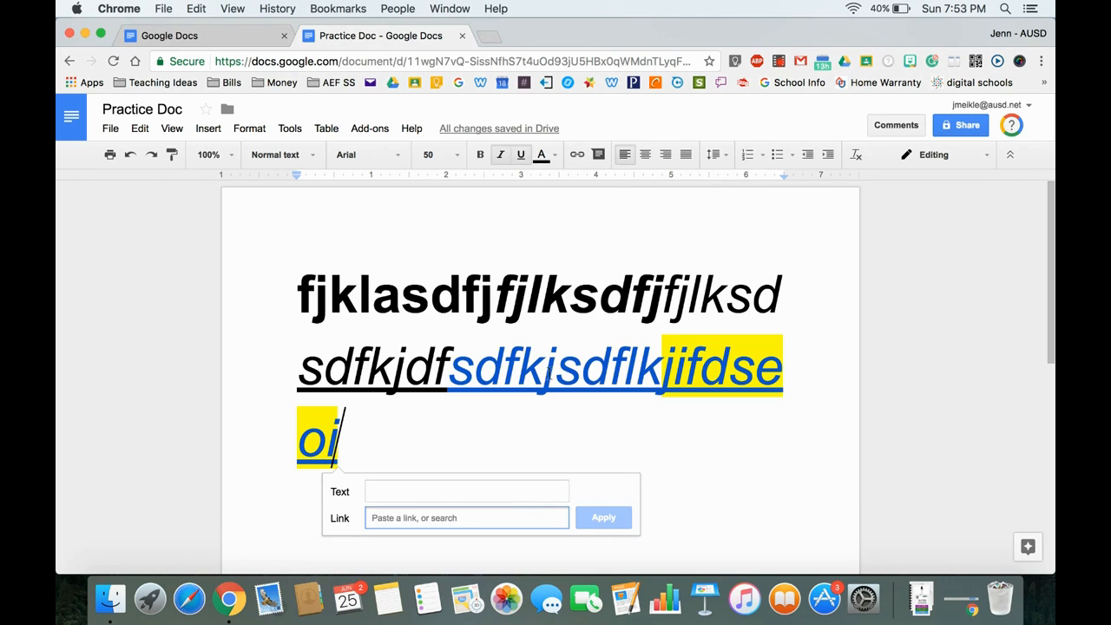
type("docs.google.com")
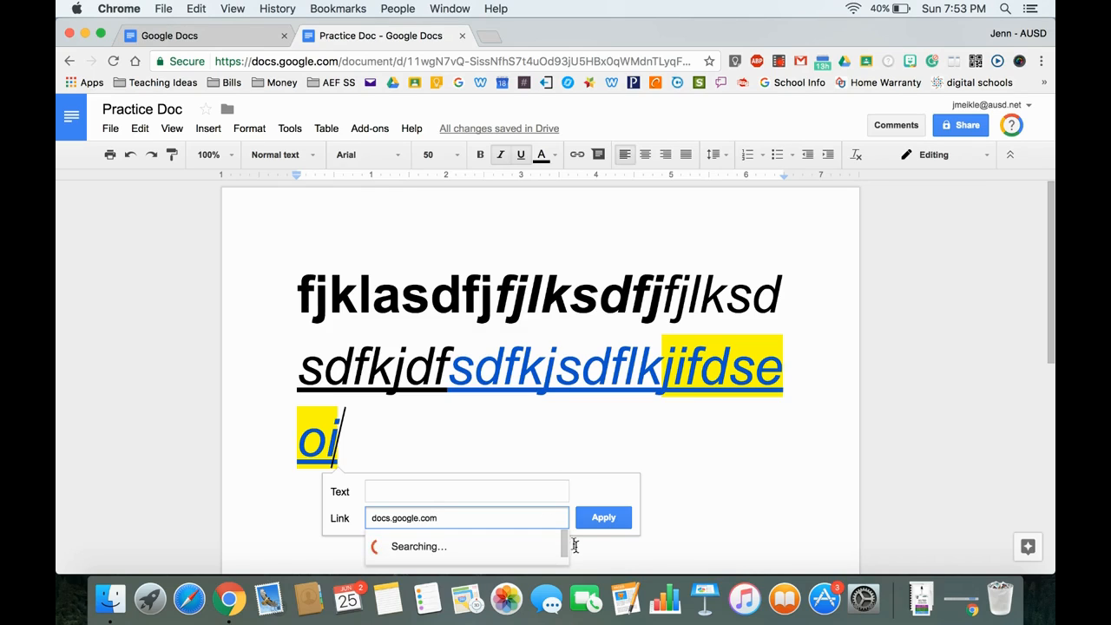
left_click(603, 526)
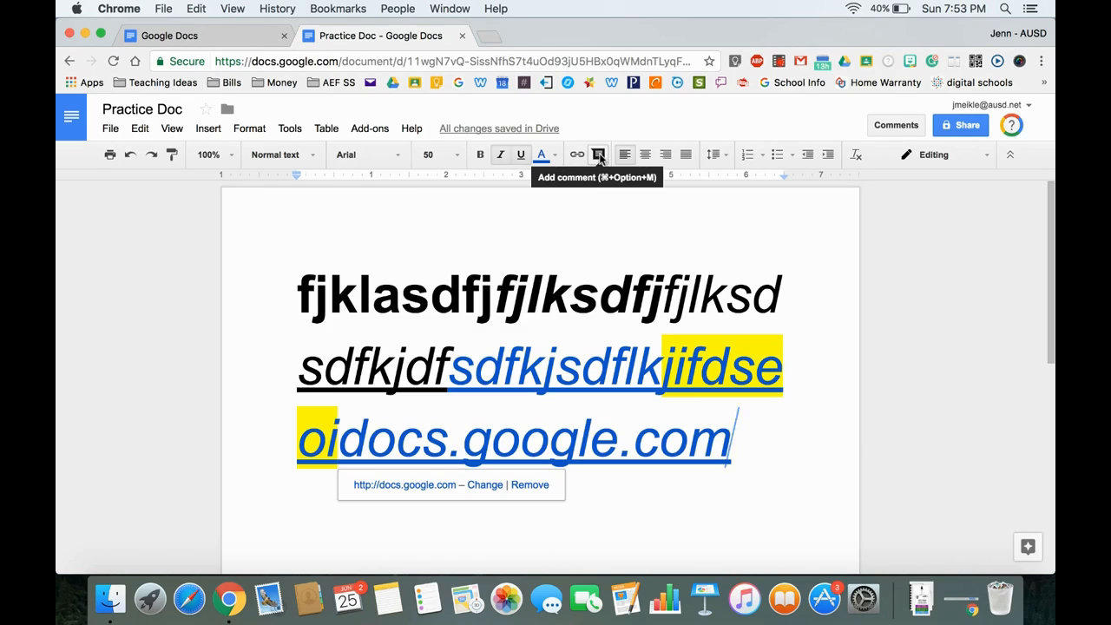
Add the comment "Go to this link!" at the end of the docs.google.com link.
left_click(599, 156)
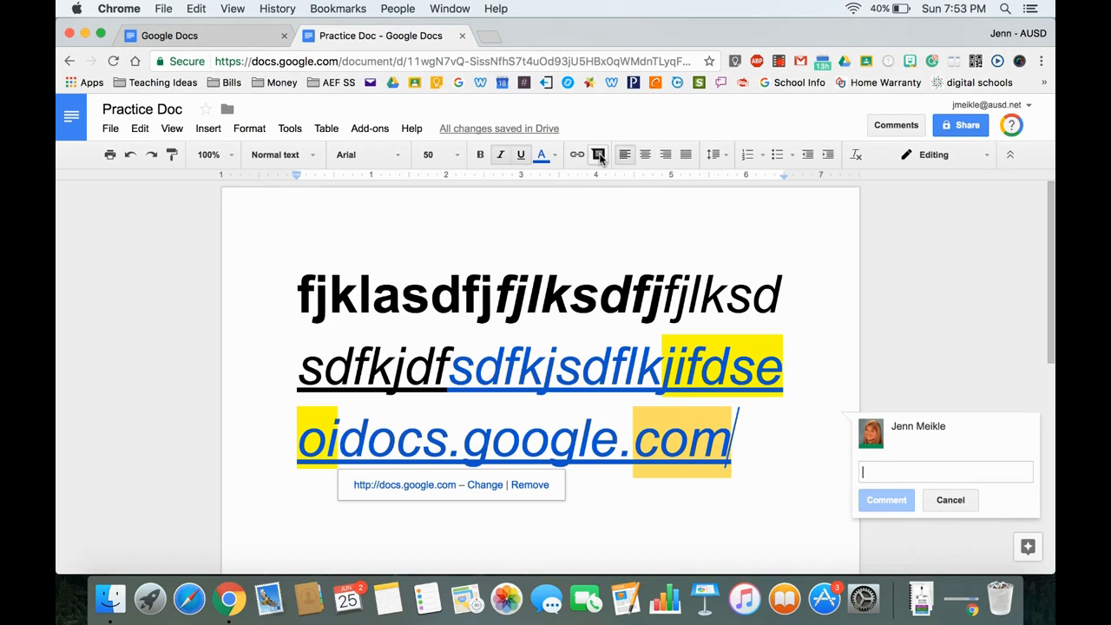
type("Go to this link!")
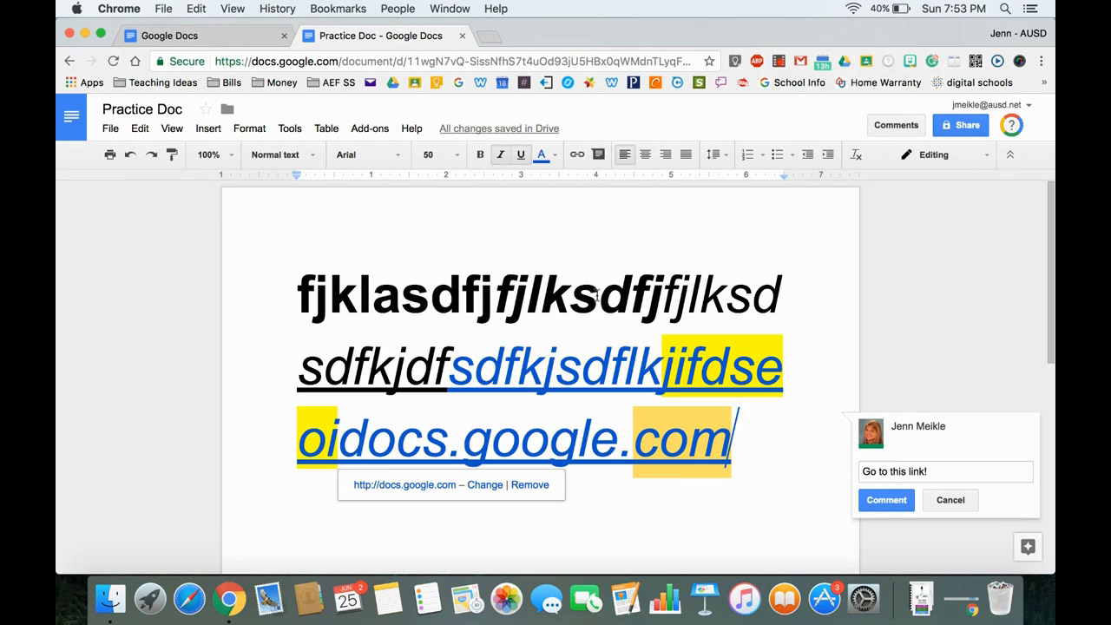
left_click(891, 507)
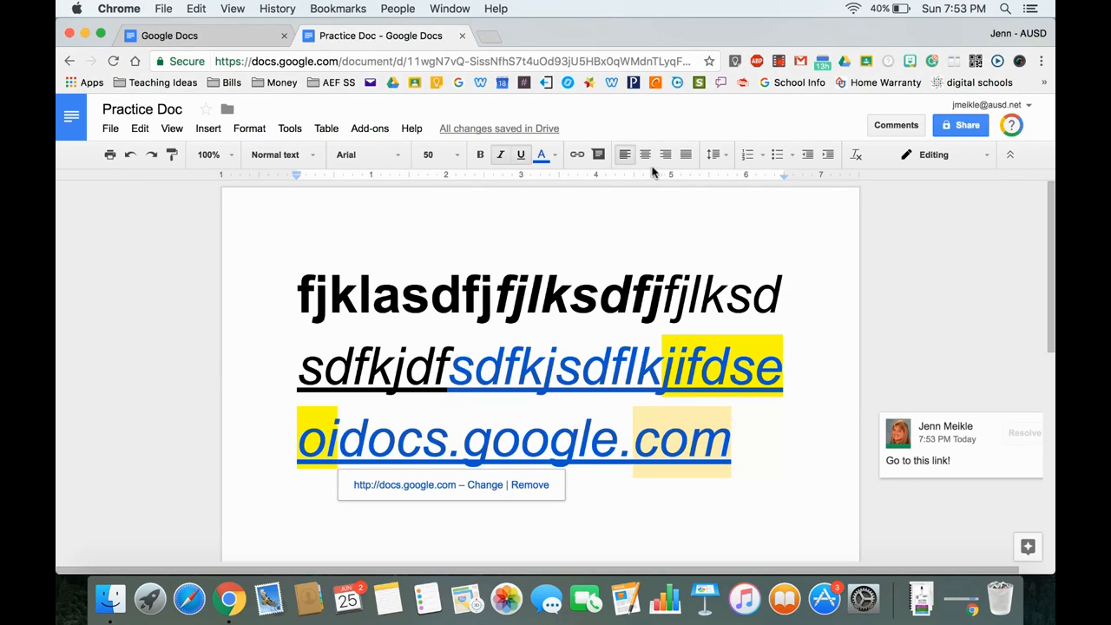
Select the text from the first line through the link, try center and right alignment, and justify it.
left_click_drag(359, 293, 739, 447)
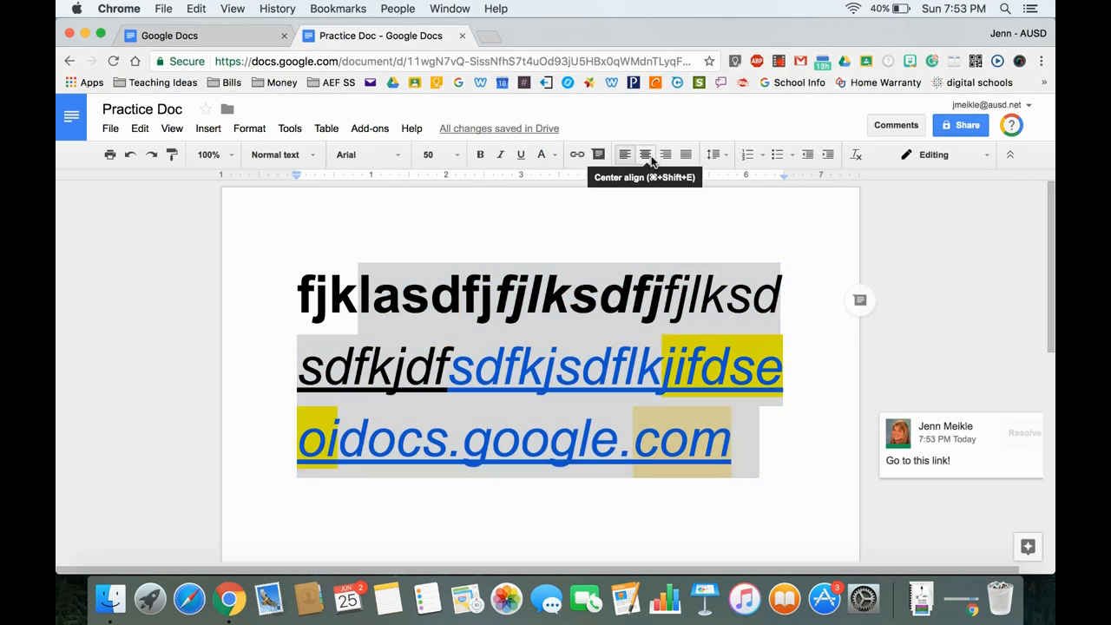
left_click(645, 157)
left_click(668, 157)
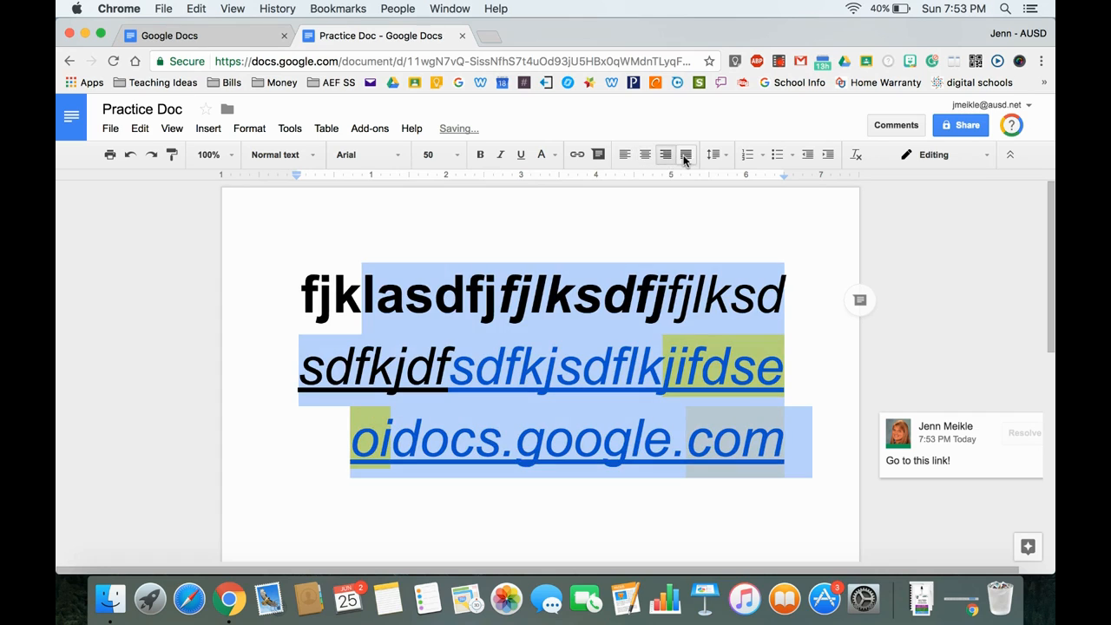
left_click(686, 157)
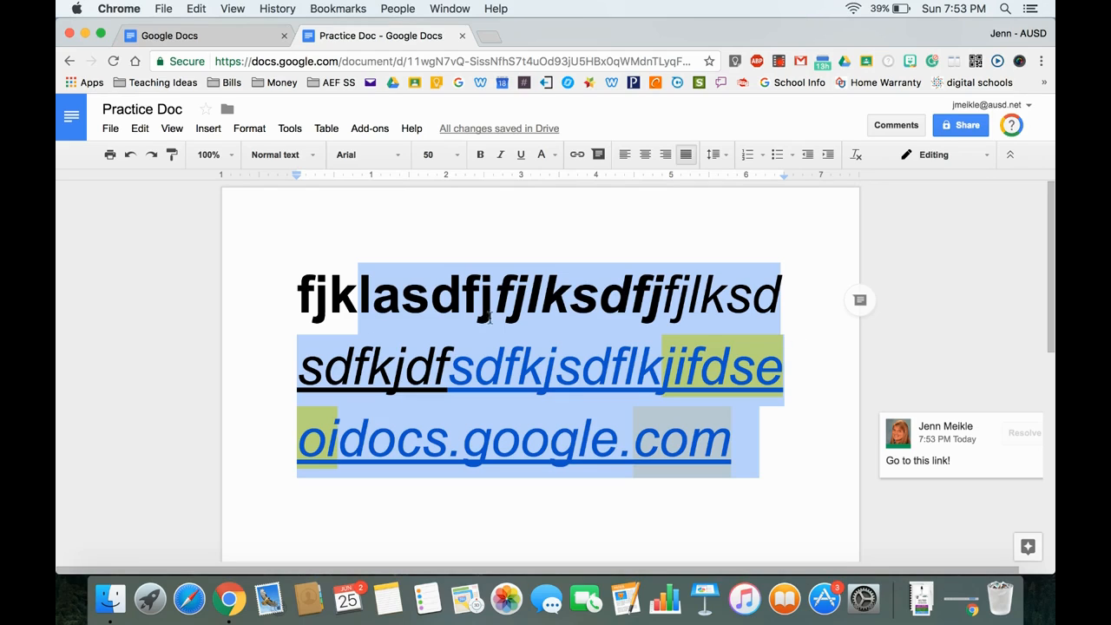
Set the line spacing of the selected text to Double.
left_click(726, 157)
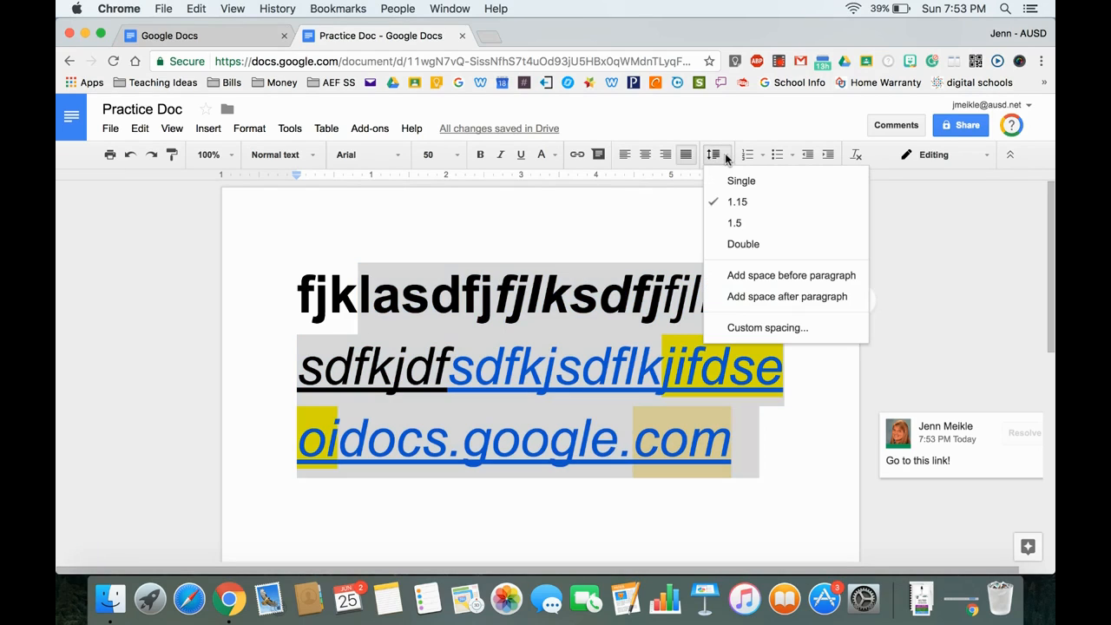
left_click(764, 246)
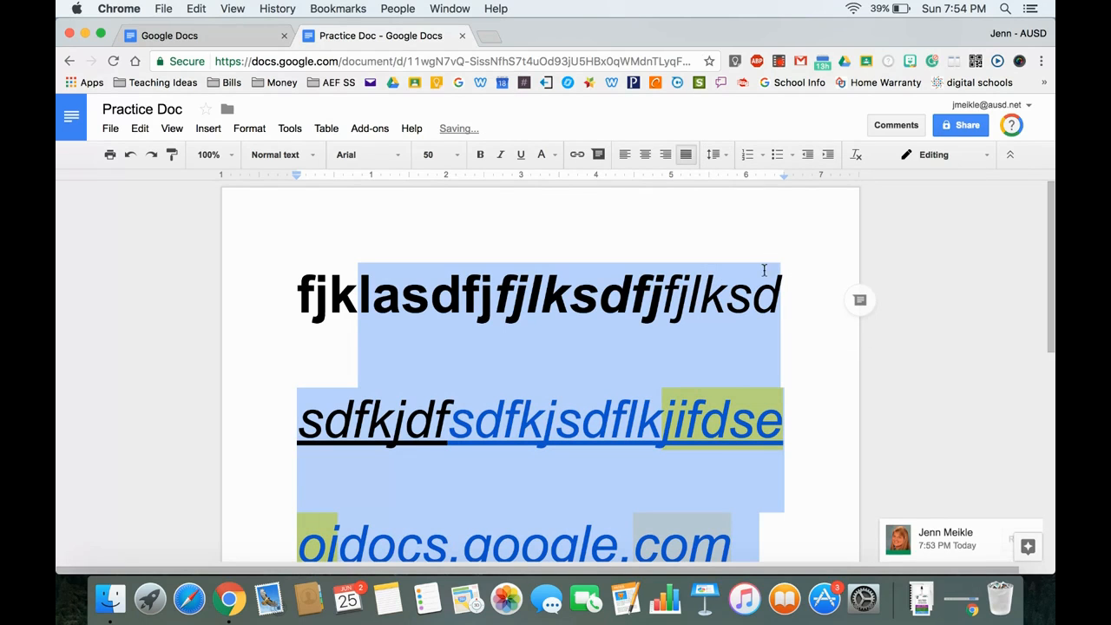
Set the selected text's line spacing to 1.15, and change it to Single.
scroll(731, 375, "down", 2)
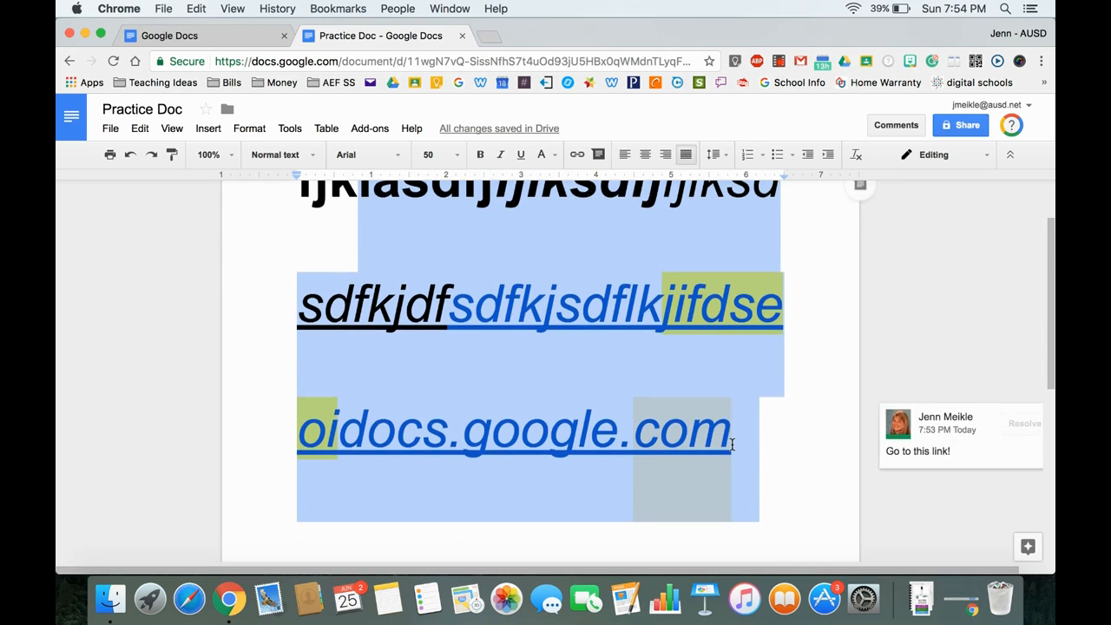
scroll(732, 445, "up", 3)
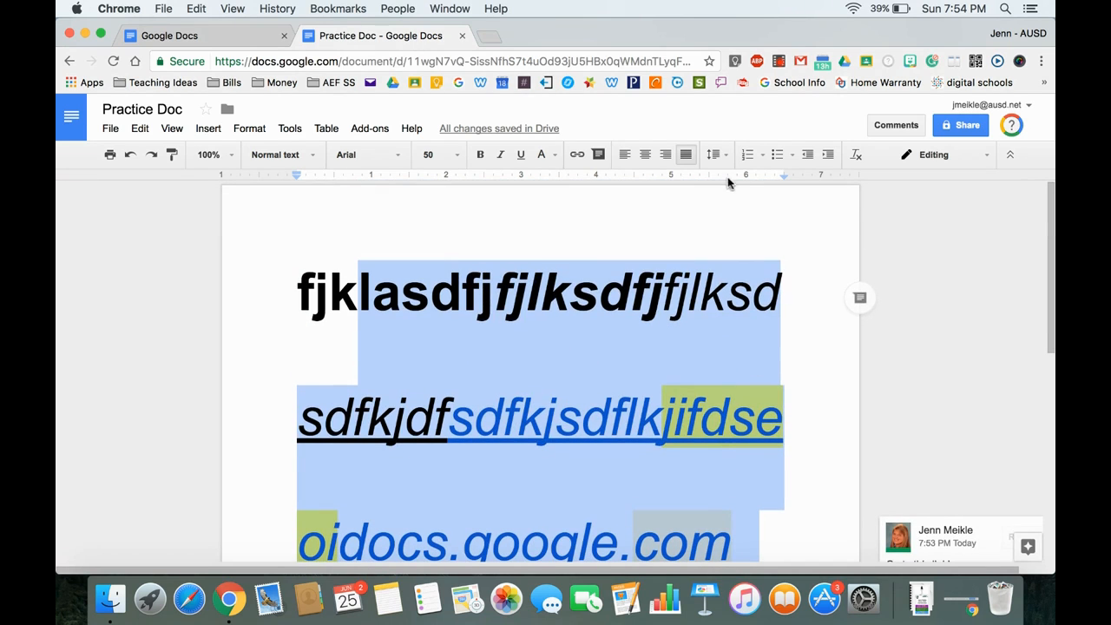
left_click(722, 156)
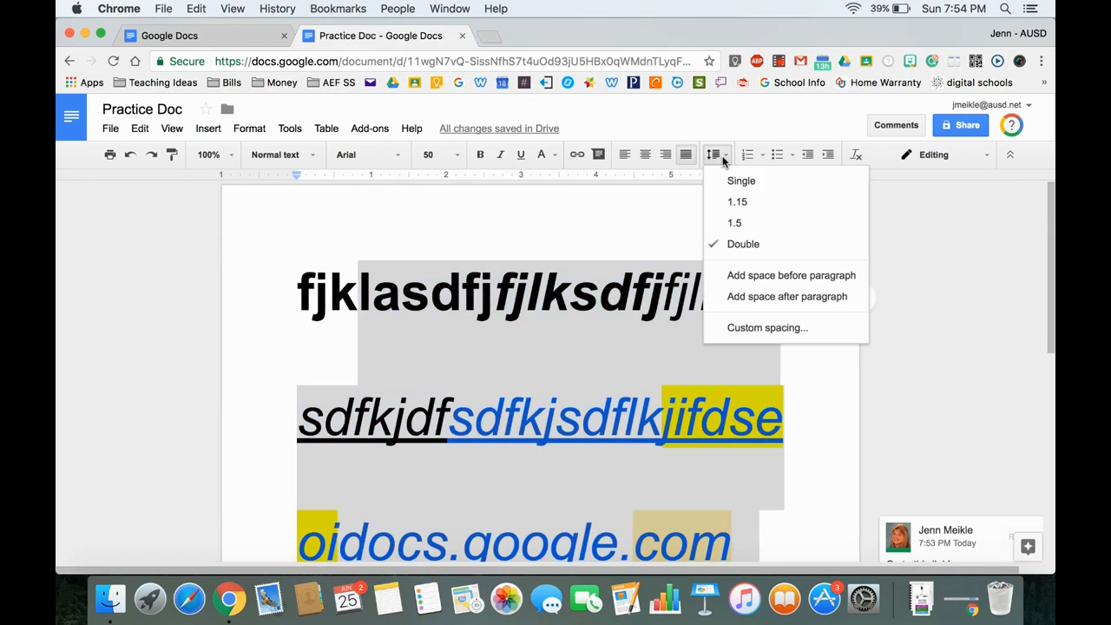
left_click(731, 203)
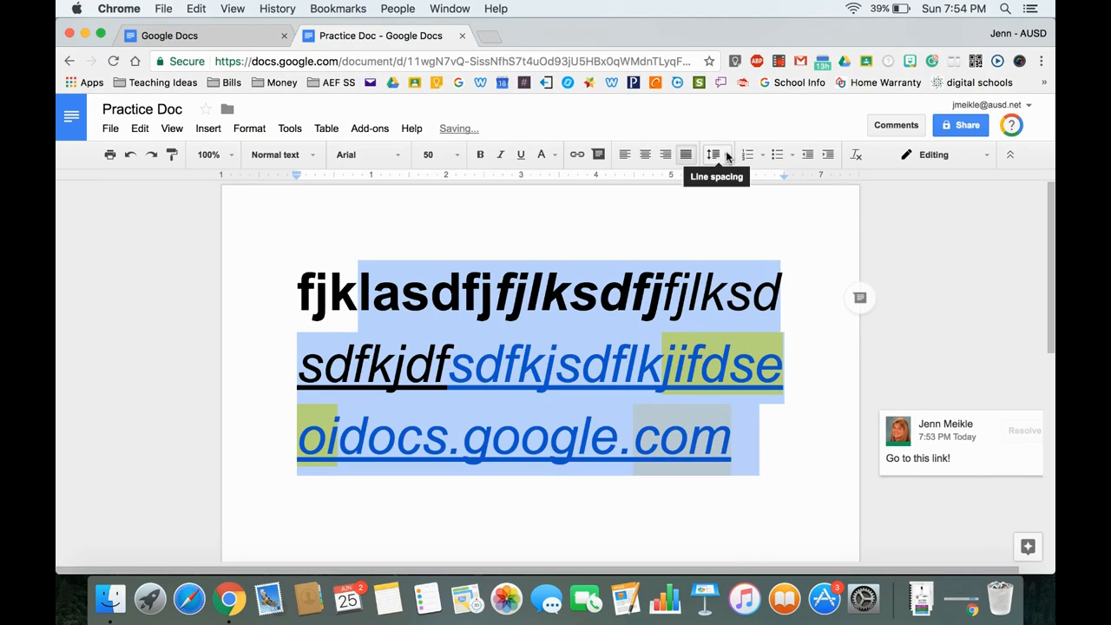
left_click(726, 158)
left_click(729, 183)
left_click(726, 158)
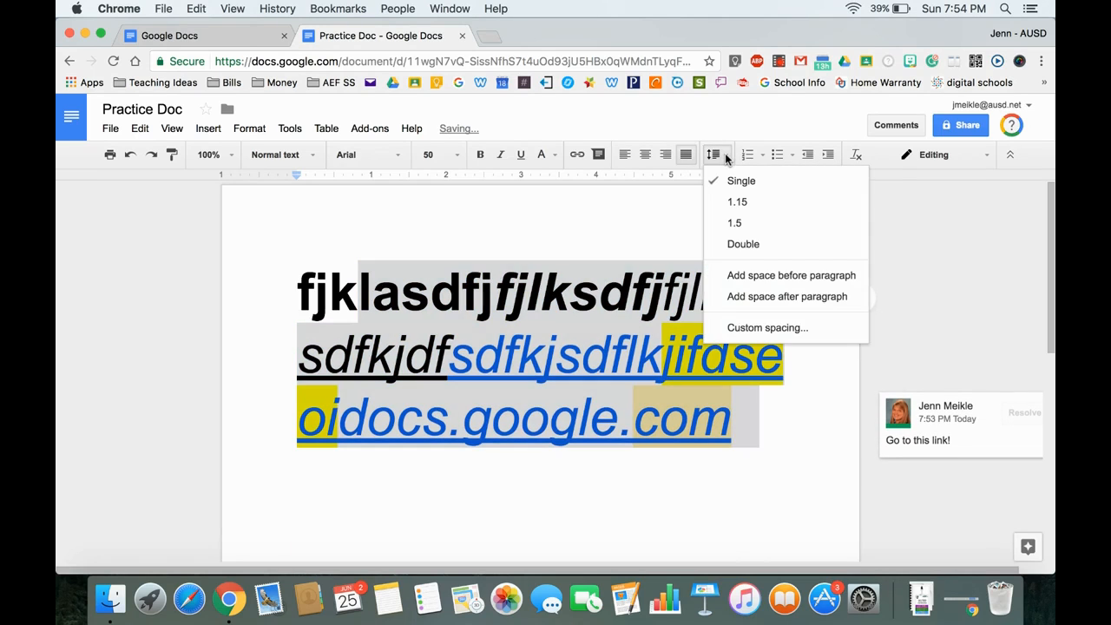
left_click(726, 159)
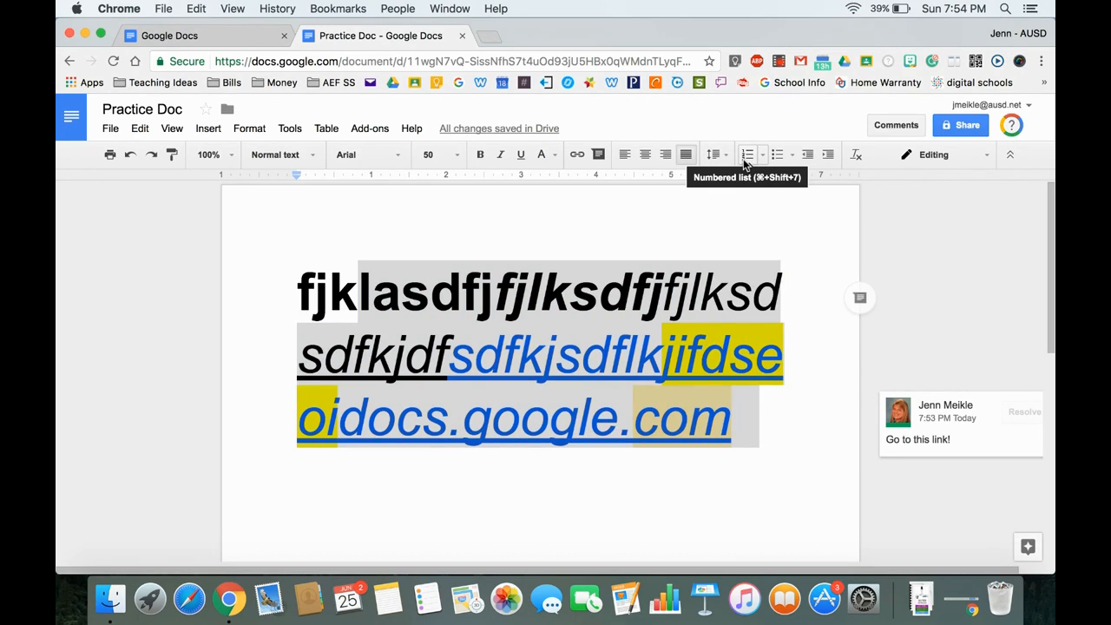
Turn the selected text into a numbered list and add the items "Sdfkjsldfj" and "lksjdfls" below it.
left_click(746, 156)
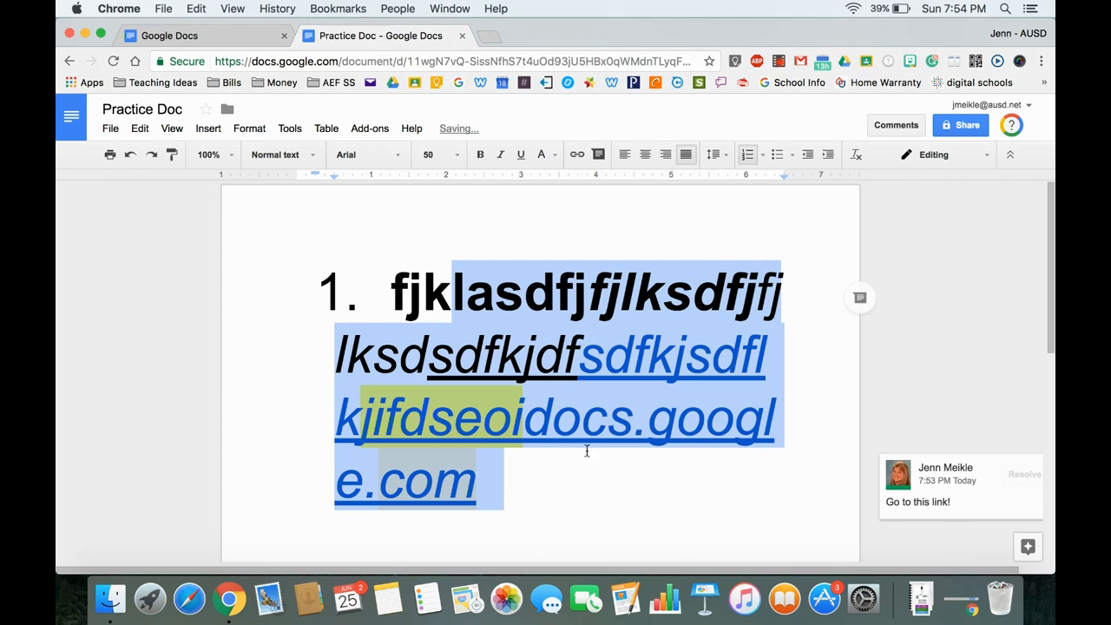
left_click(573, 479)
key("Return")
type("sdfkisldfj")
key("Return")
type("lksjdfls")
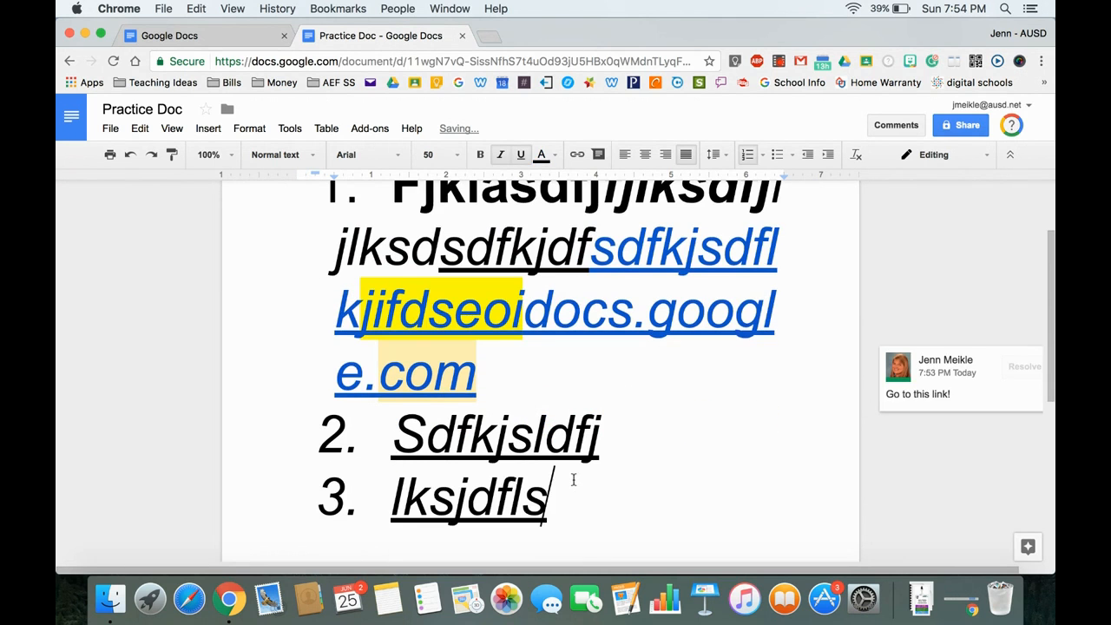
View the numbering styles, convert the numbered list to a bulleted list, and view the available bullet styles.
left_click(763, 156)
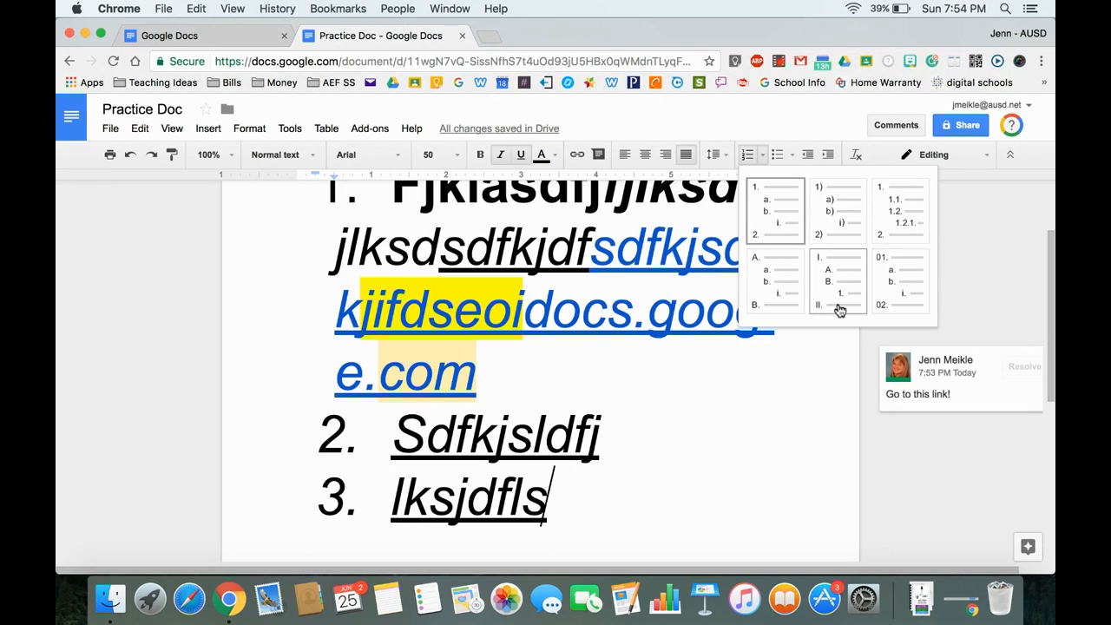
left_click(780, 154)
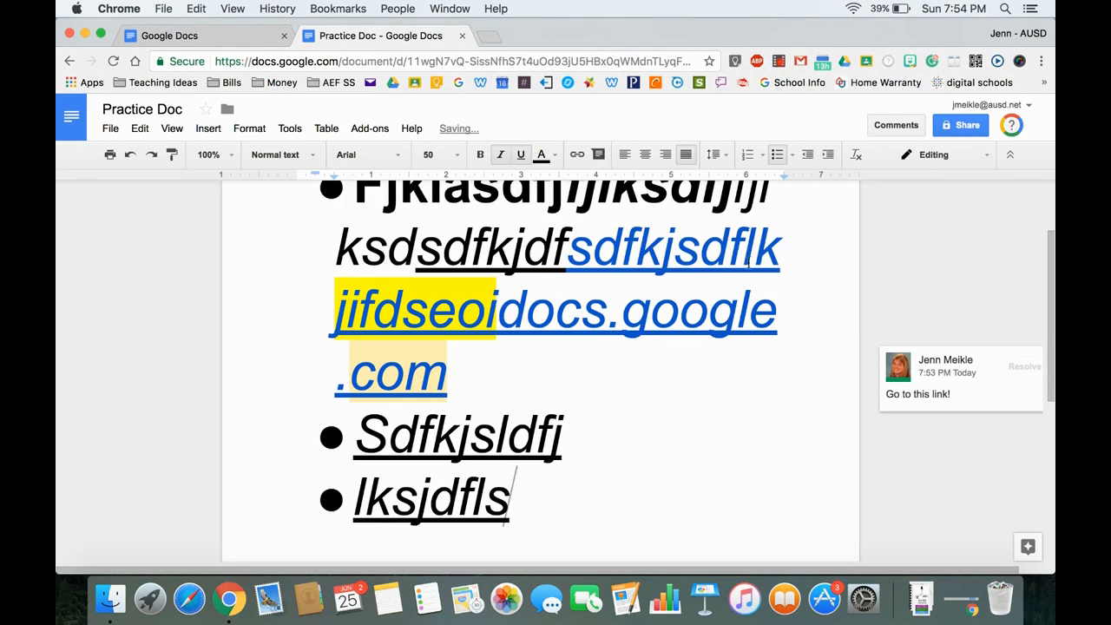
left_click(792, 155)
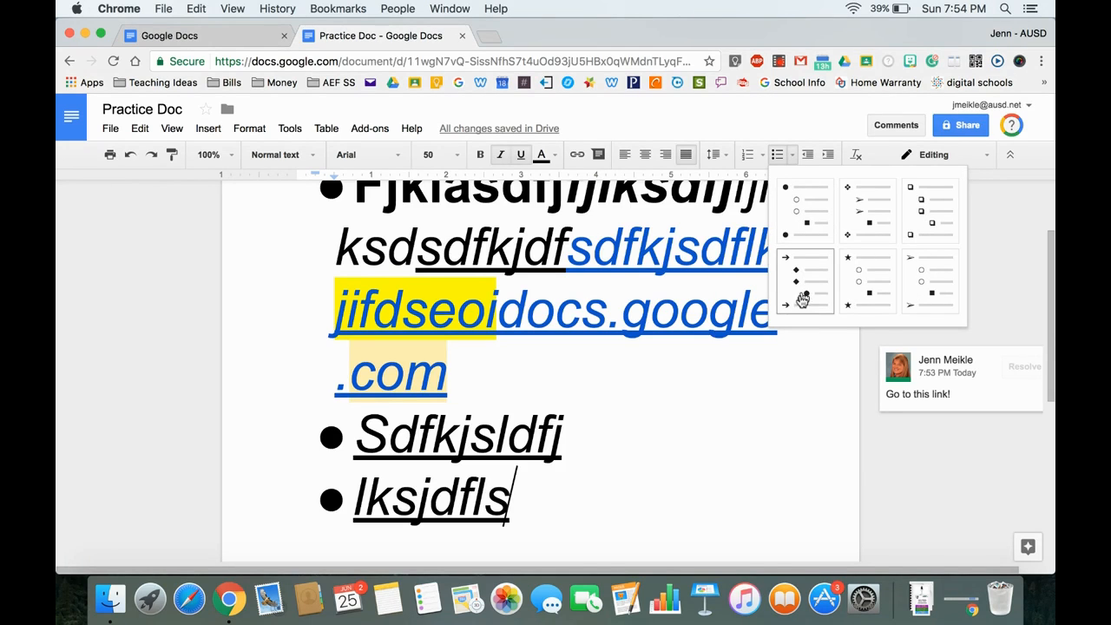
left_click(831, 243)
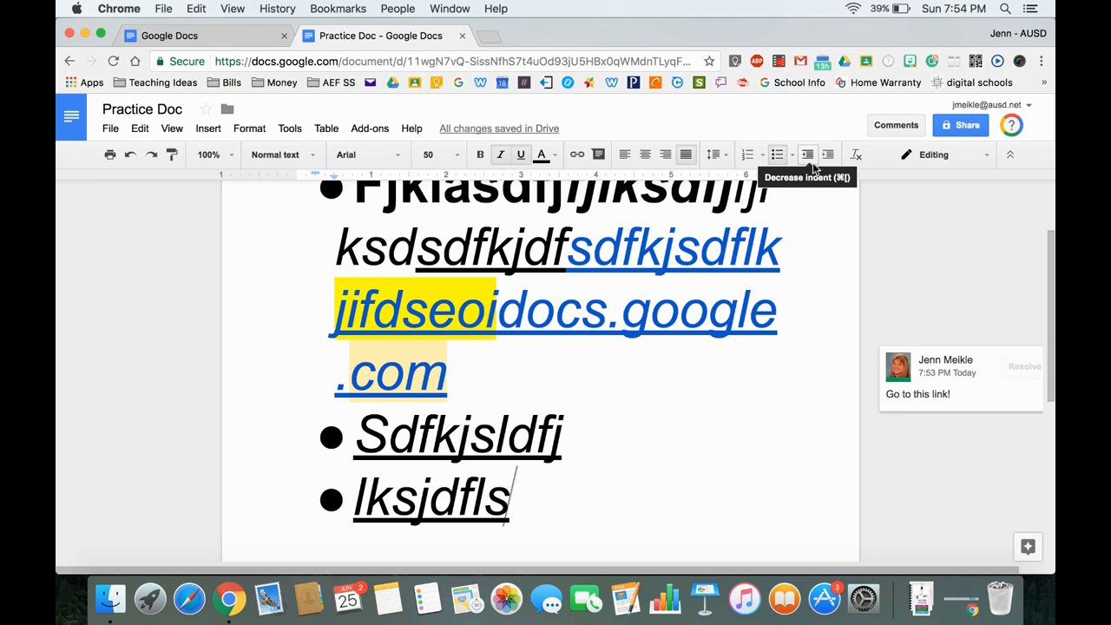
Add an empty sub-bullet below the last item, decrease and increase its indent, and clear its formatting.
key("Return")
key("Tab")
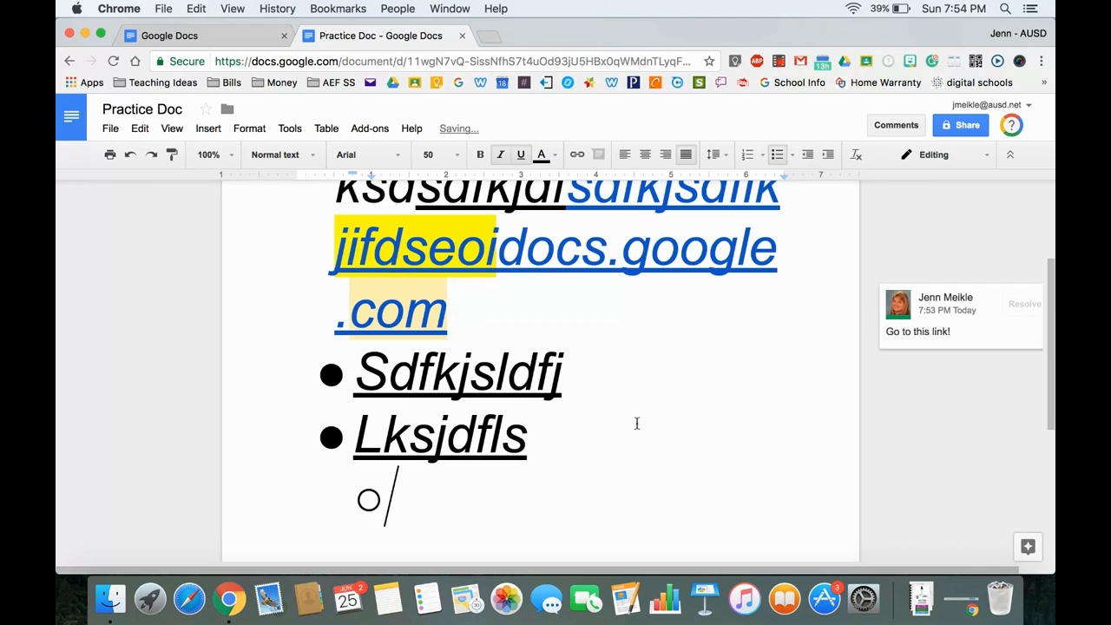
left_click(809, 154)
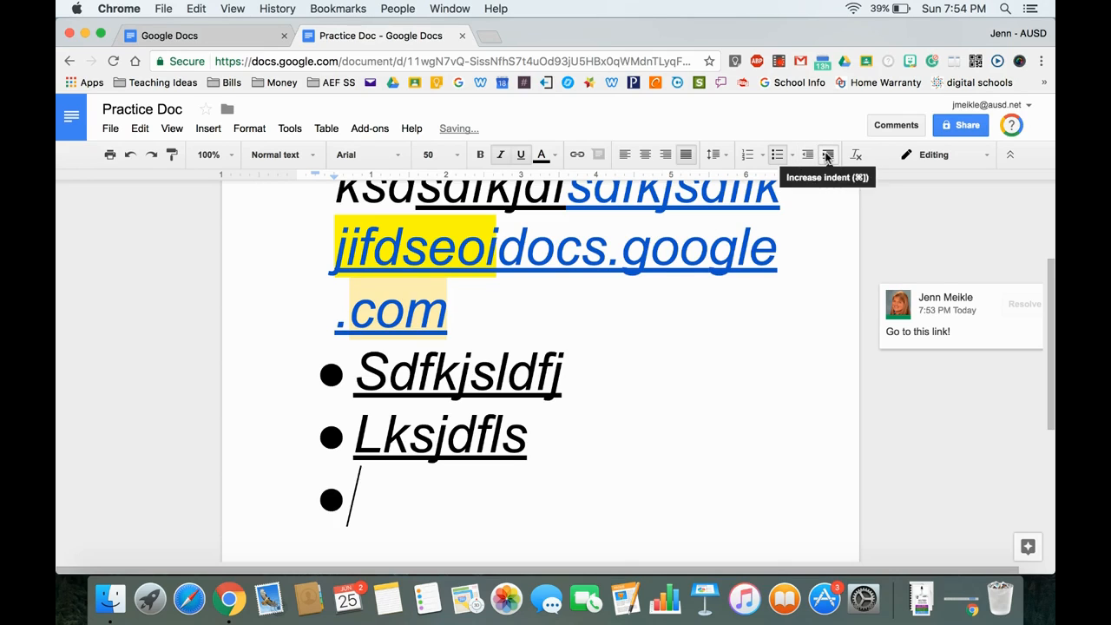
left_click(828, 155)
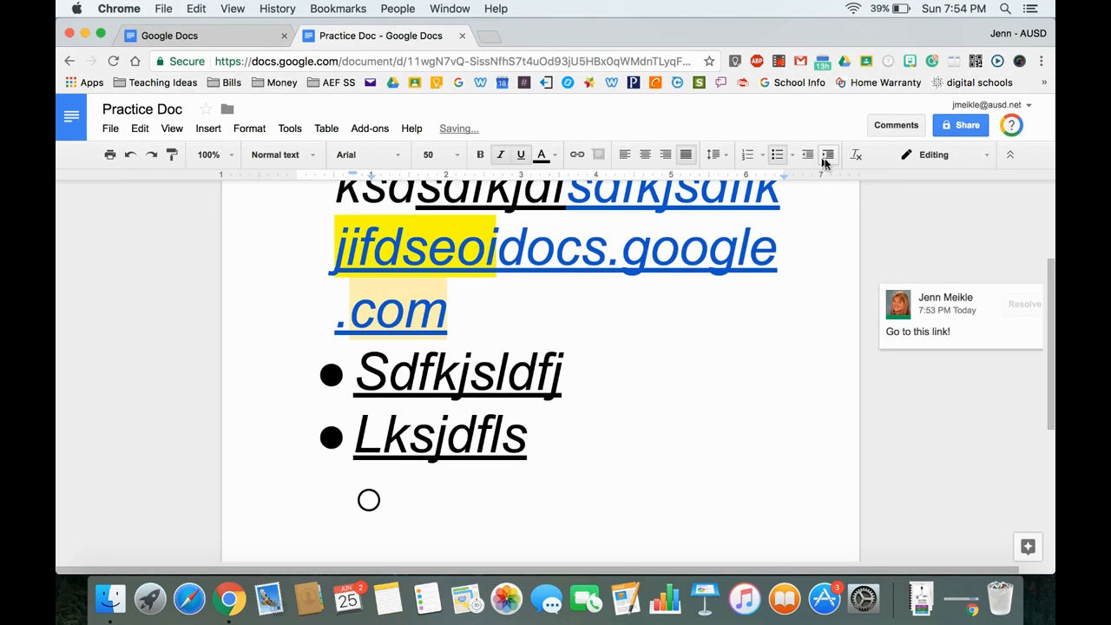
left_click(857, 156)
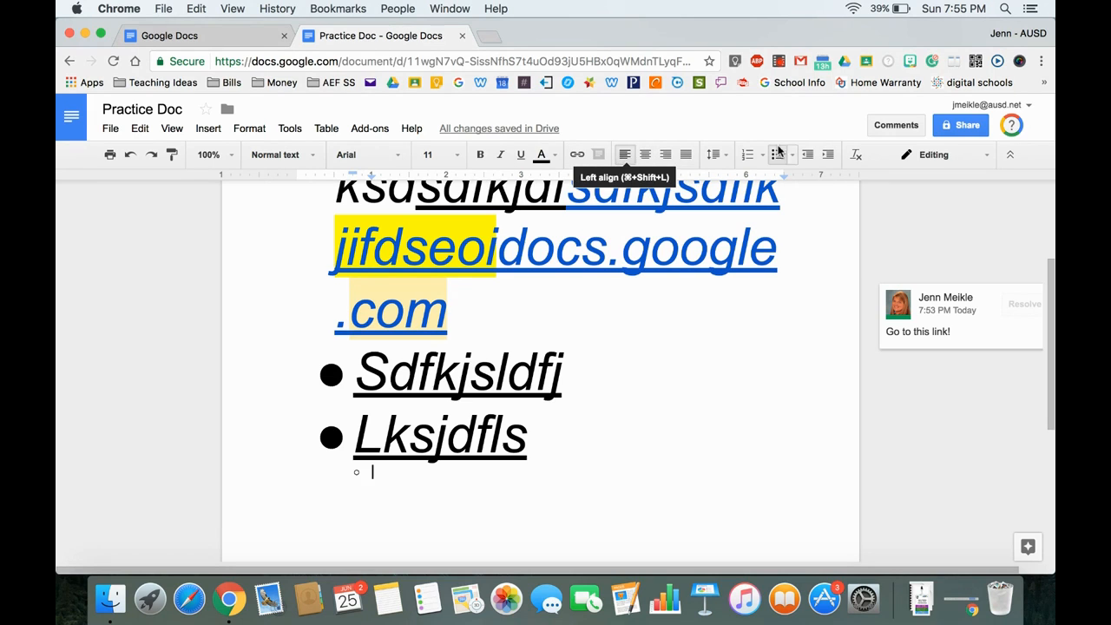
Switch to Suggesting mode, suggest replacing the "g" of "google" in the docs.google.com link with "G", and accept the suggestion.
left_click(942, 157)
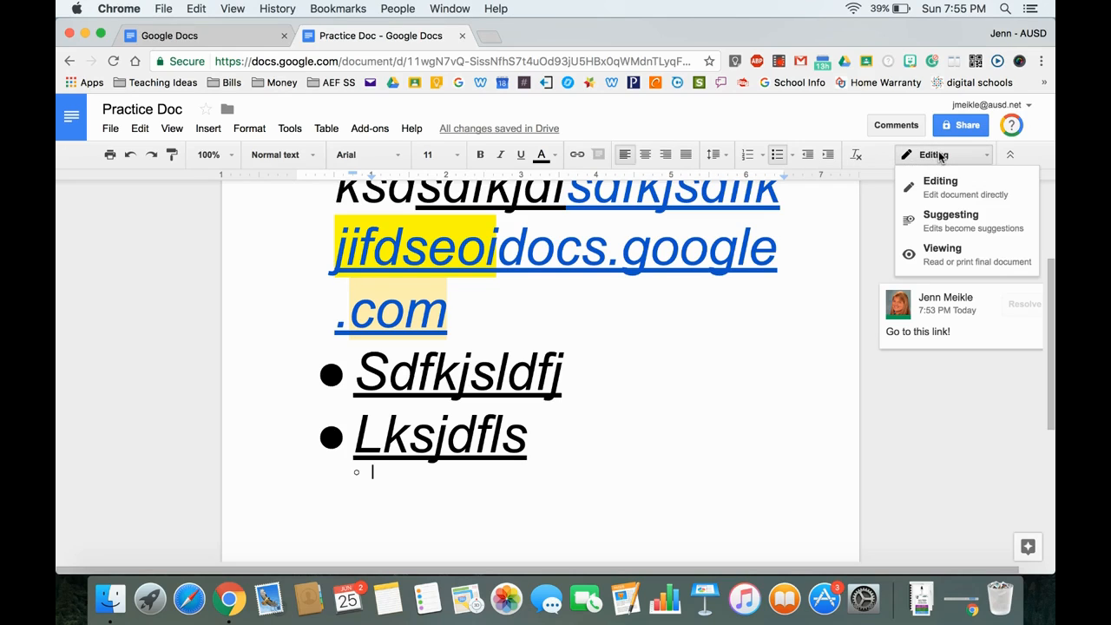
left_click(982, 220)
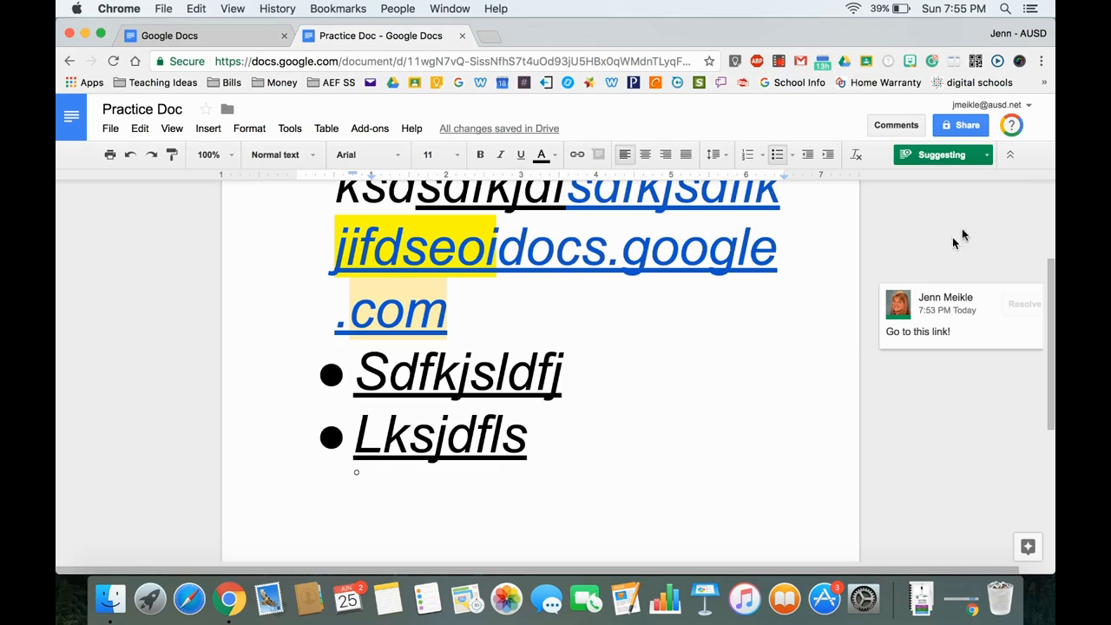
left_click_drag(623, 251, 761, 245)
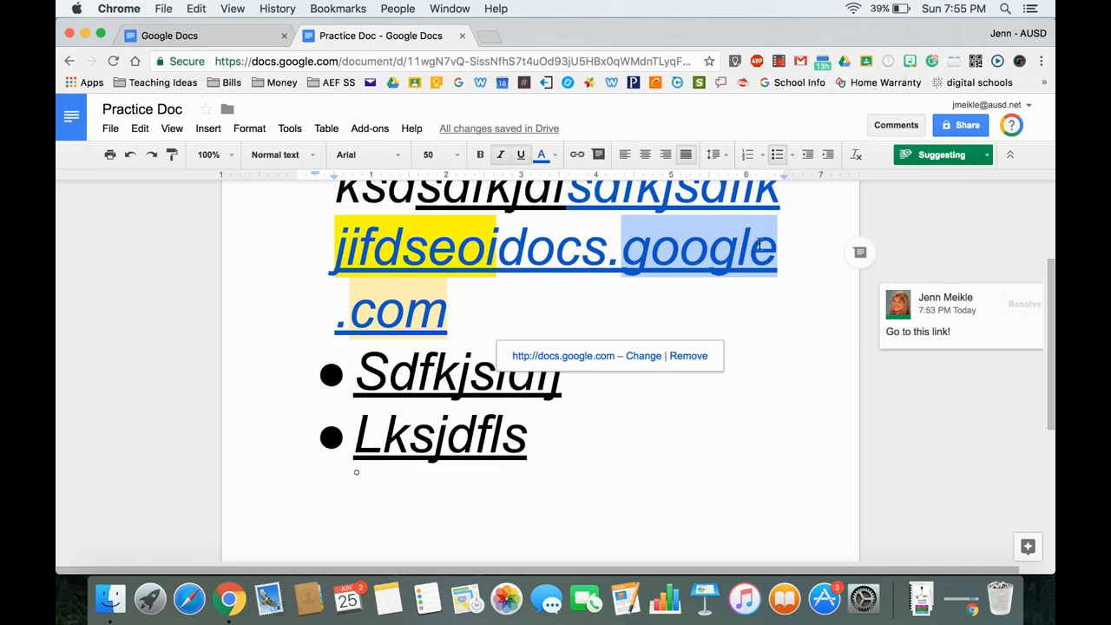
left_click(641, 258)
key("BackSpace")
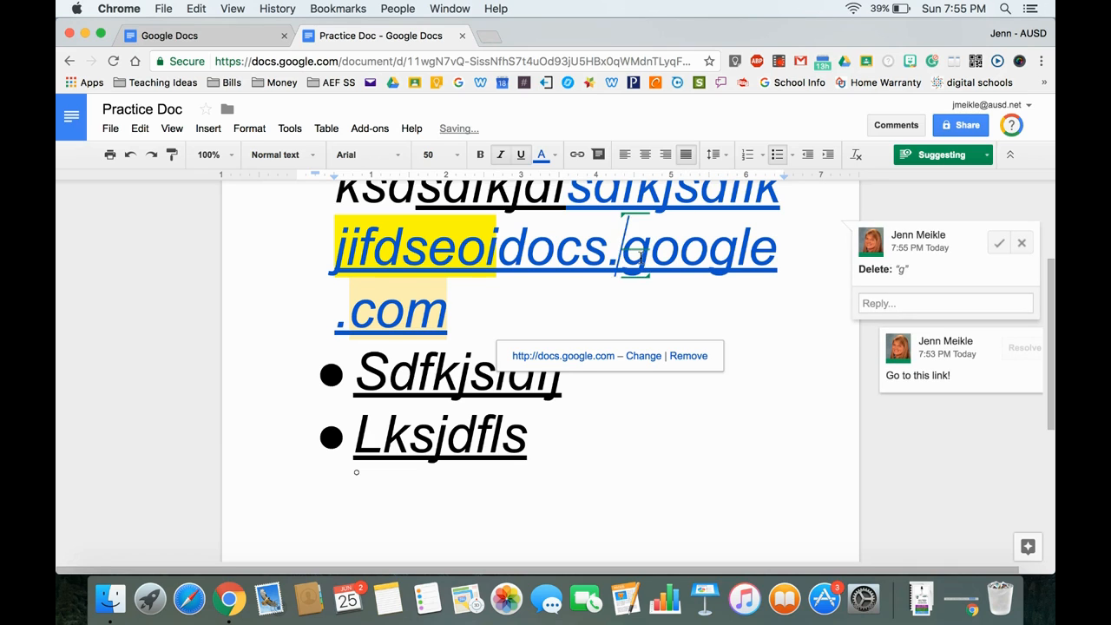
type("G")
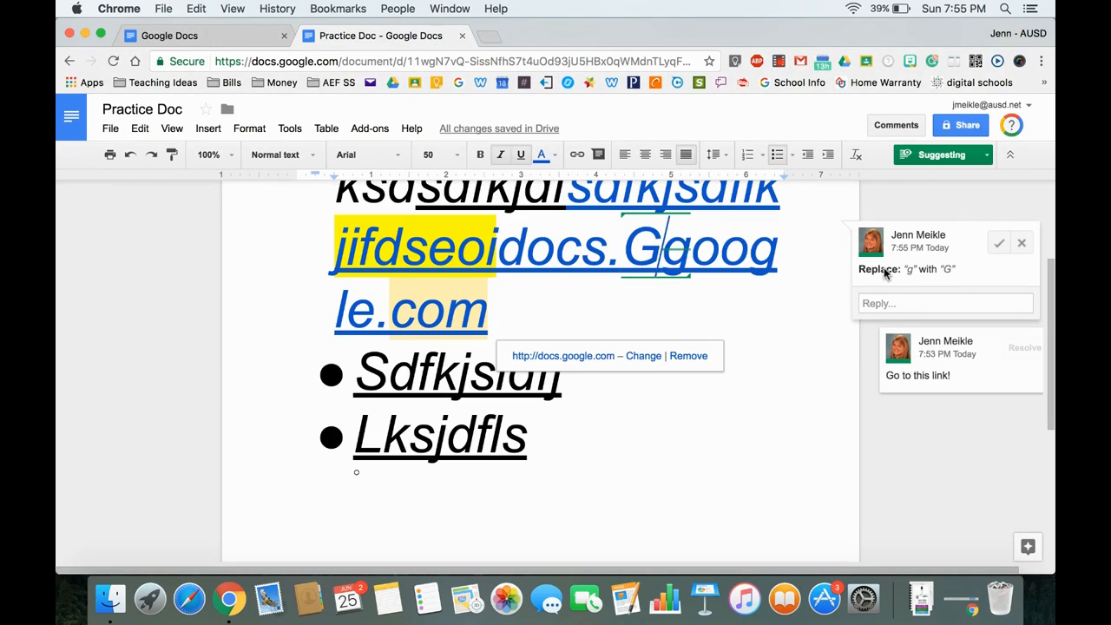
left_click(999, 244)
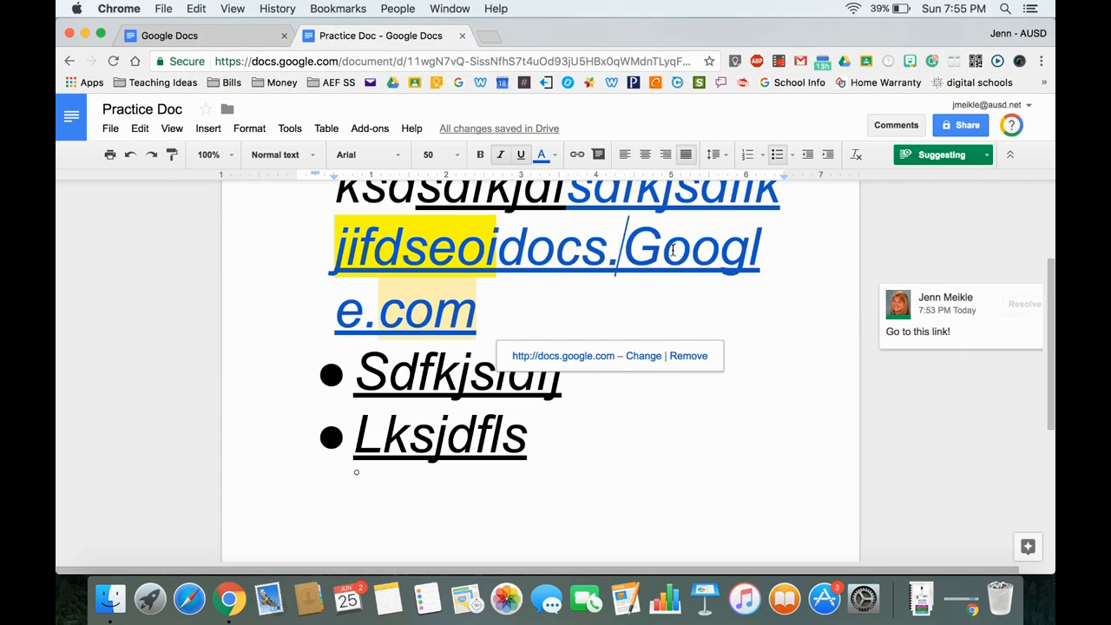
Suggest replacing the "G" in the docs.Google.com link with "g" and reject the suggestion.
left_click_drag(663, 250, 628, 256)
type("g")
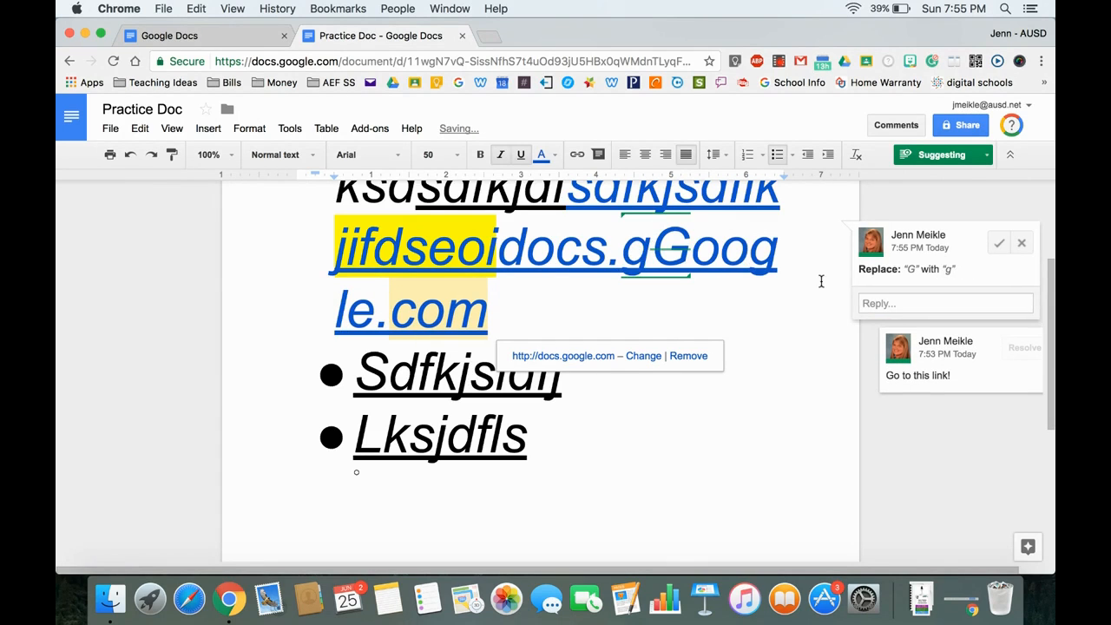
left_click(1022, 246)
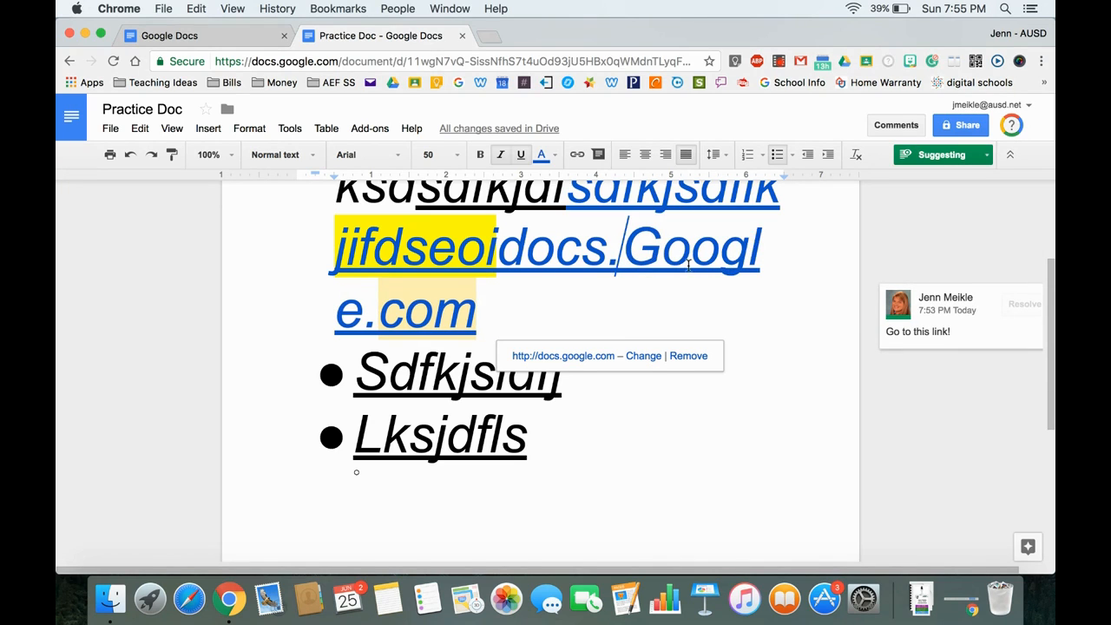
Switch the document to Viewing mode and look through the page from the first bullet to the end.
left_click(970, 163)
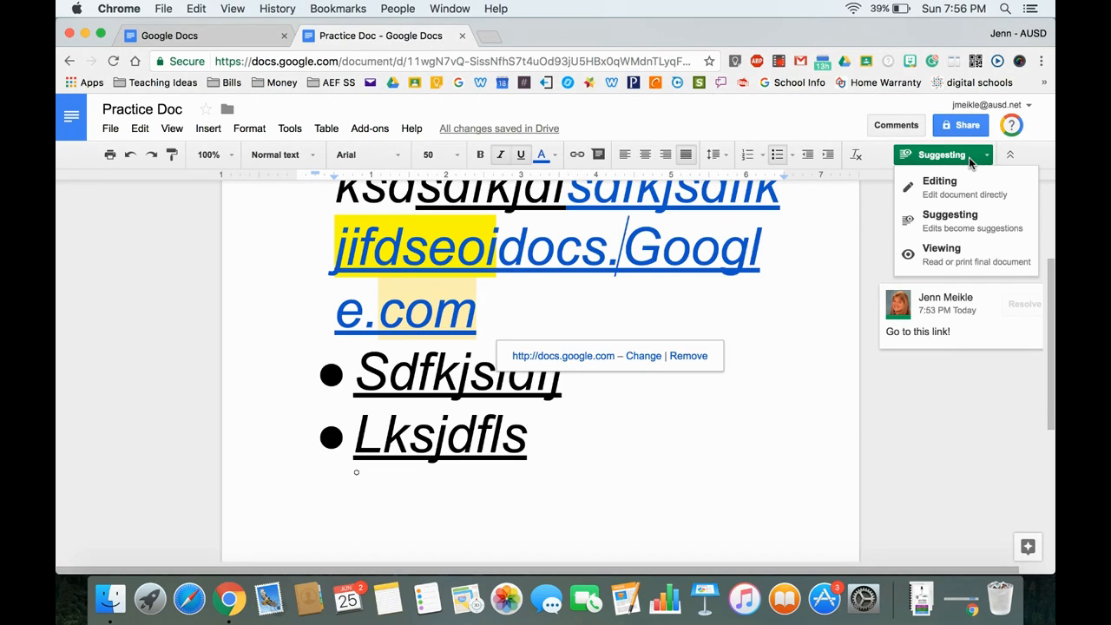
left_click(958, 261)
scroll(543, 320, "down", 10)
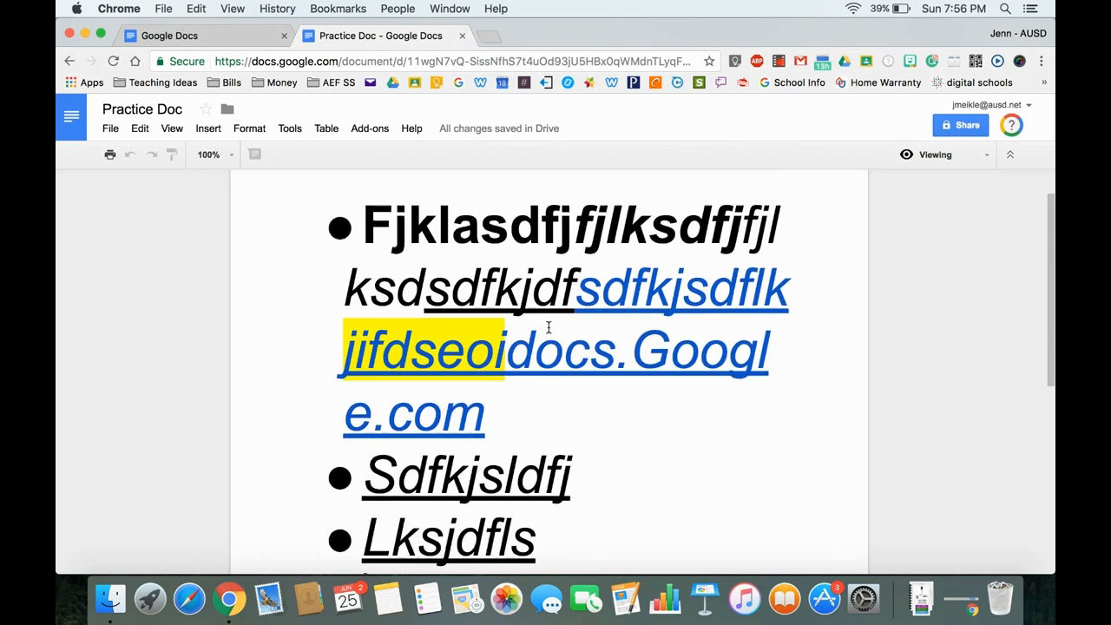
scroll(548, 324, "up", 5)
scroll(549, 326, "up", 5)
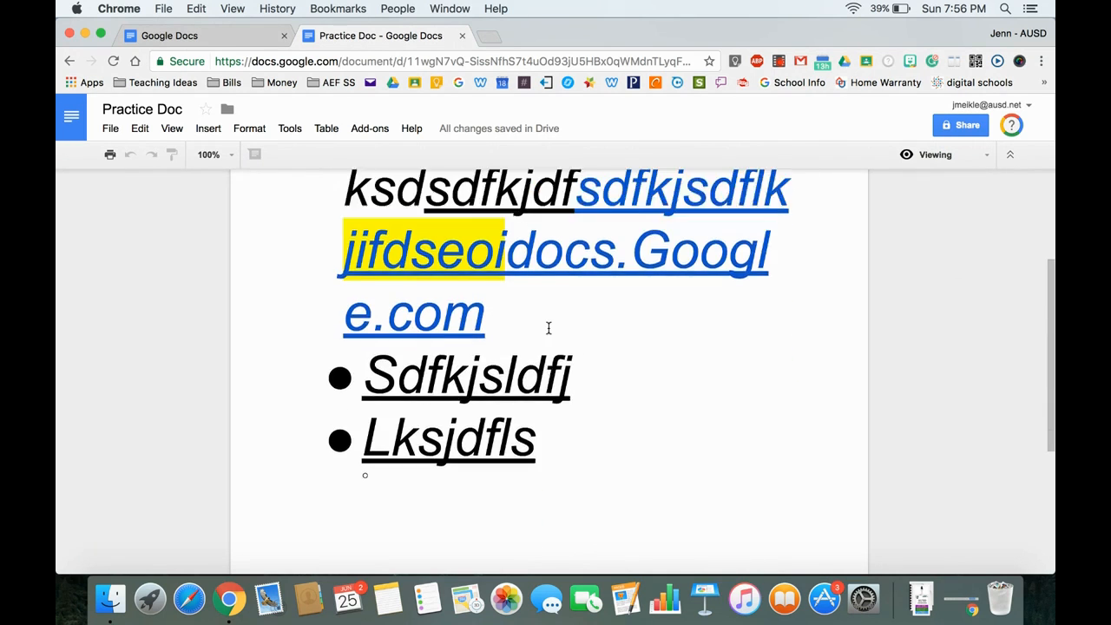
scroll(548, 328, "down", 6)
scroll(549, 328, "down", 2)
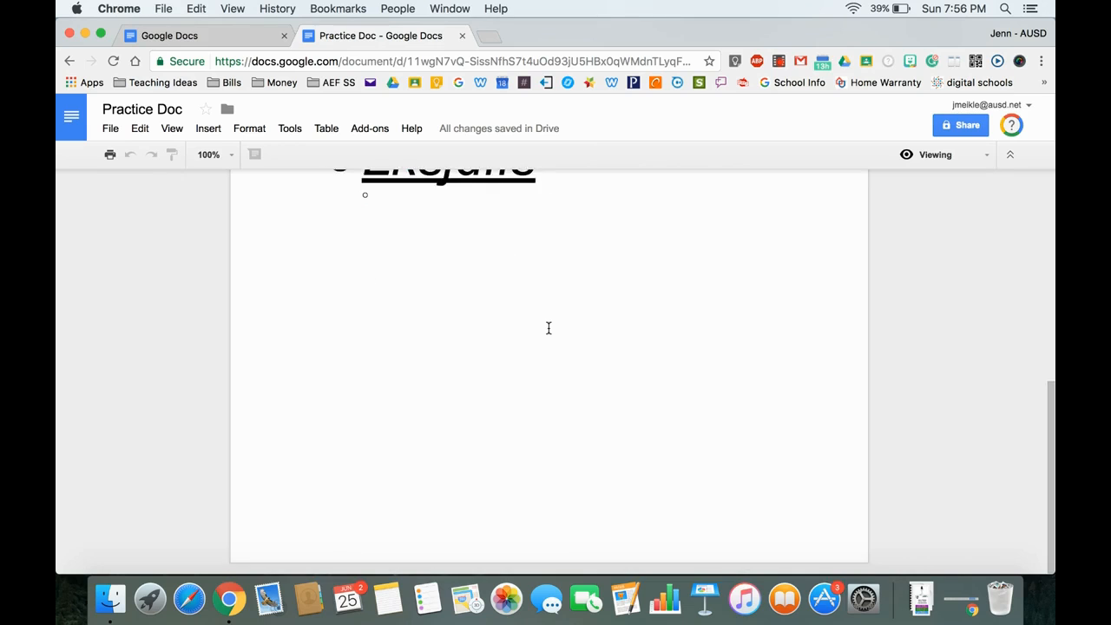
scroll(548, 327, "up", 6)
Return the document to Editing mode, hide the menus, and show them again.
left_click(983, 154)
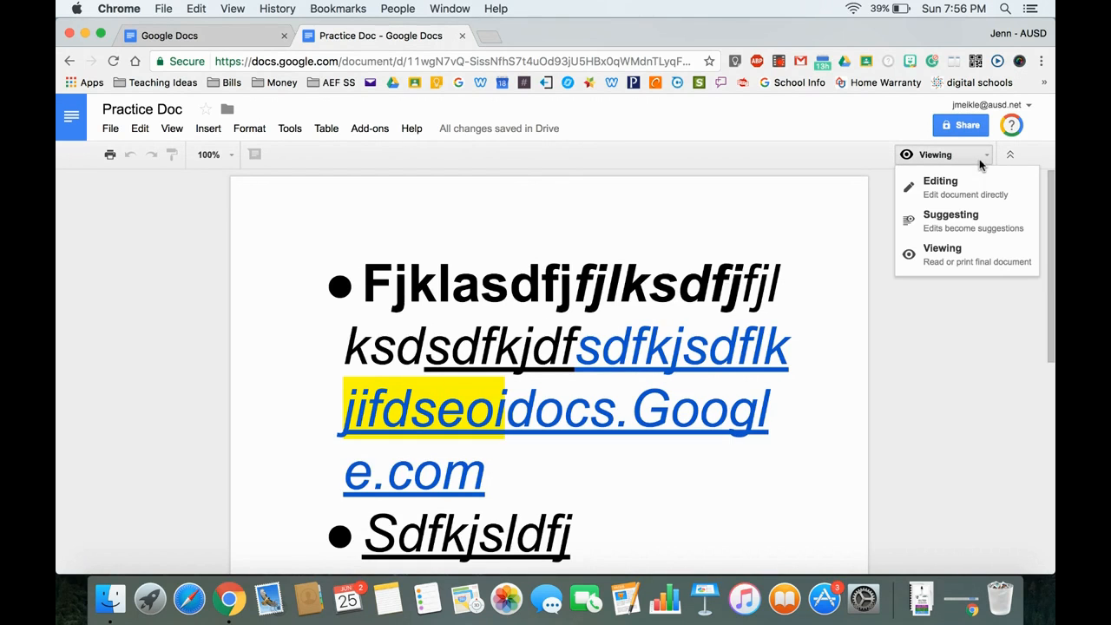
left_click(938, 184)
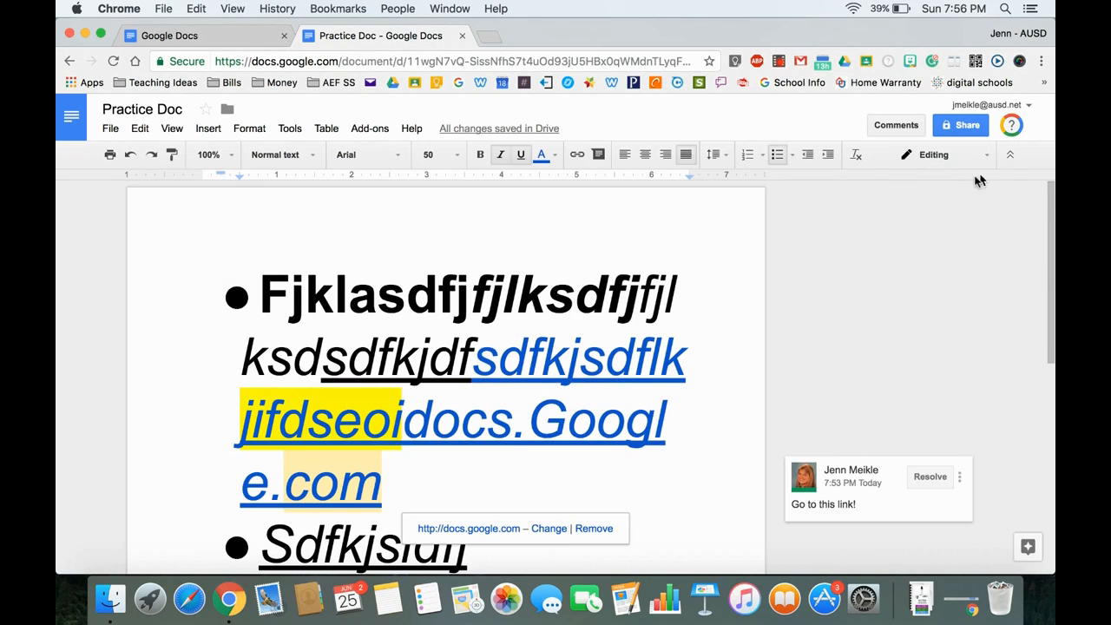
left_click(1012, 157)
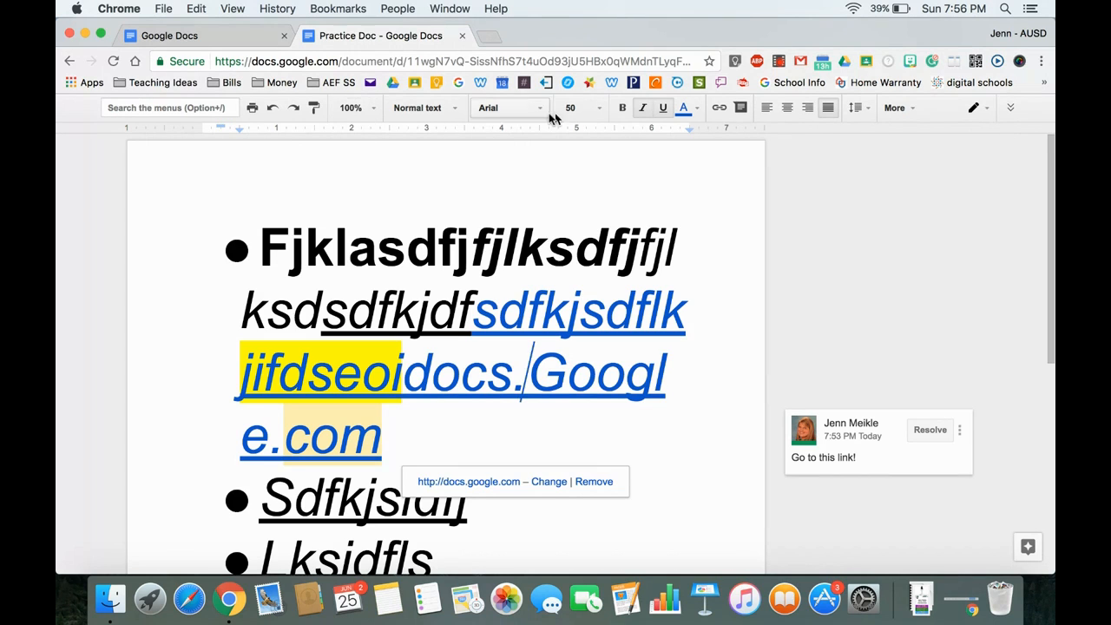
left_click(1010, 109)
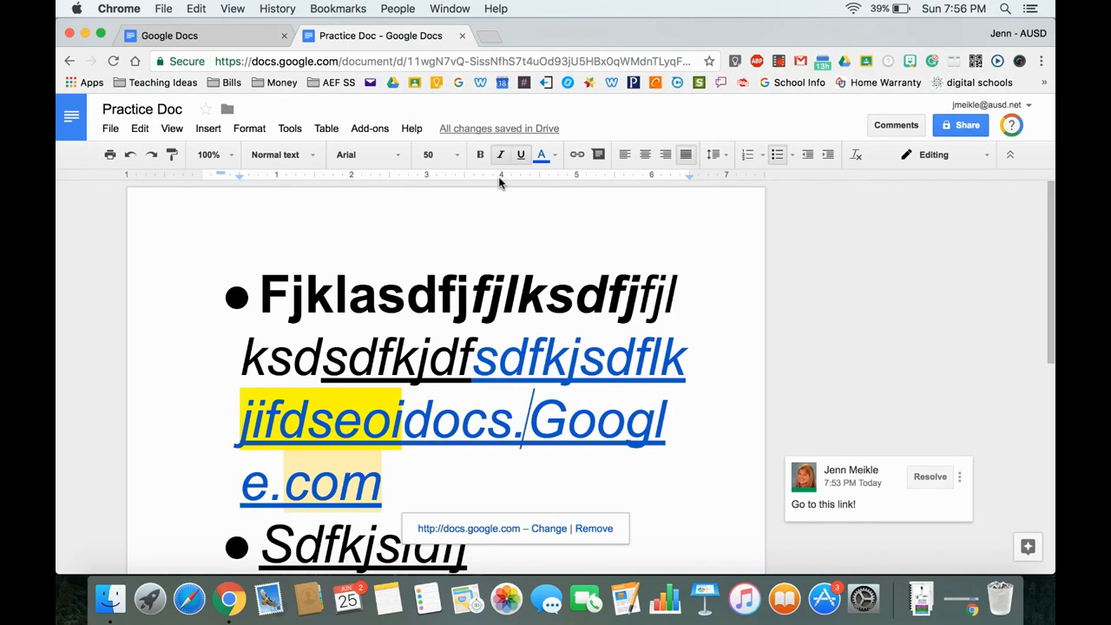
Open the revision history, expand the latest entry's detailed revisions, and compare the 7:54 PM, 7:53 PM and 7:55 PM versions.
left_click(113, 132)
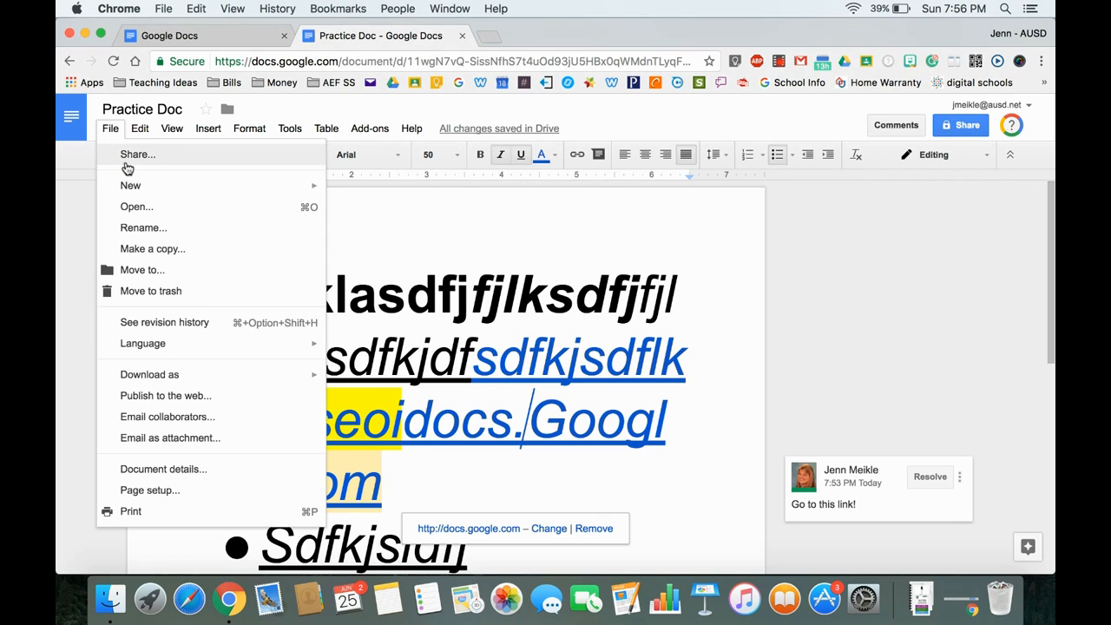
mouse_move(148, 195)
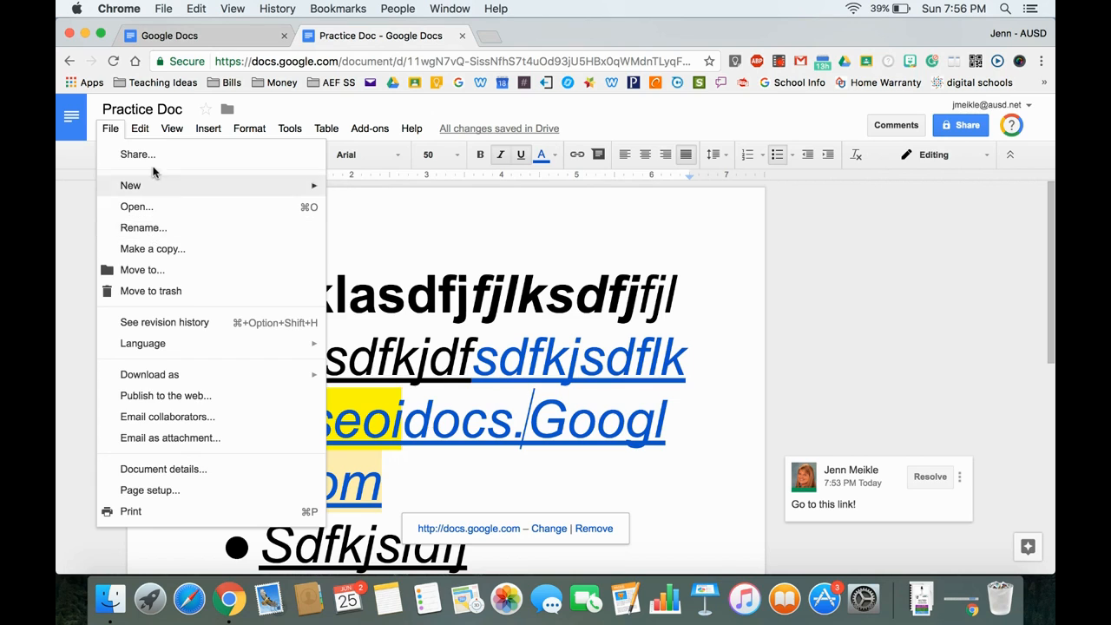
mouse_move(110, 129)
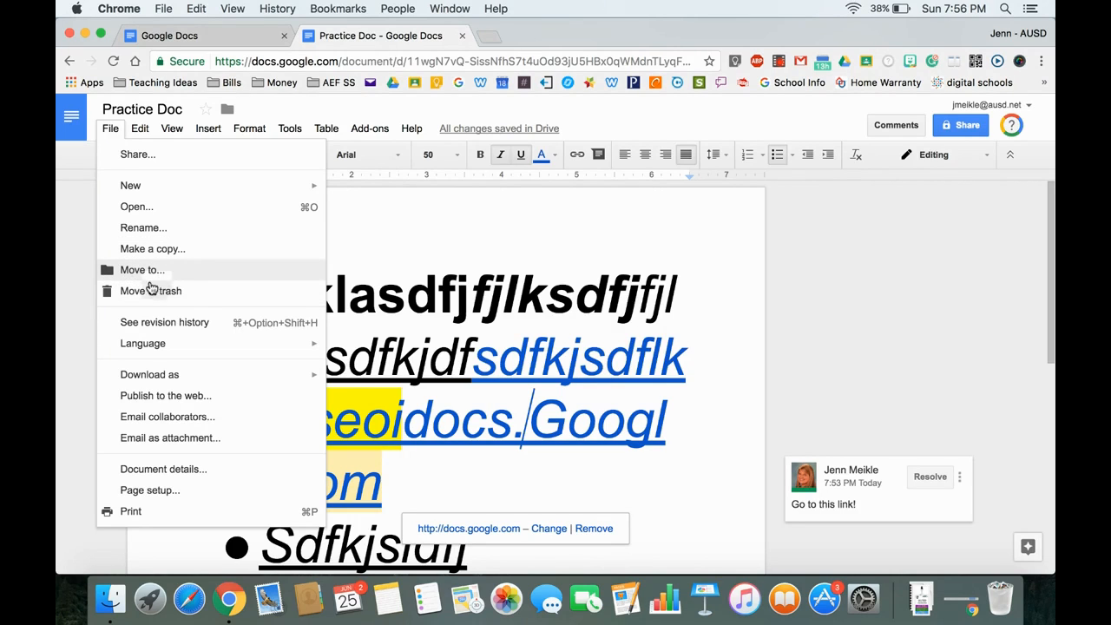
left_click(191, 323)
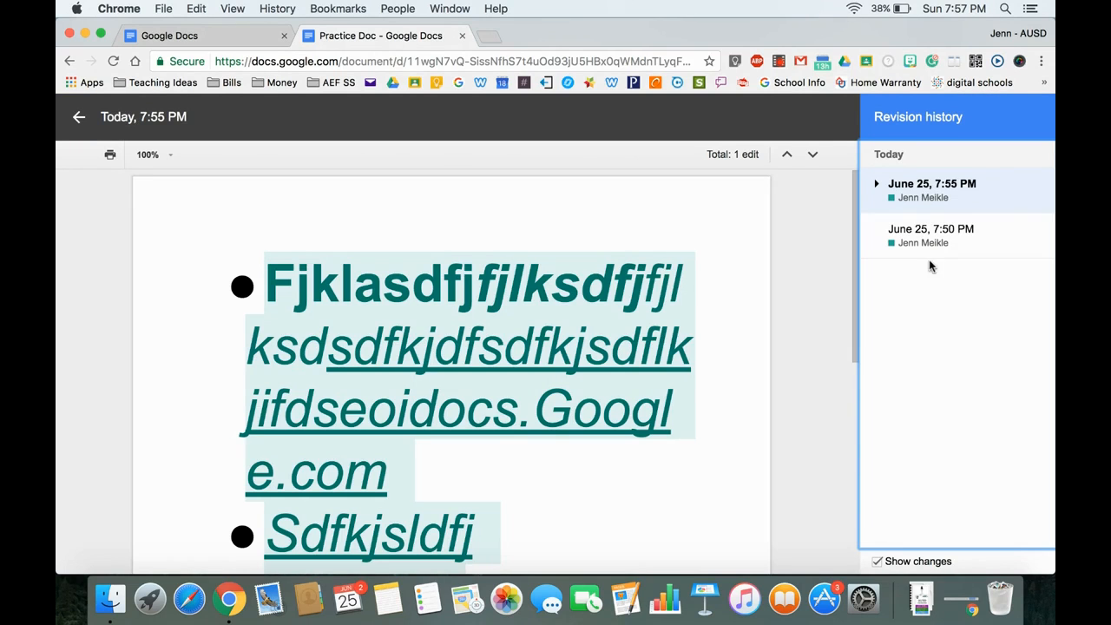
left_click(878, 184)
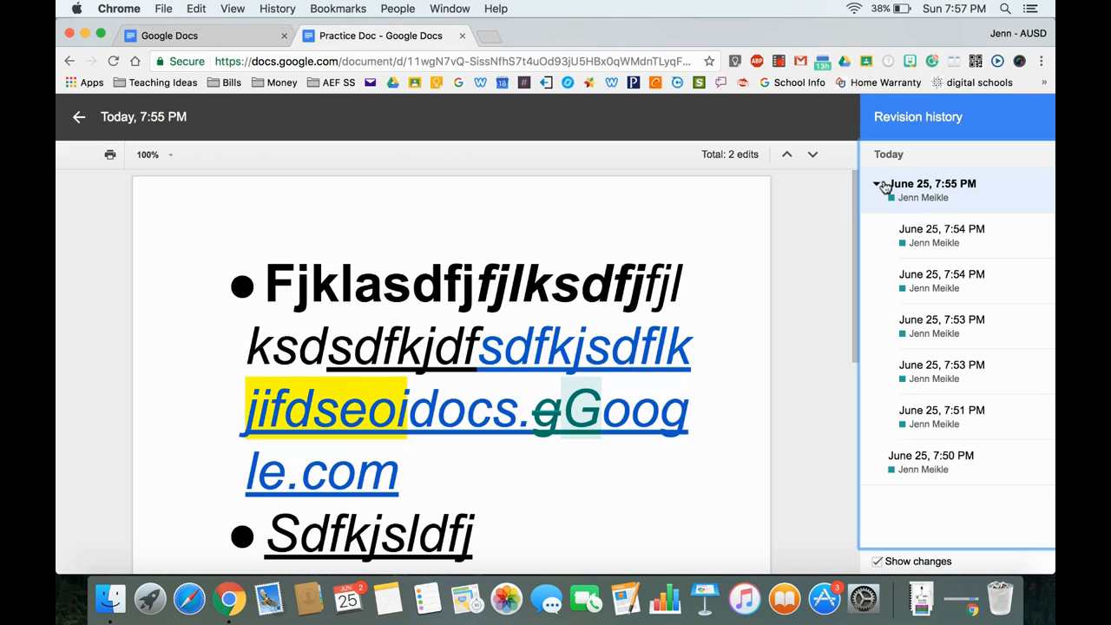
left_click(922, 243)
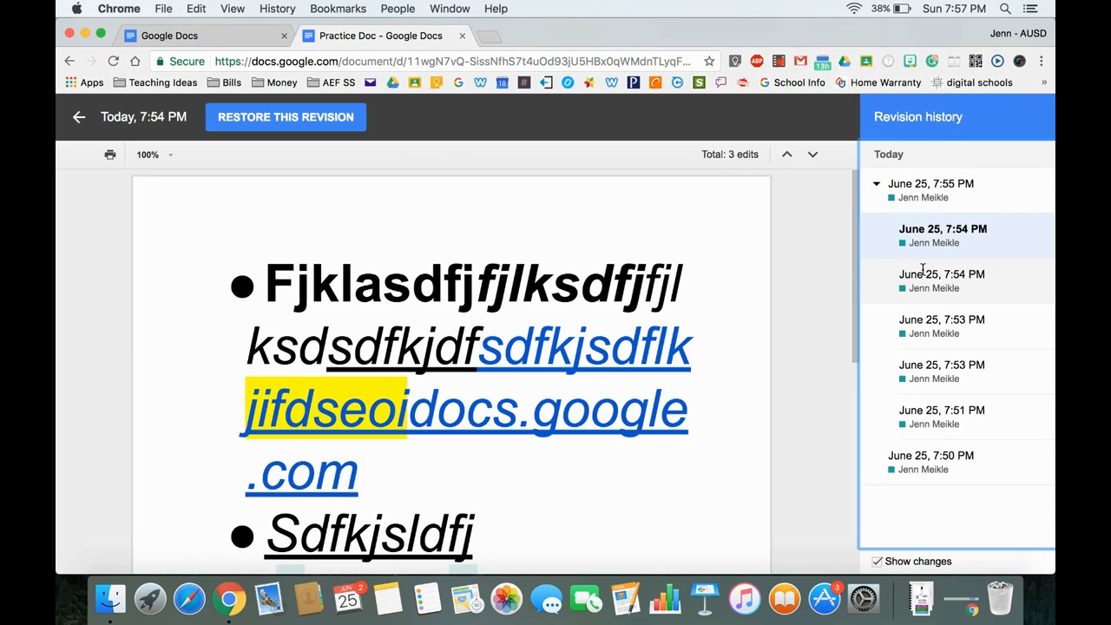
left_click(923, 272)
left_click(930, 325)
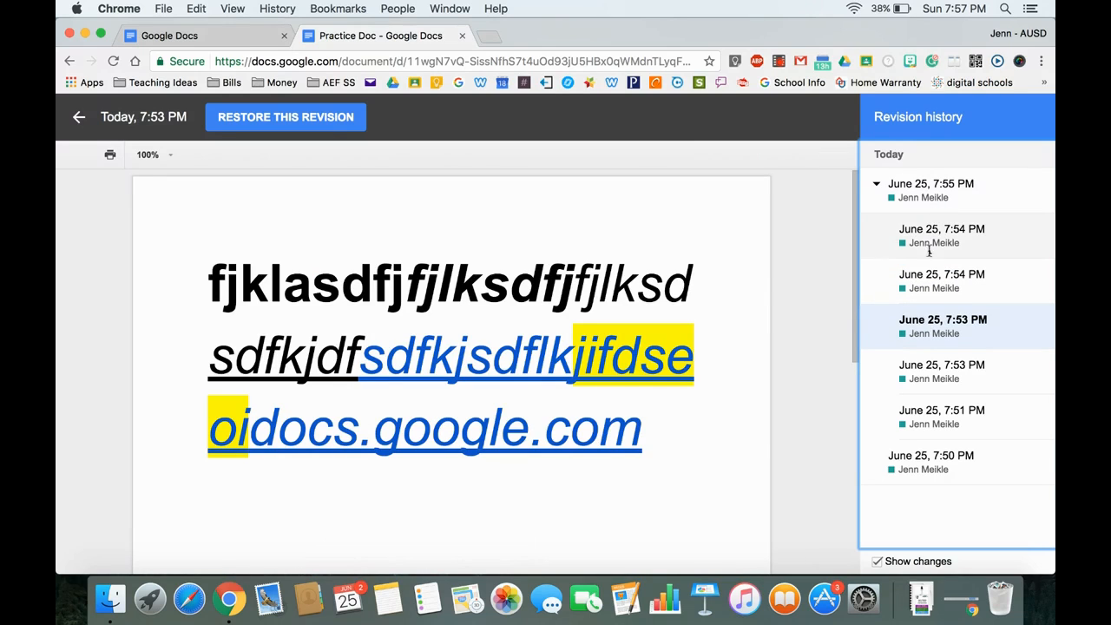
scroll(582, 460, "down", 3)
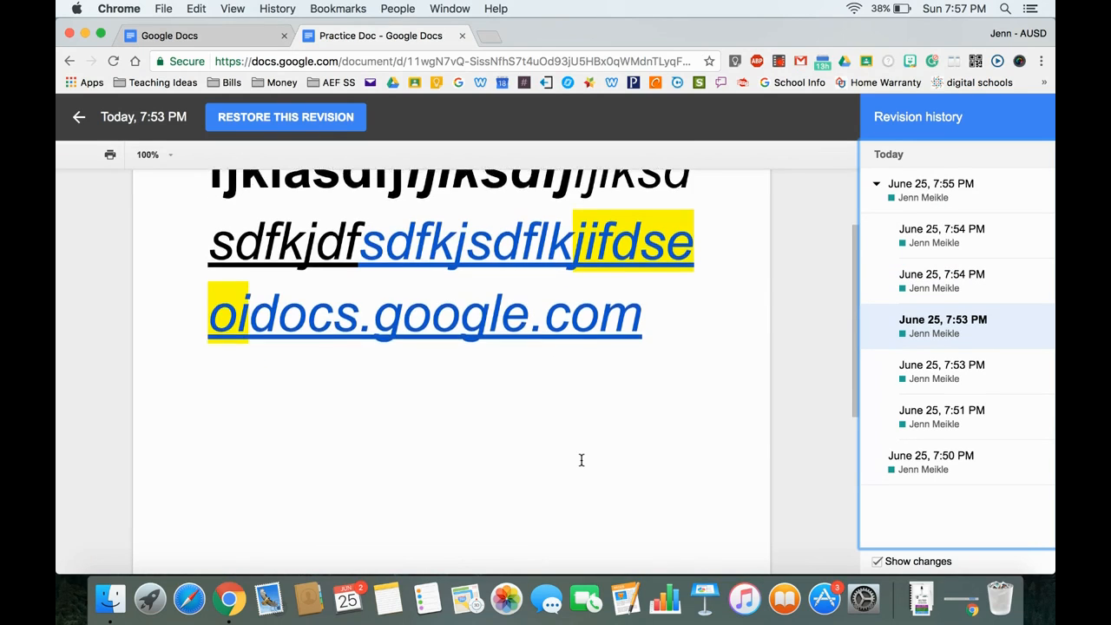
scroll(582, 460, "up", 3)
left_click(939, 181)
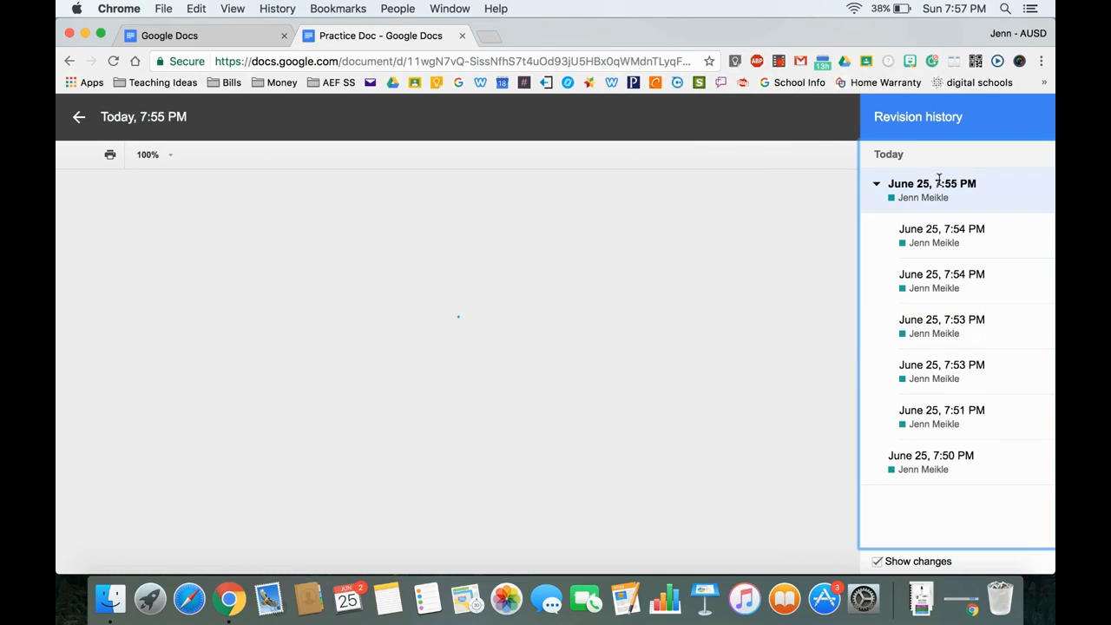
Restore the document to the more recent of the two June 25, 7:53 PM revisions.
left_click(945, 327)
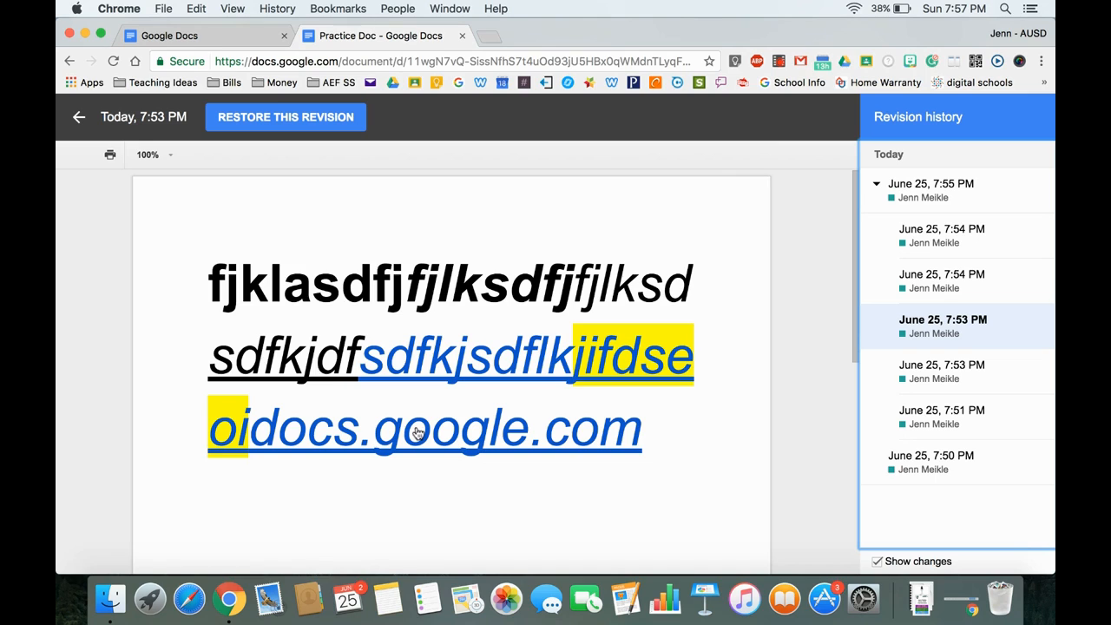
left_click(316, 119)
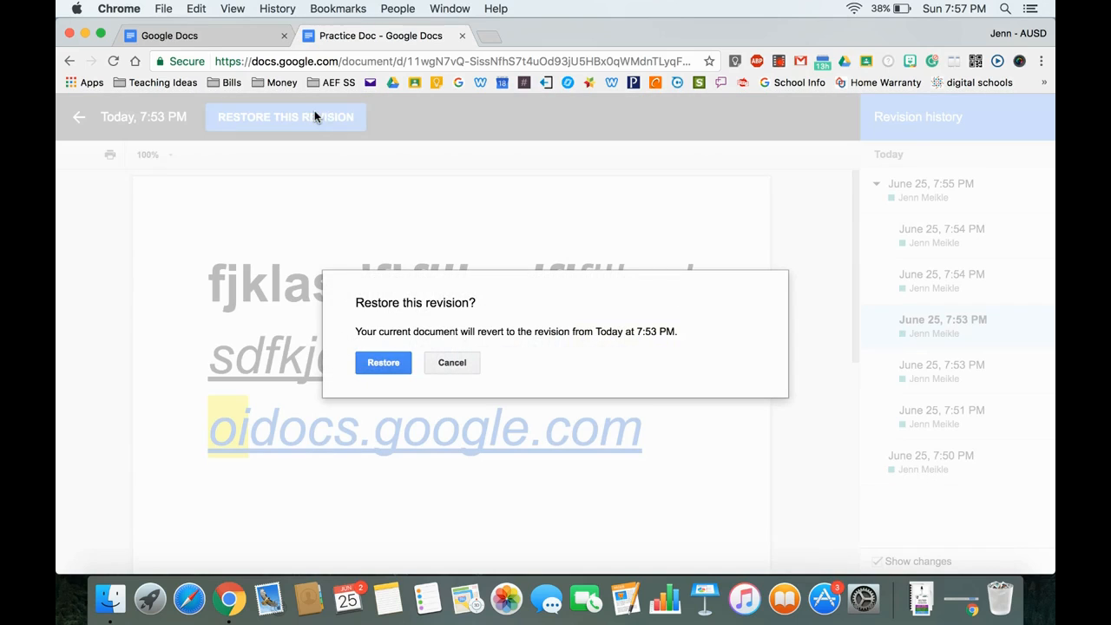
left_click(391, 364)
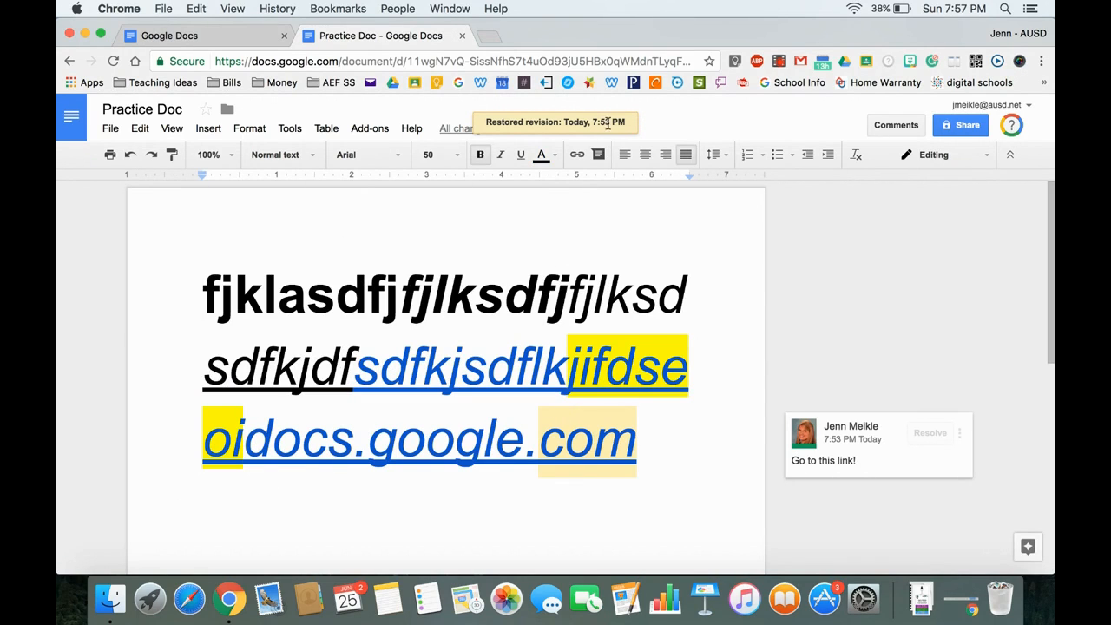
Set the document language to Čeština.
left_click(110, 131)
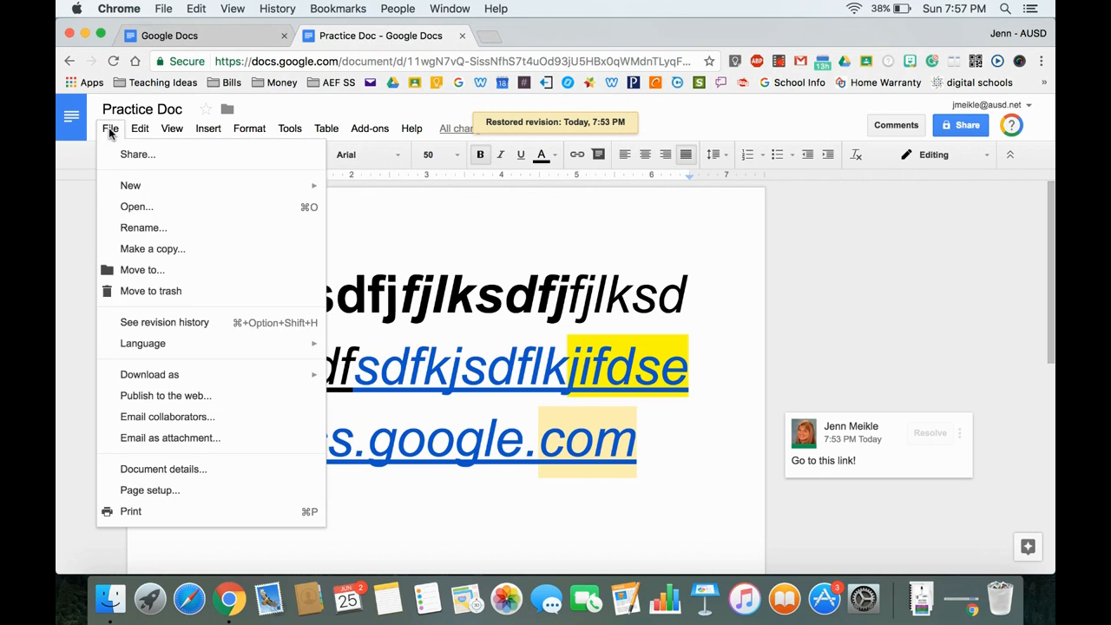
mouse_move(191, 347)
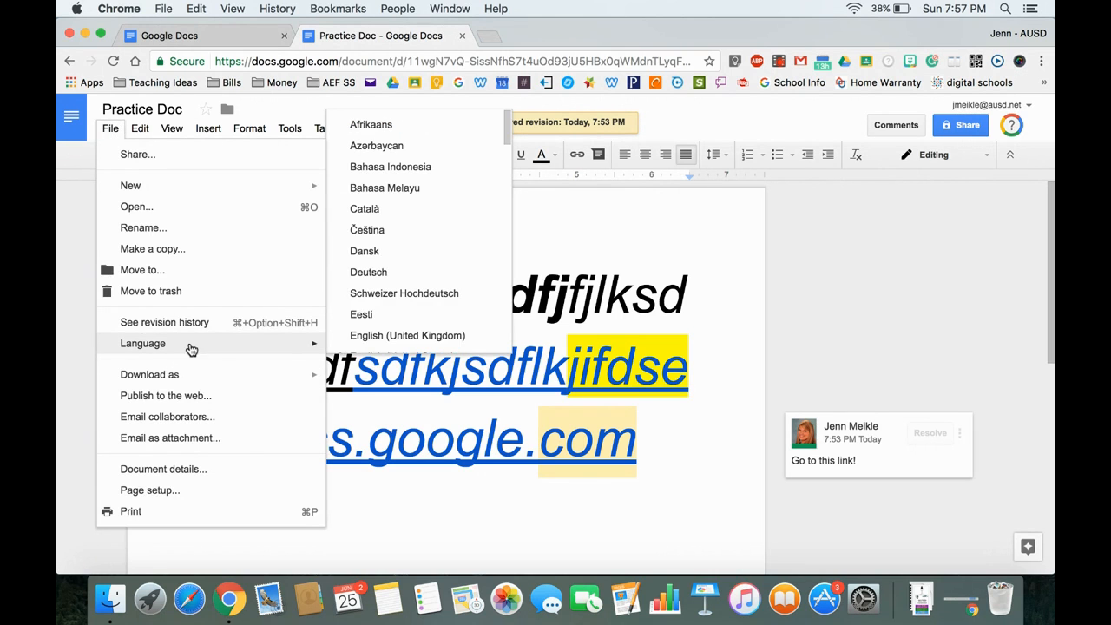
left_click(403, 229)
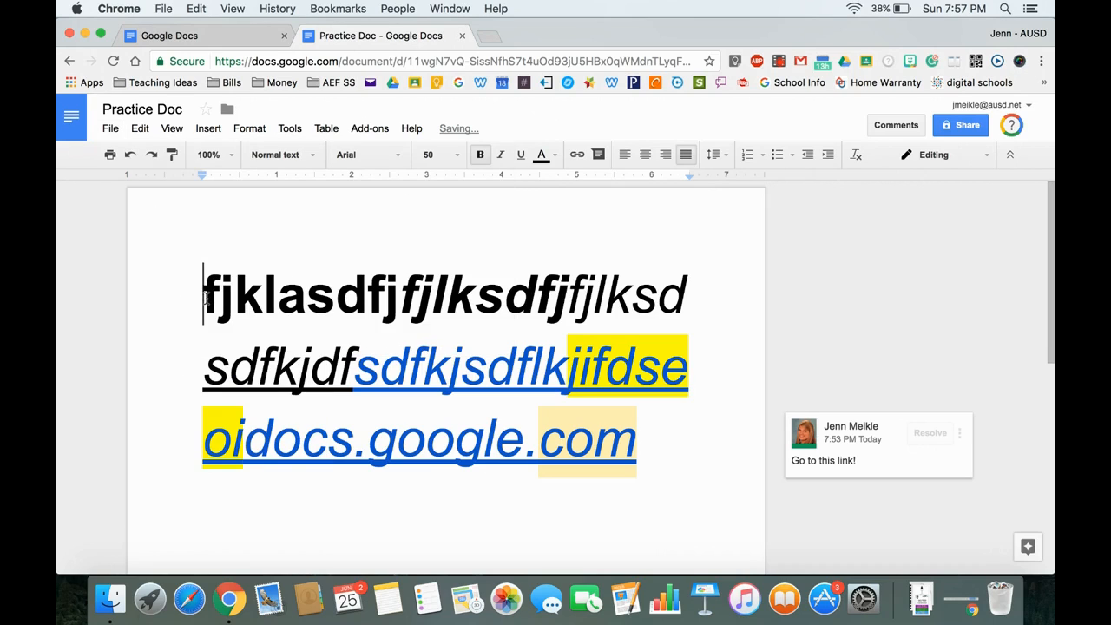
Replace all of the document's text with "Hello!".
right_click(205, 295)
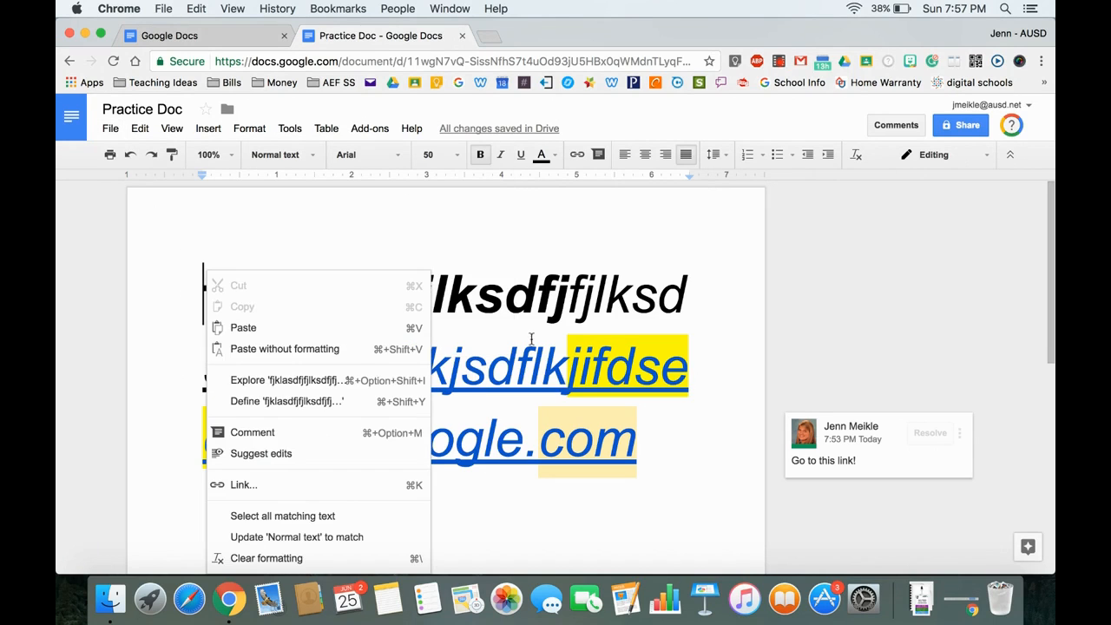
left_click(548, 297)
left_click_drag(205, 291, 646, 455)
key("BackSpace")
type("Hello")
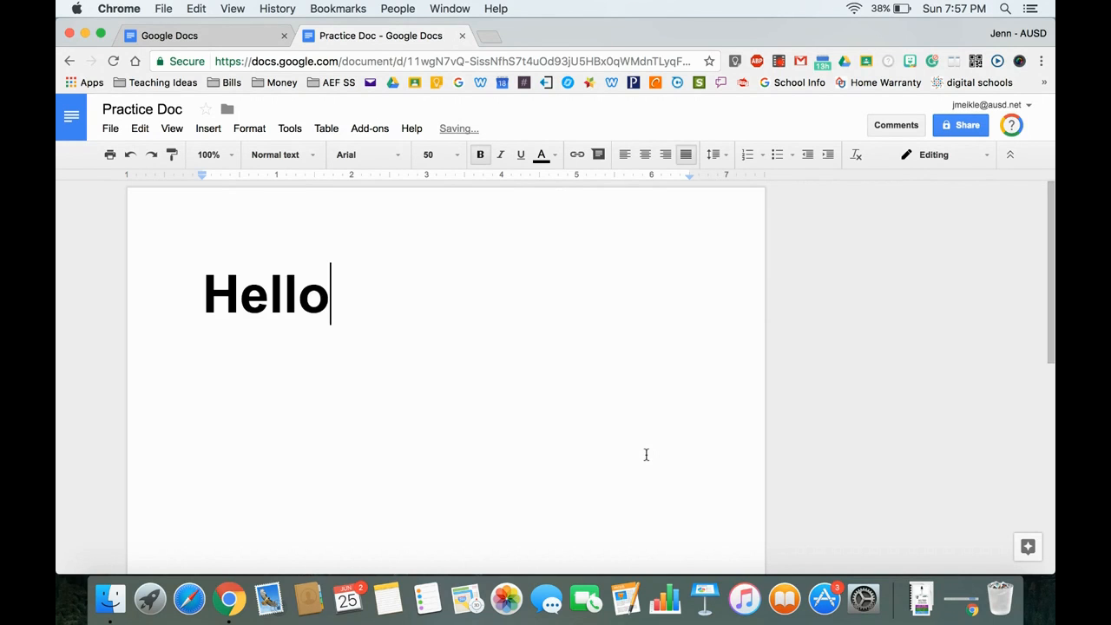
type("!")
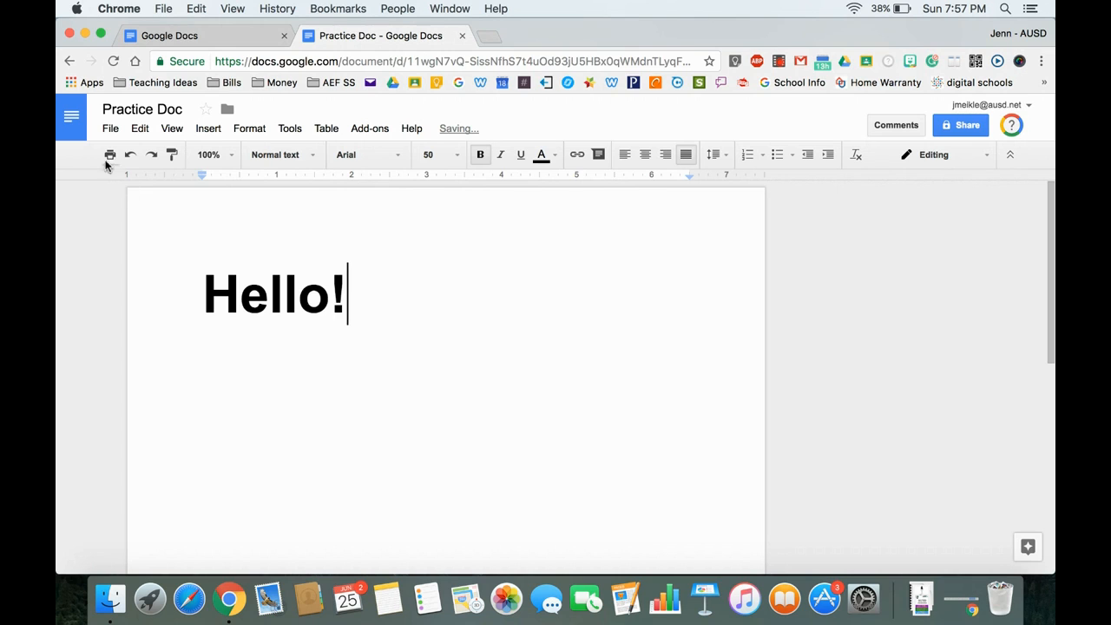
Set the document language to Dansk, and with "Hello!" selected change it to Bahasa Indonesia.
left_click(119, 129)
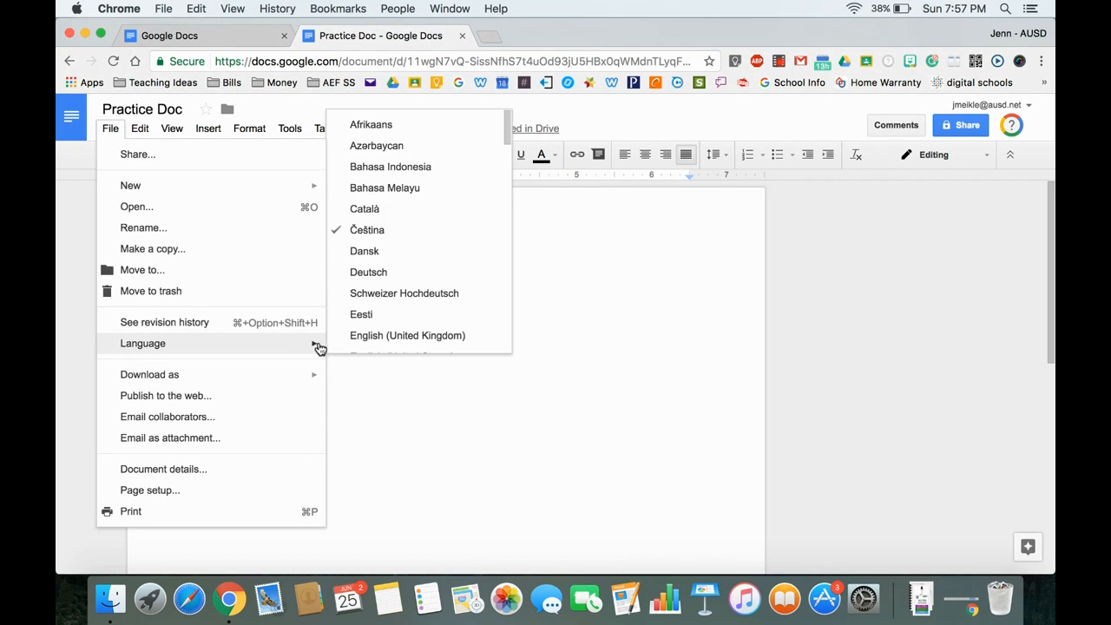
left_click(382, 253)
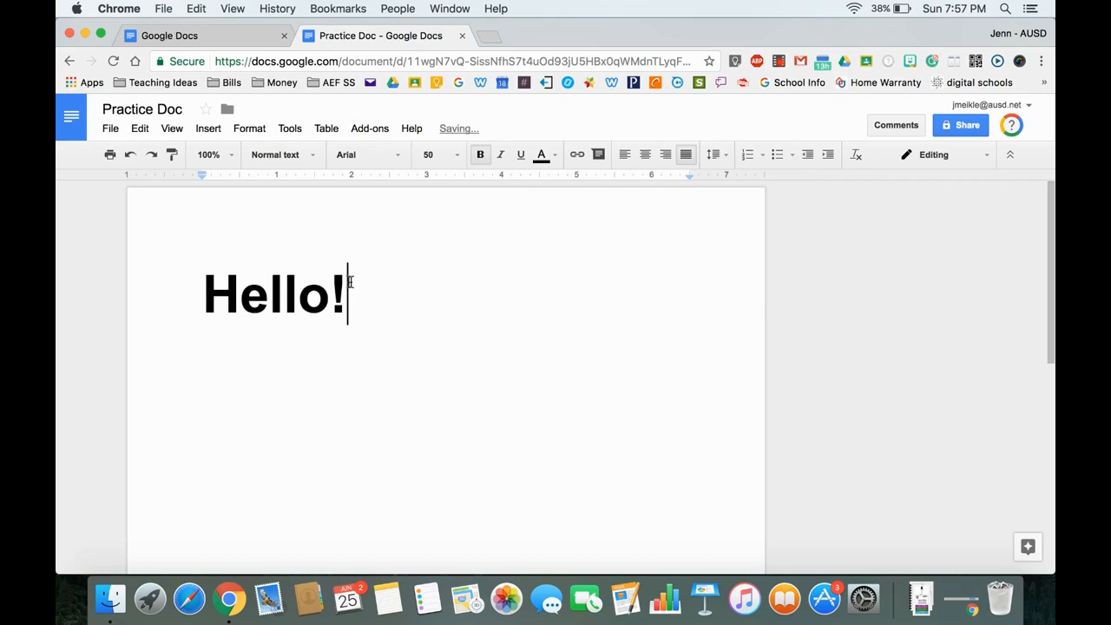
left_click_drag(350, 282, 184, 284)
left_click(111, 128)
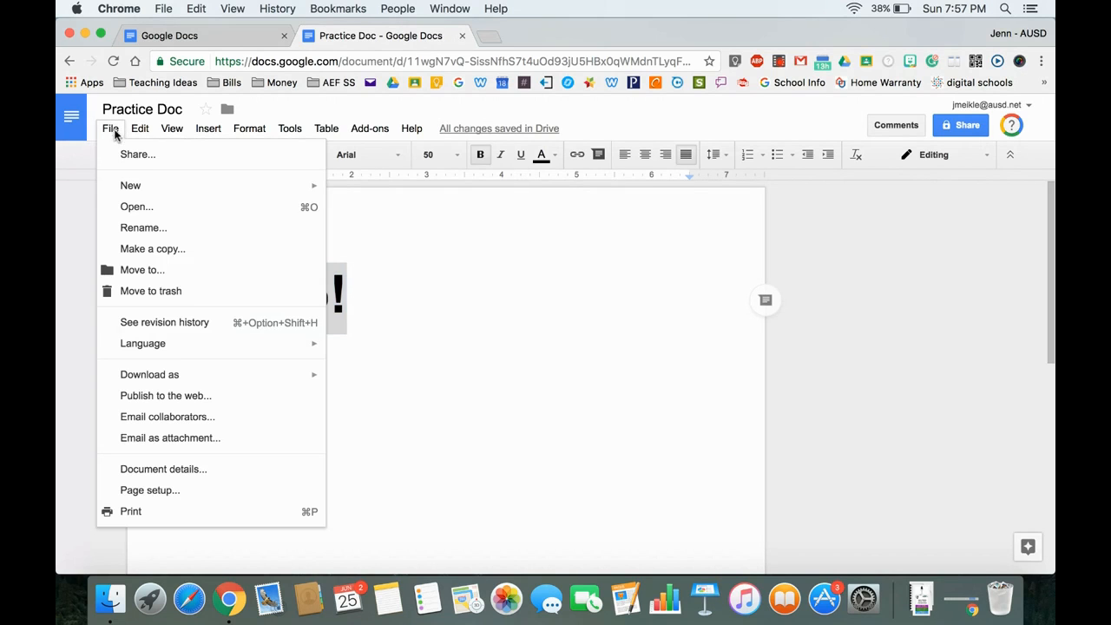
mouse_move(174, 352)
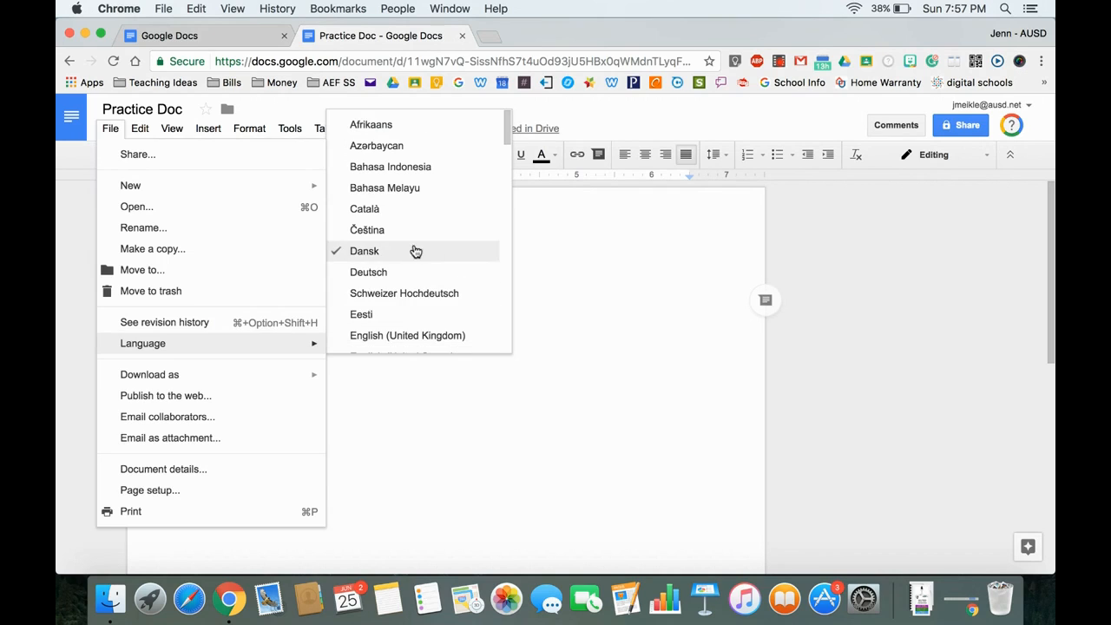
left_click(392, 172)
Start a new line after "Hello!" and set the document language to English (United Kingdom).
left_click(365, 278)
key("Return")
left_click(110, 128)
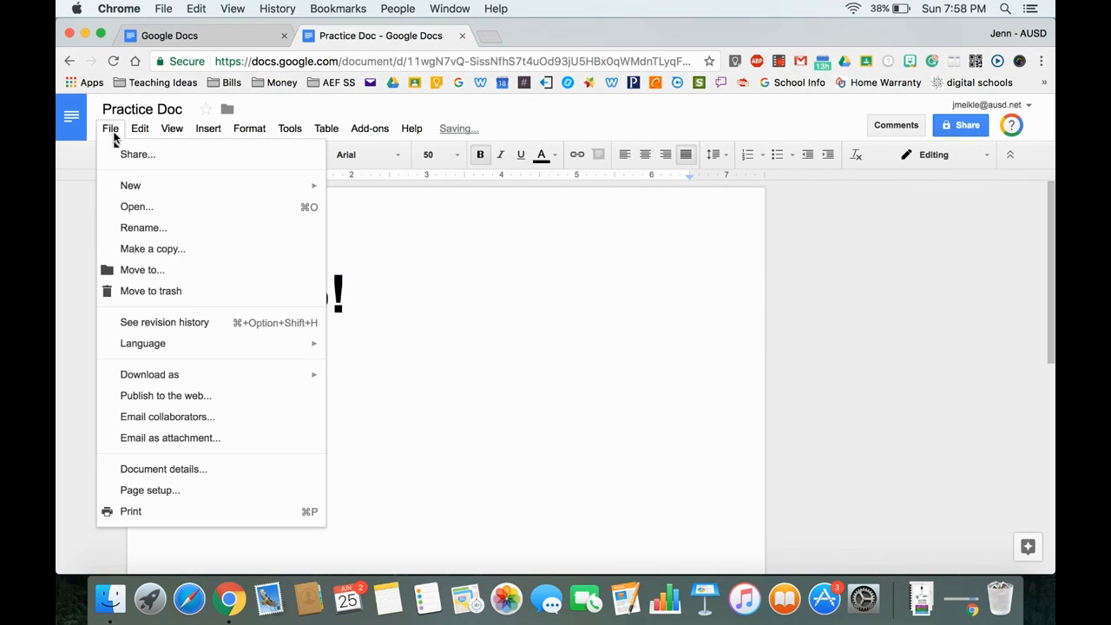
mouse_move(260, 346)
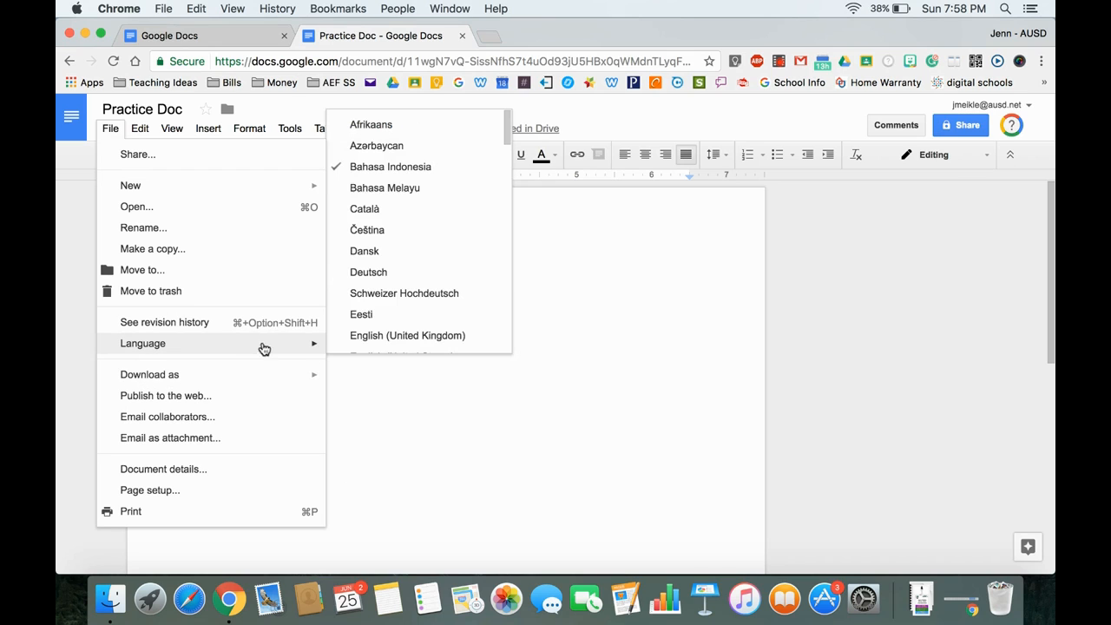
left_click(421, 341)
Write "How are you?" on the line below "Hello!".
type("de")
key("BackSpace")
key("BackSpace")
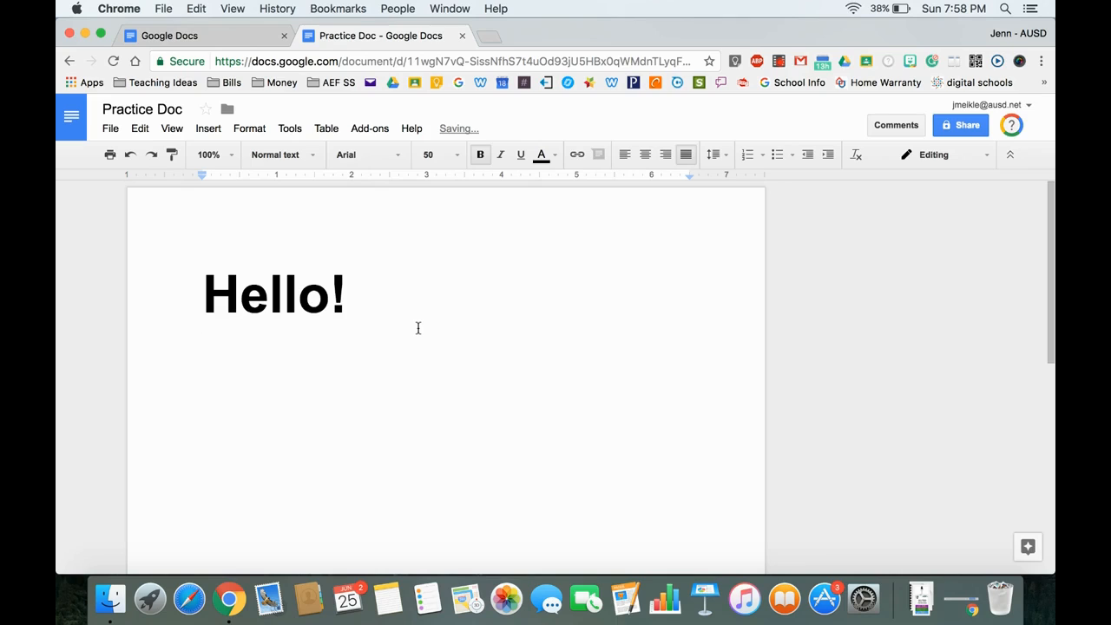
type("How are you")
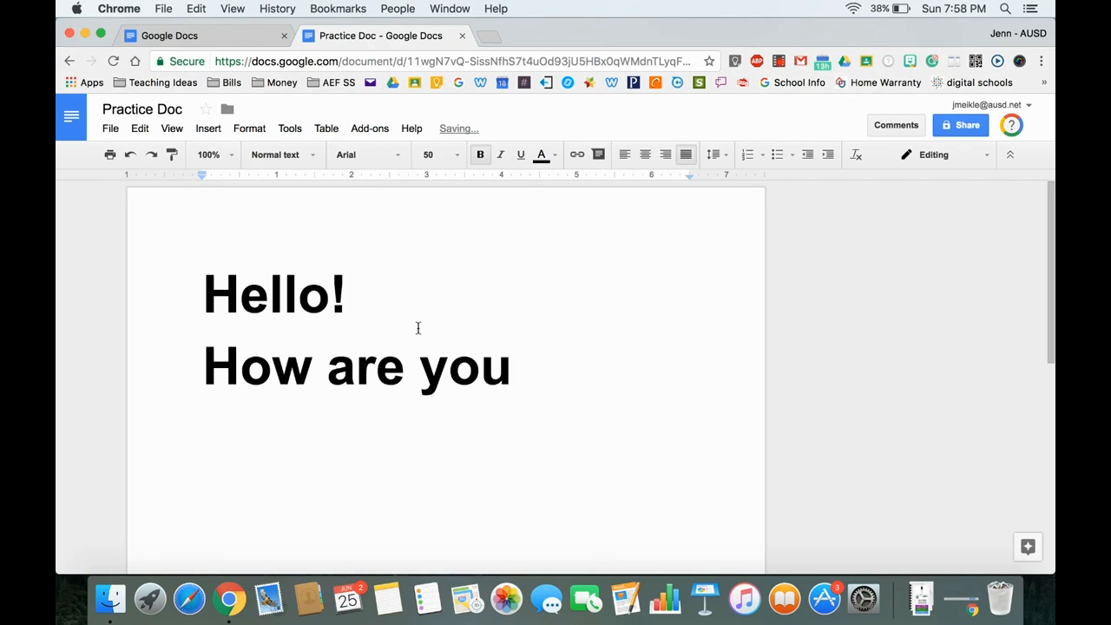
type("?")
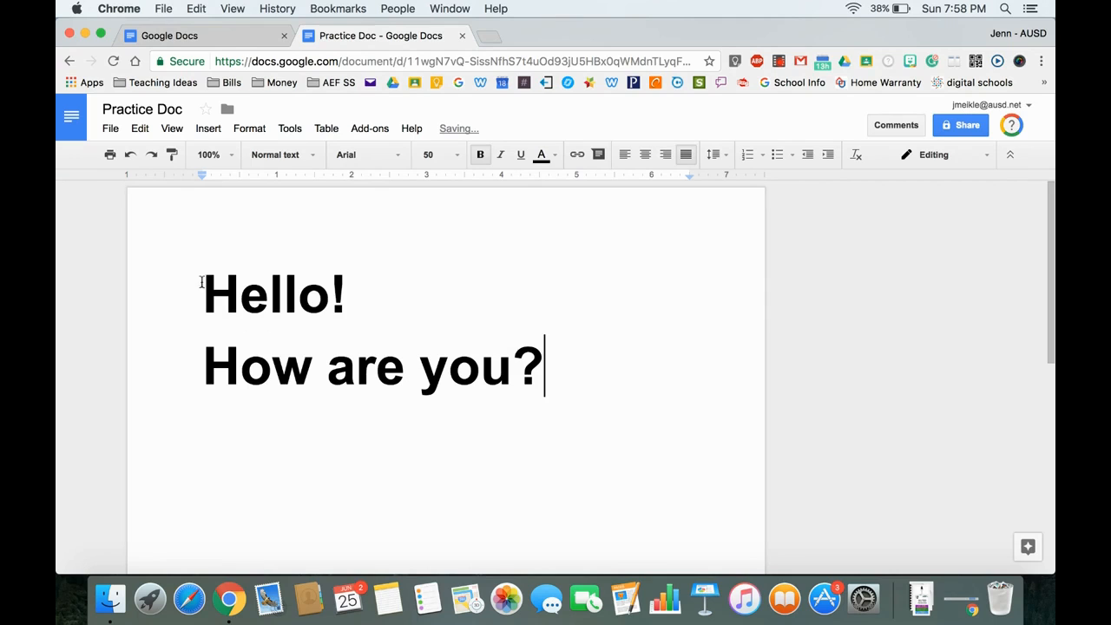
Set up the page in landscape orientation with Letter (8.5" x 11") paper, 1-inch margins and a light blue page color.
left_click(110, 129)
mouse_move(224, 344)
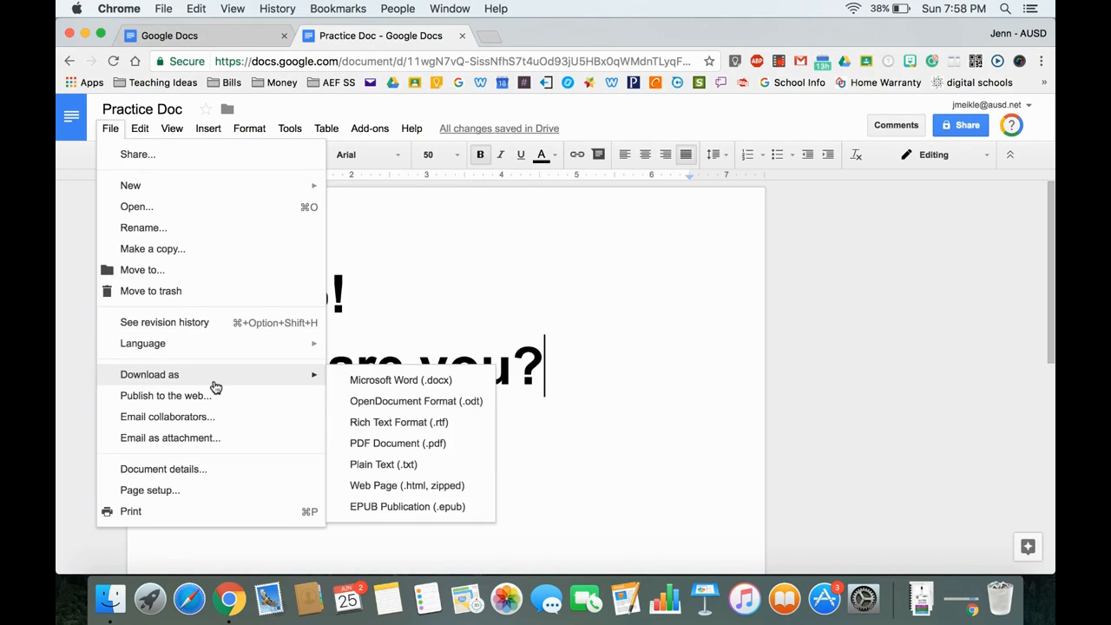
mouse_move(316, 375)
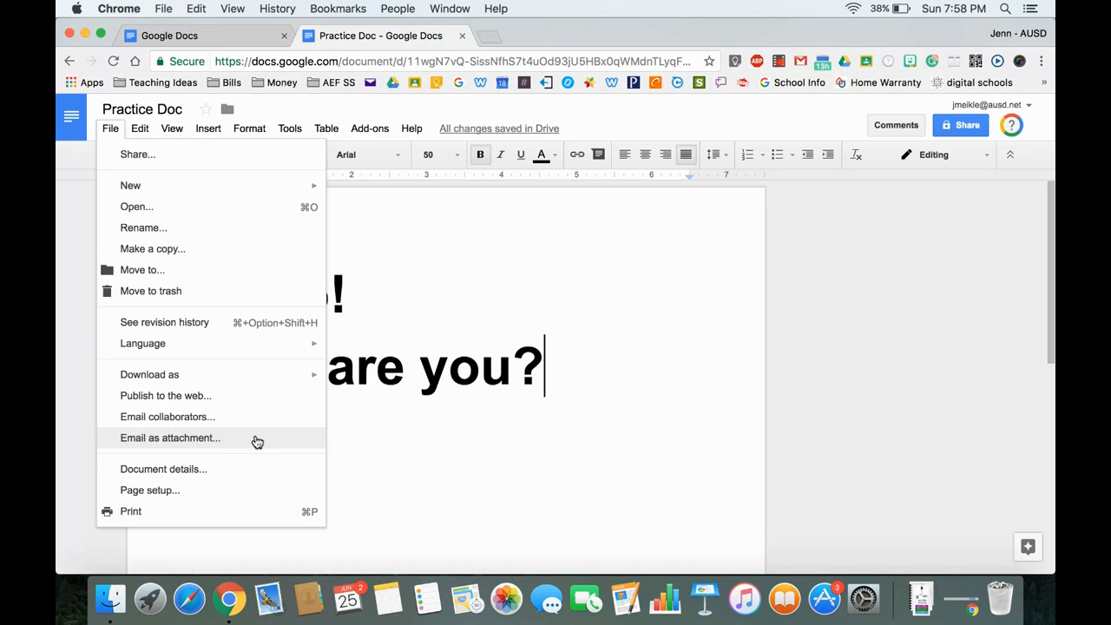
left_click(165, 492)
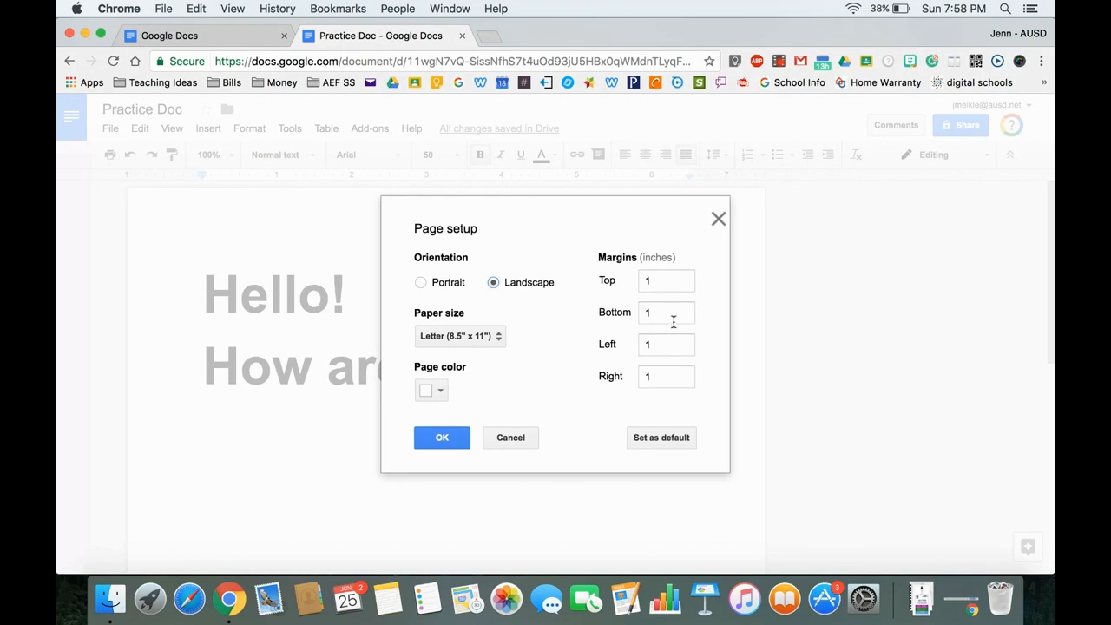
left_click(499, 339)
left_click(402, 352)
left_click(440, 393)
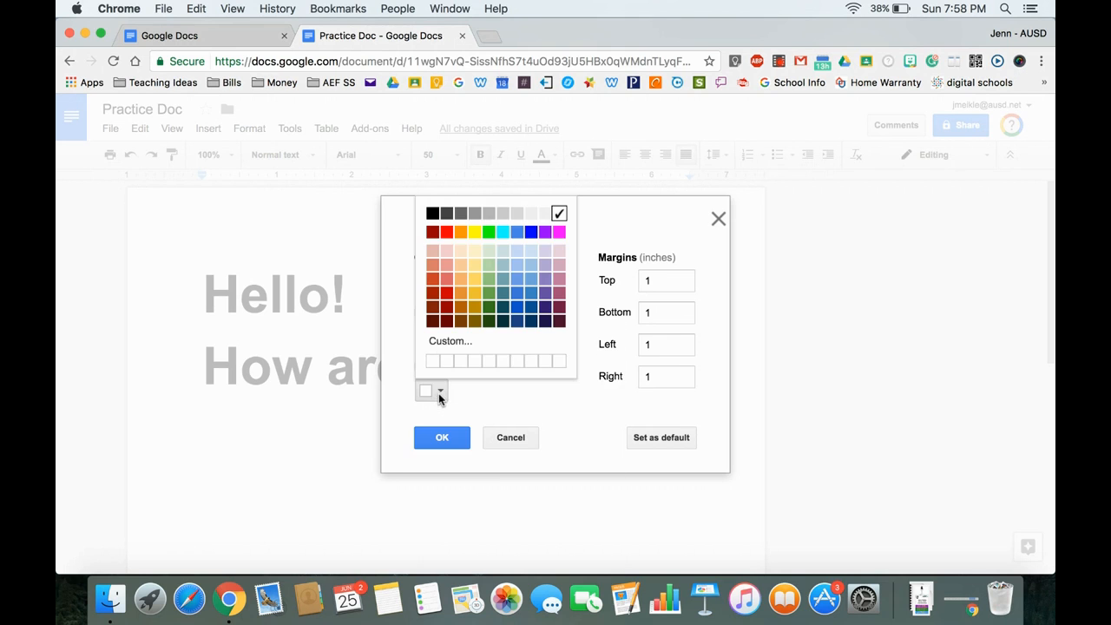
left_click(525, 287)
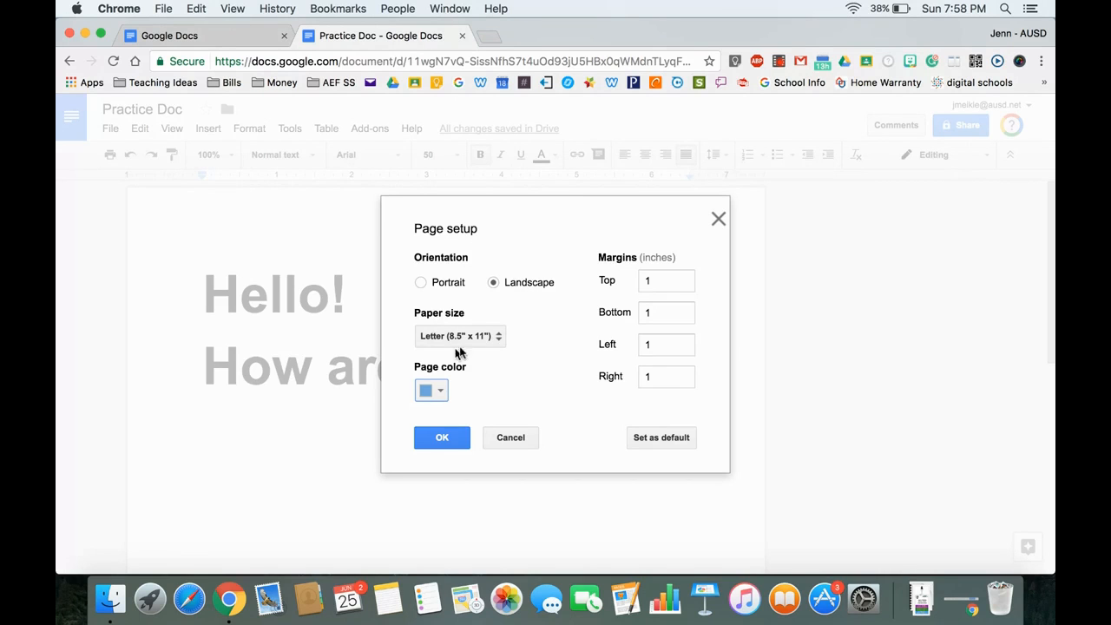
left_click(442, 442)
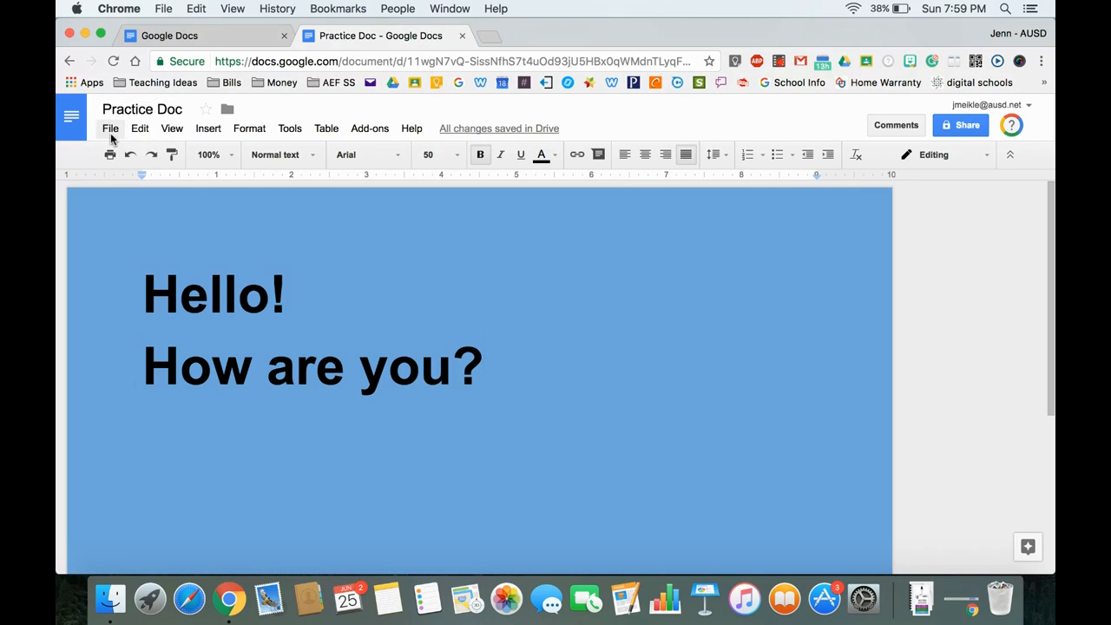
left_click(148, 140)
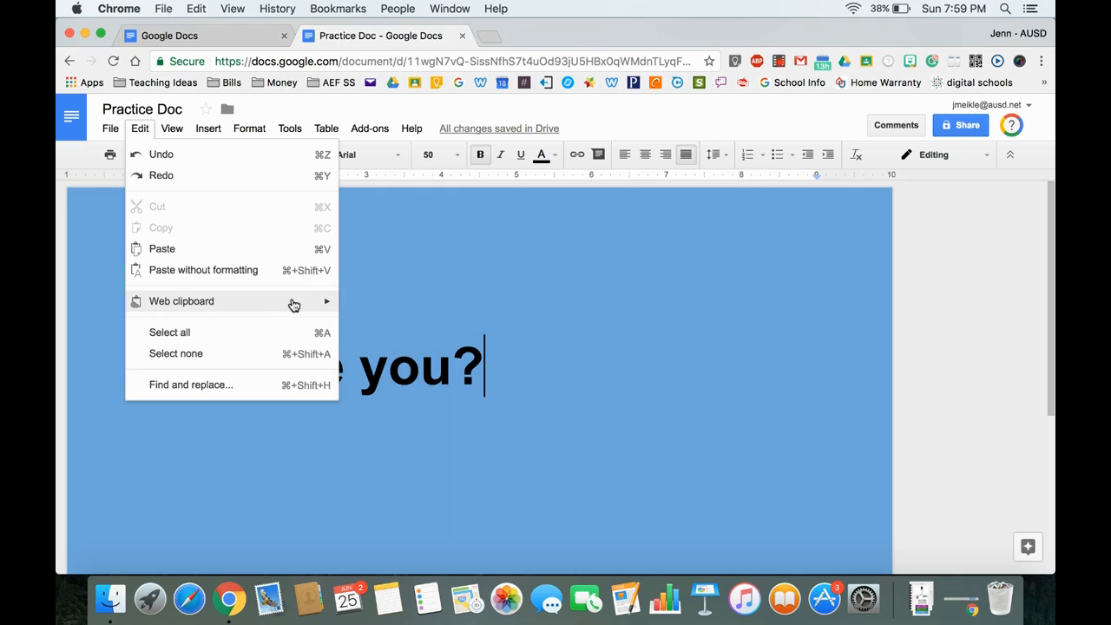
mouse_move(294, 304)
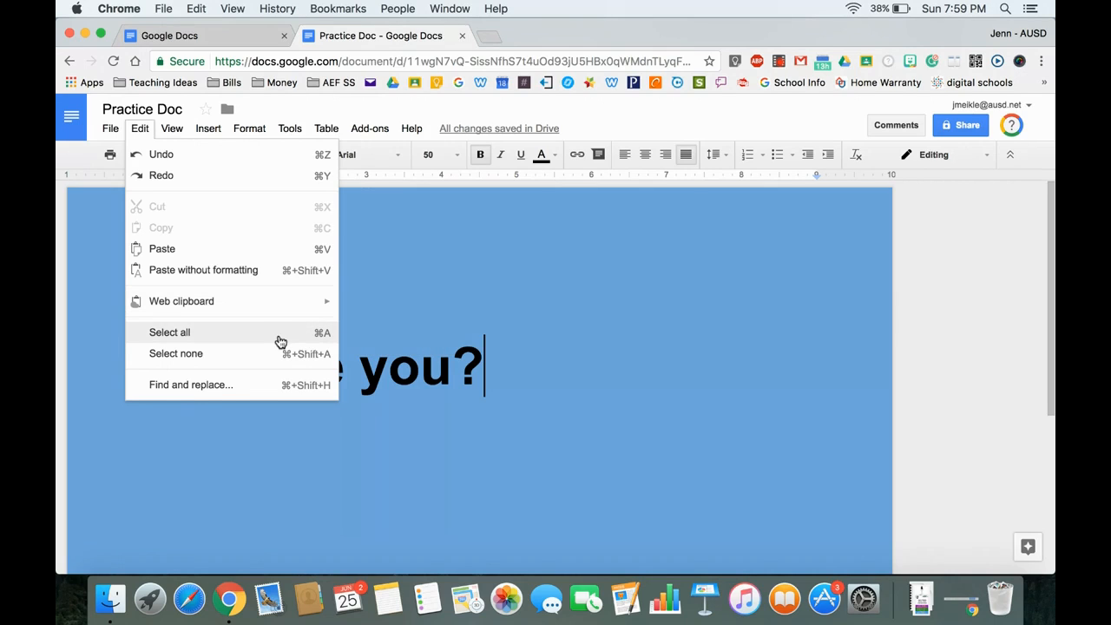
Select all of the document's text and clear the selection.
left_click(281, 335)
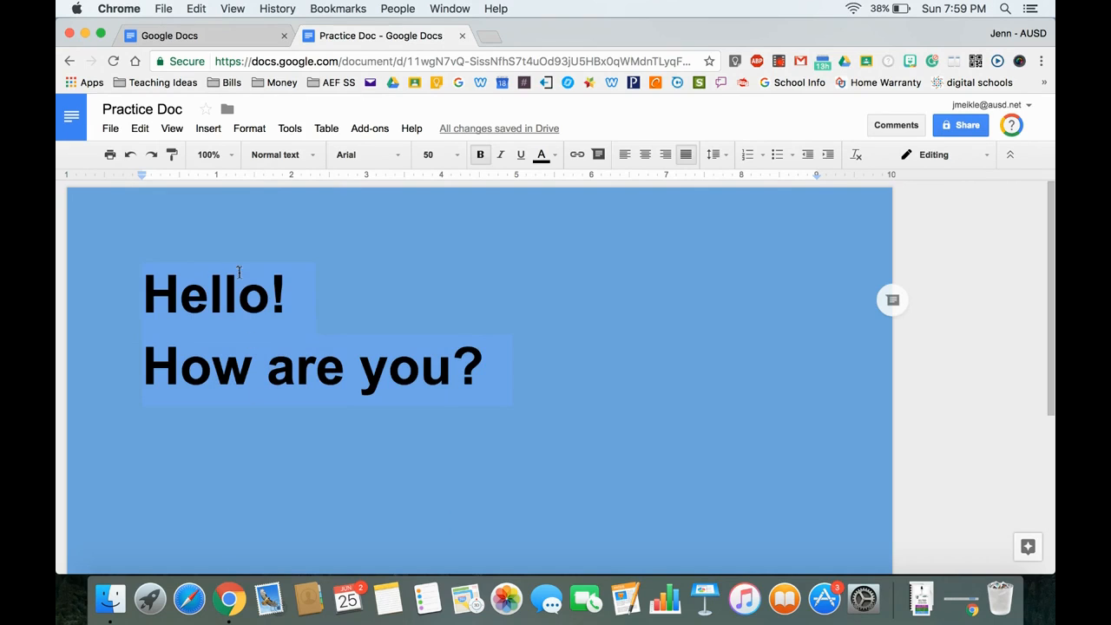
left_click(139, 129)
left_click(182, 352)
Find "hello" and replace all occurrences with "hi" in the document.
left_click(140, 129)
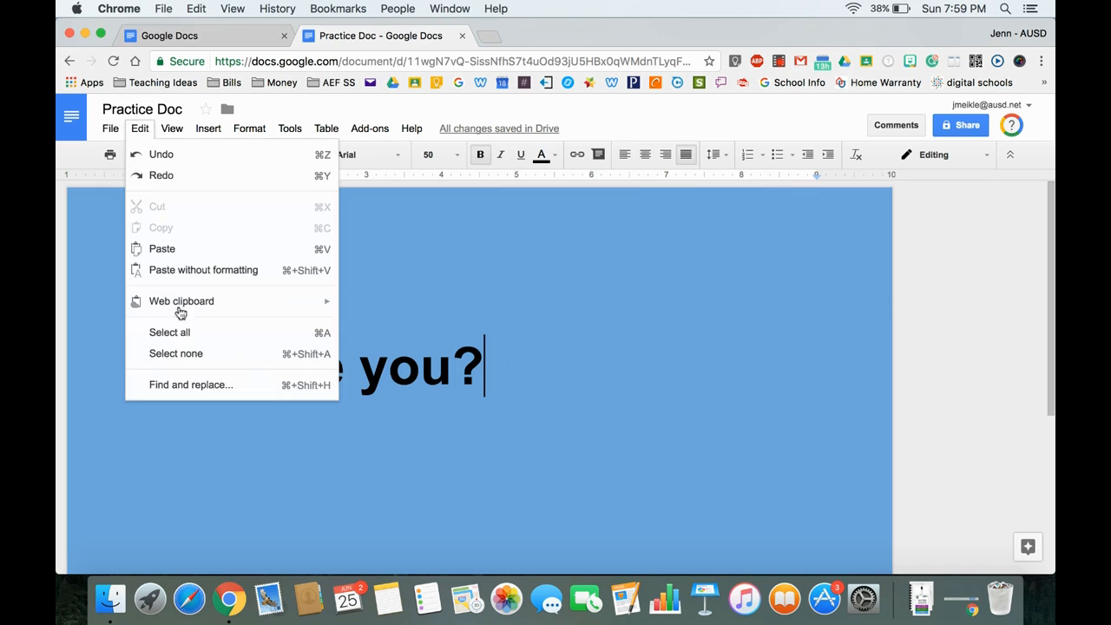
left_click(203, 389)
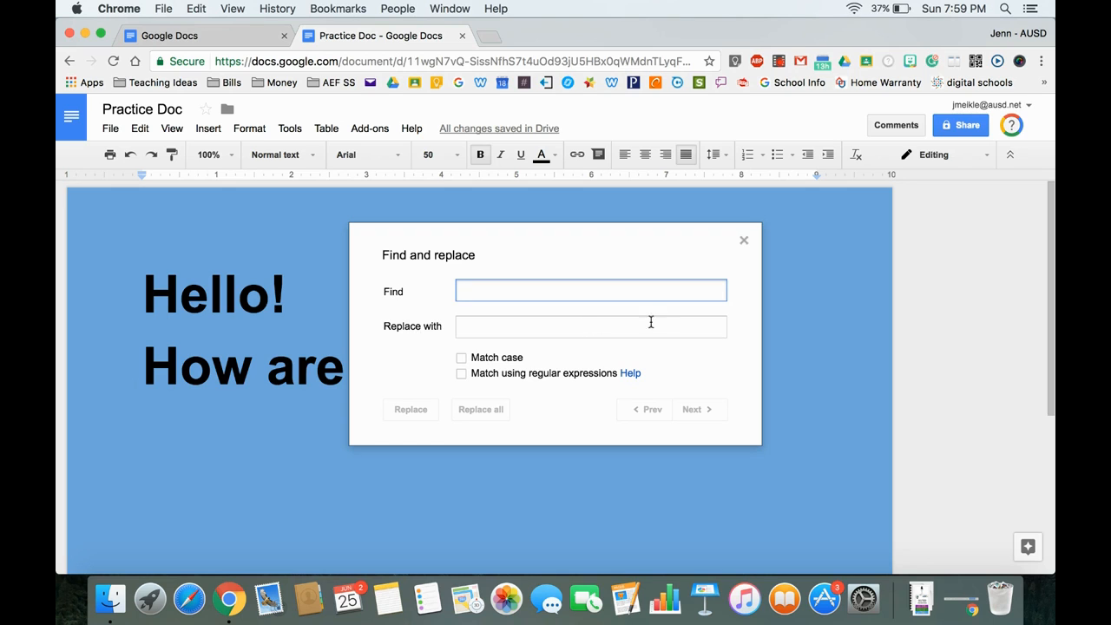
type("hello")
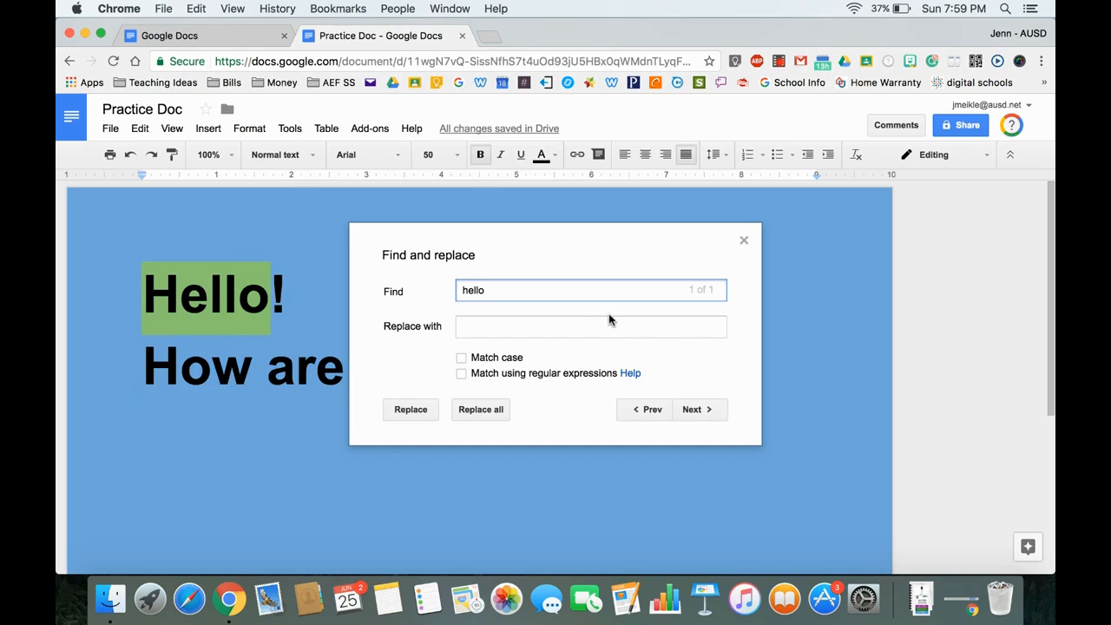
left_click(533, 330)
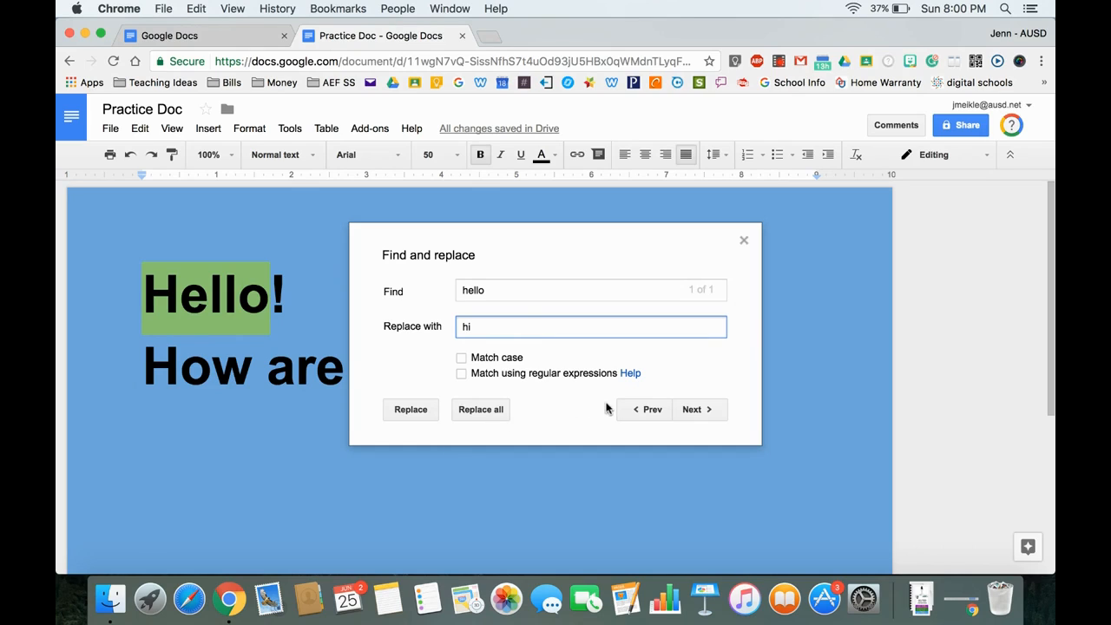
left_click(496, 411)
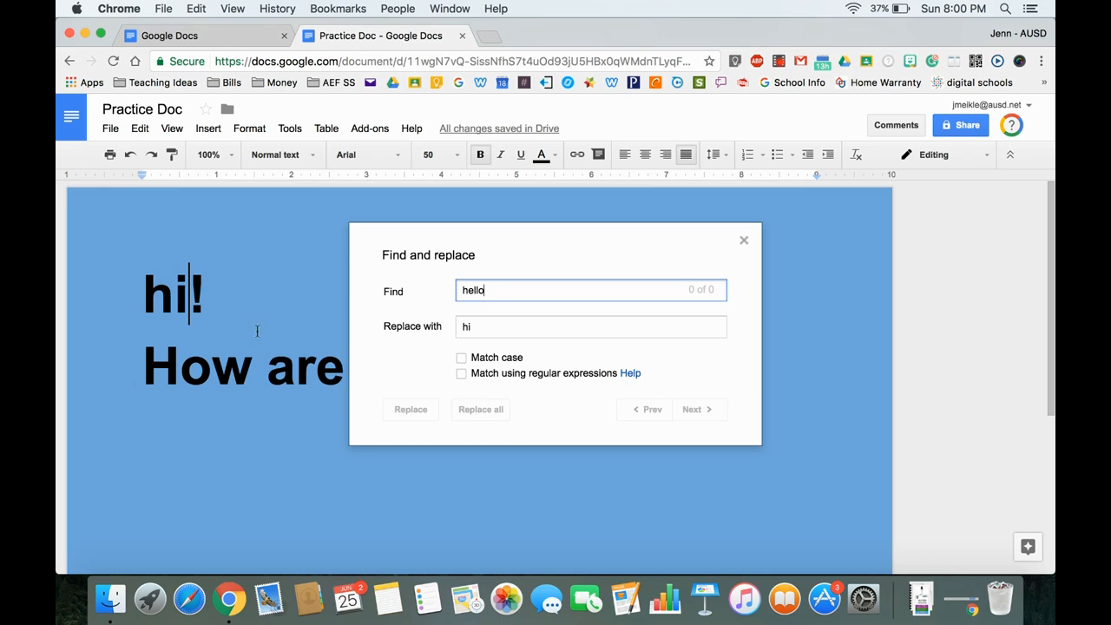
left_click(743, 241)
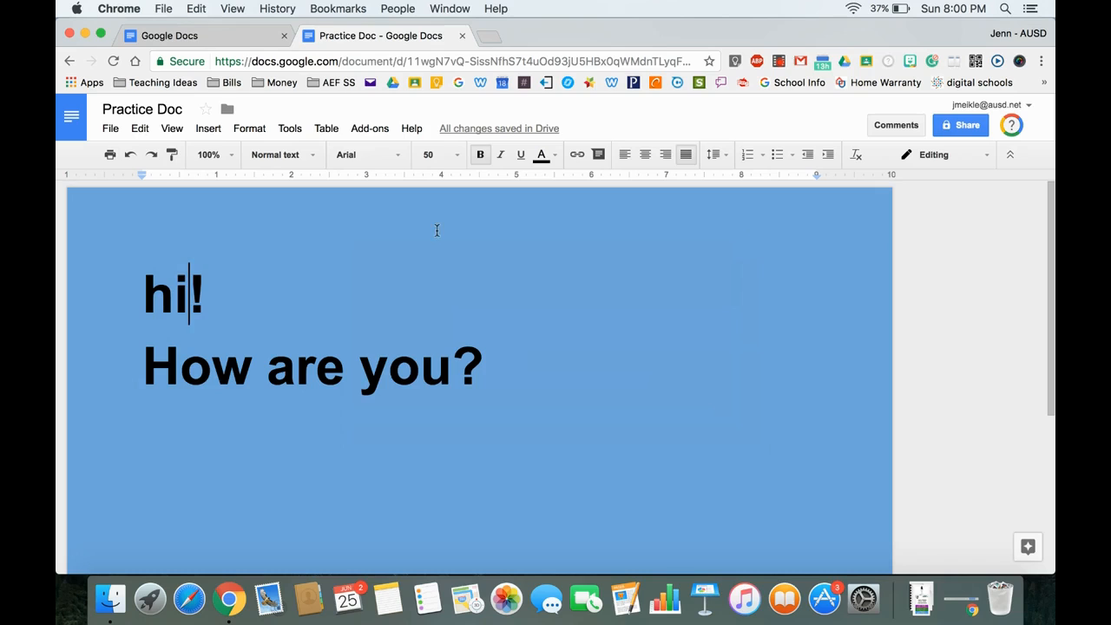
Switch the document view to compact controls and restore the full controls.
left_click(182, 130)
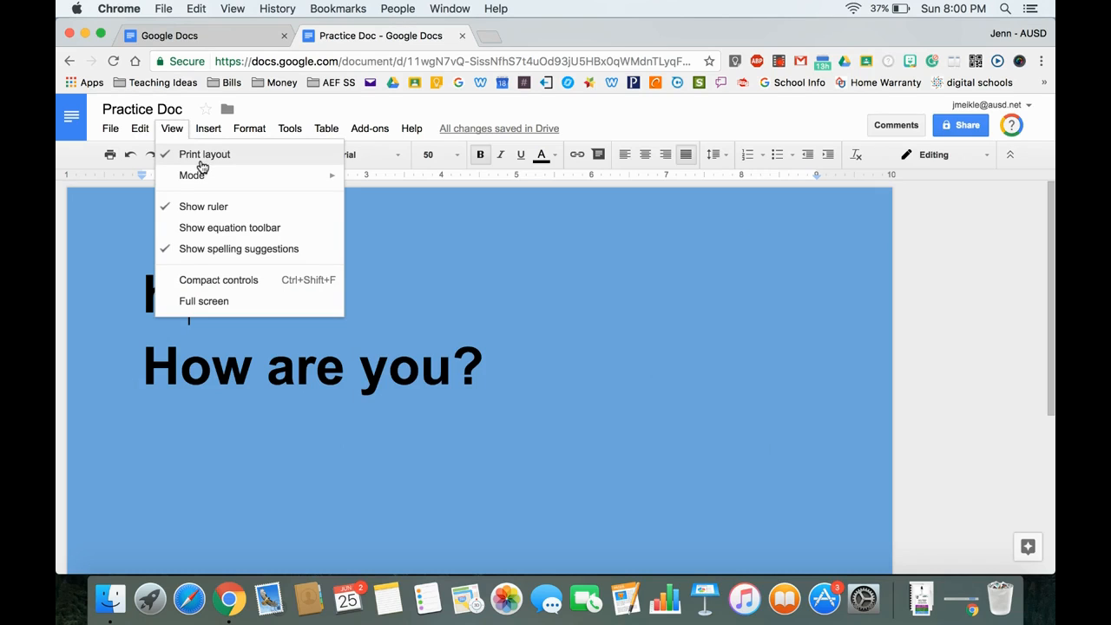
mouse_move(246, 184)
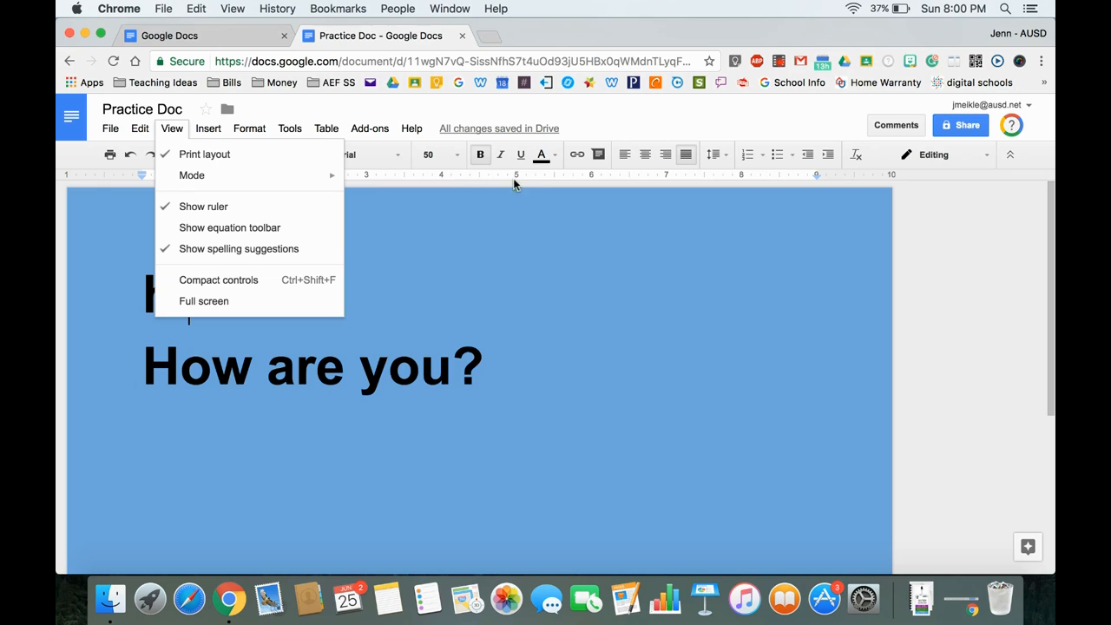
left_click(251, 281)
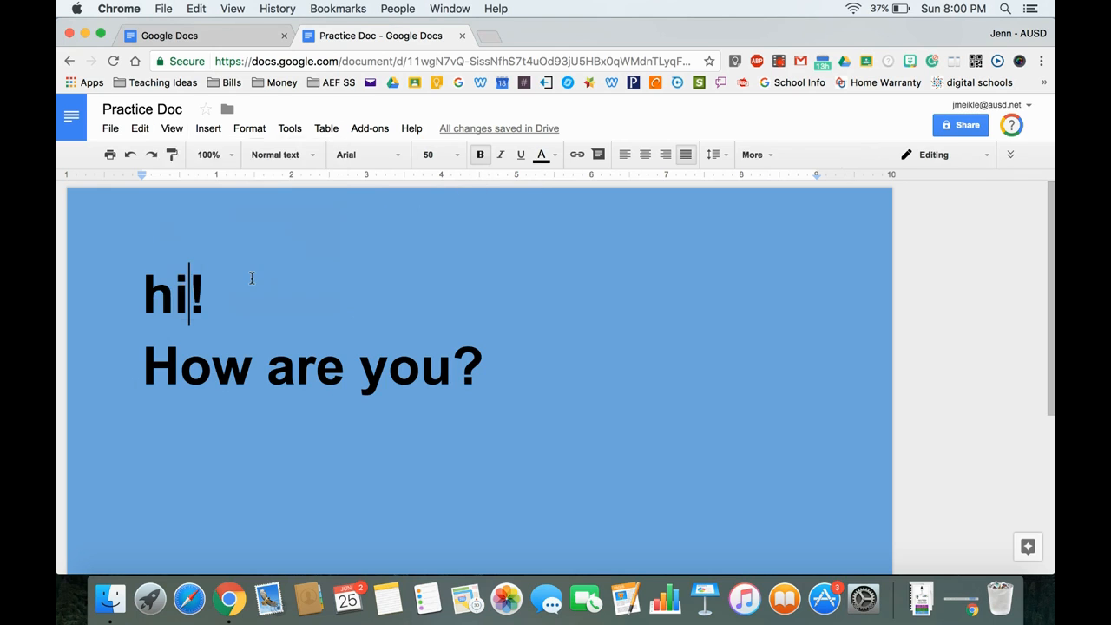
left_click(1011, 107)
left_click(1011, 107)
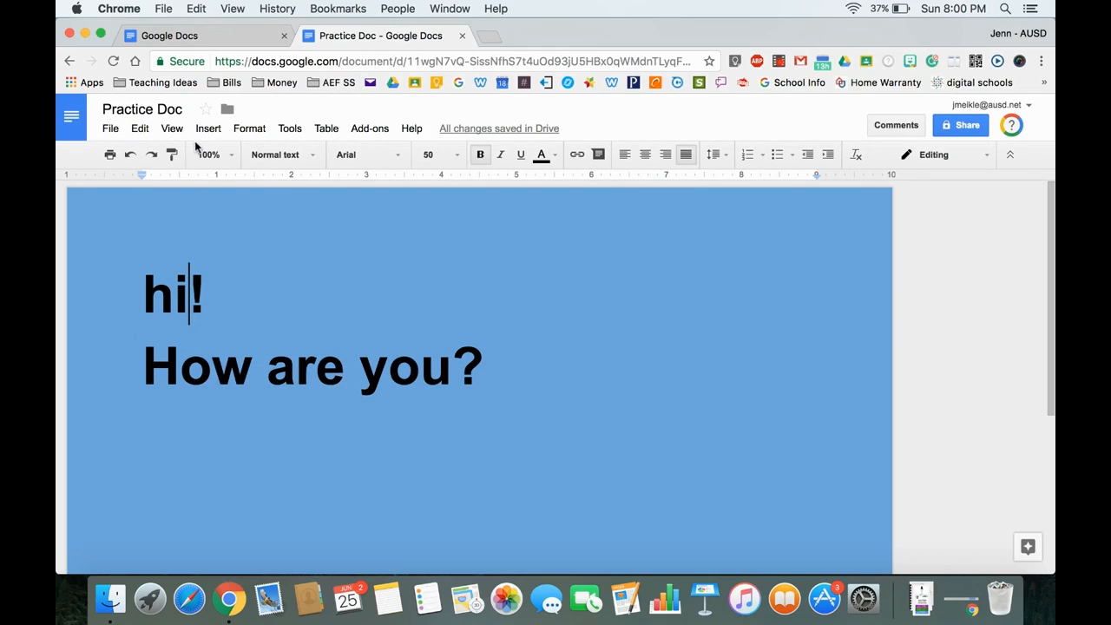
Show the document in full screen with its controls hidden, and exit full screen.
left_click(138, 131)
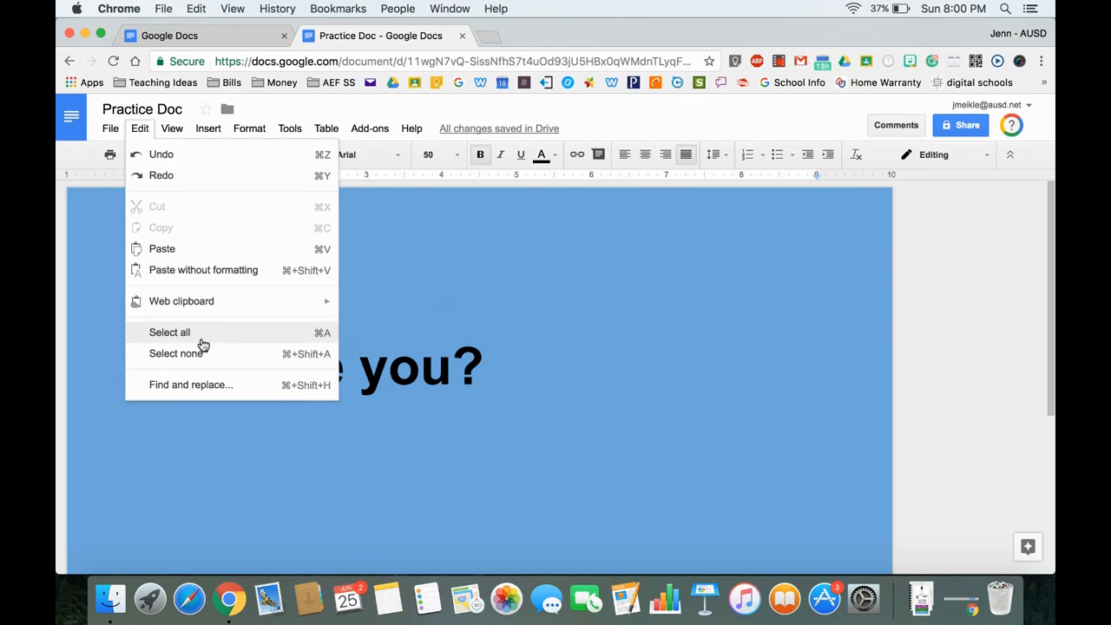
mouse_move(171, 130)
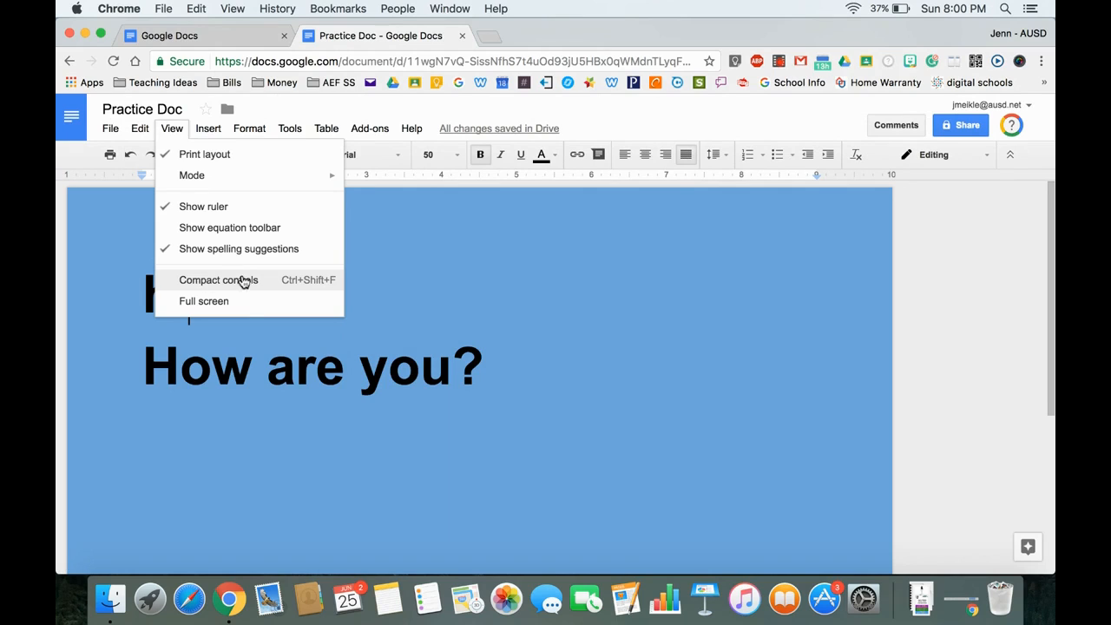
left_click(244, 307)
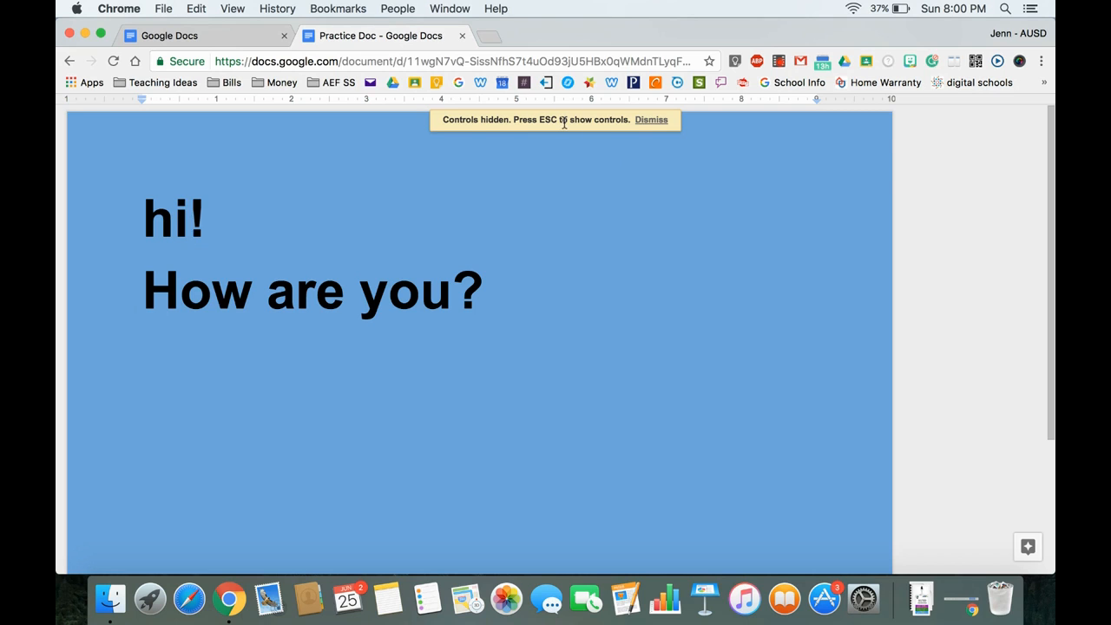
key("Escape")
Start inserting an image and examine the available sources: file upload, image URL and recent images in Google Drive.
left_click(210, 128)
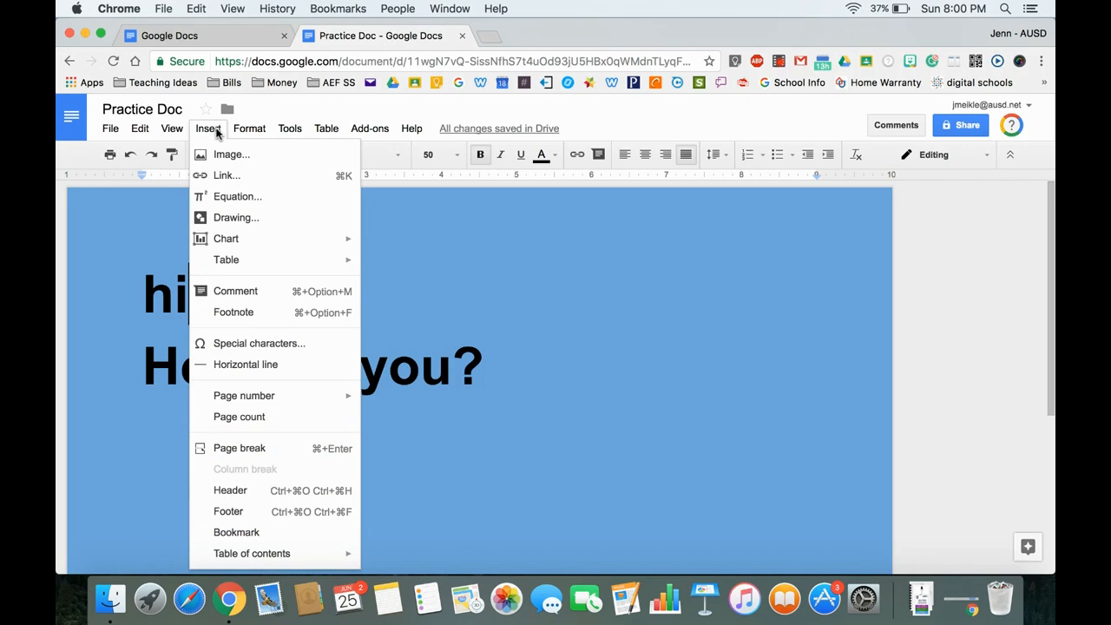
left_click(228, 157)
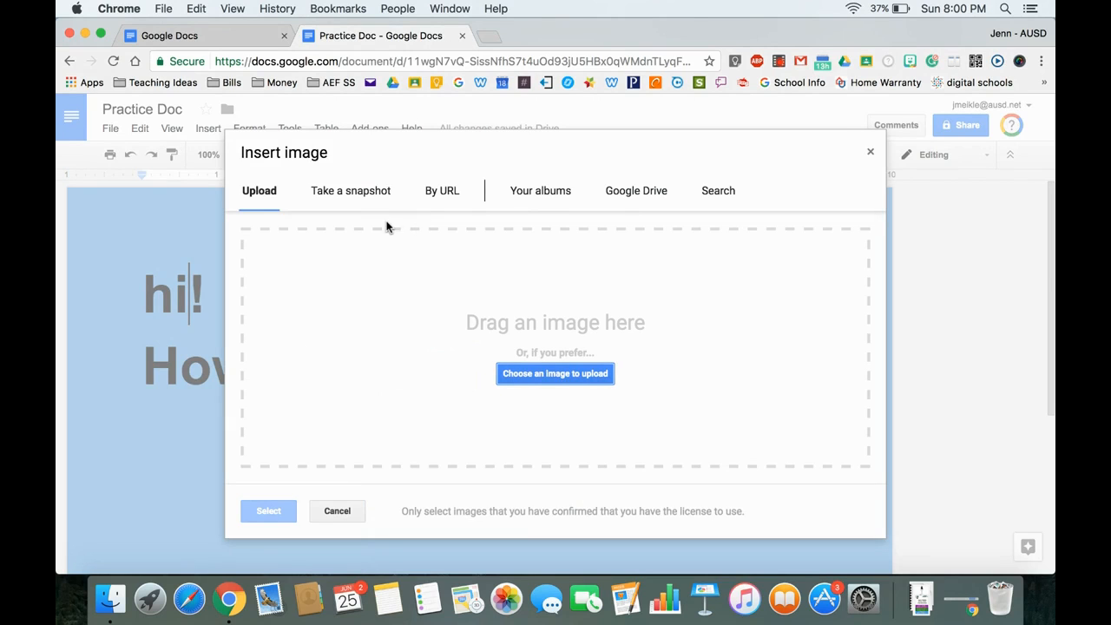
left_click(556, 377)
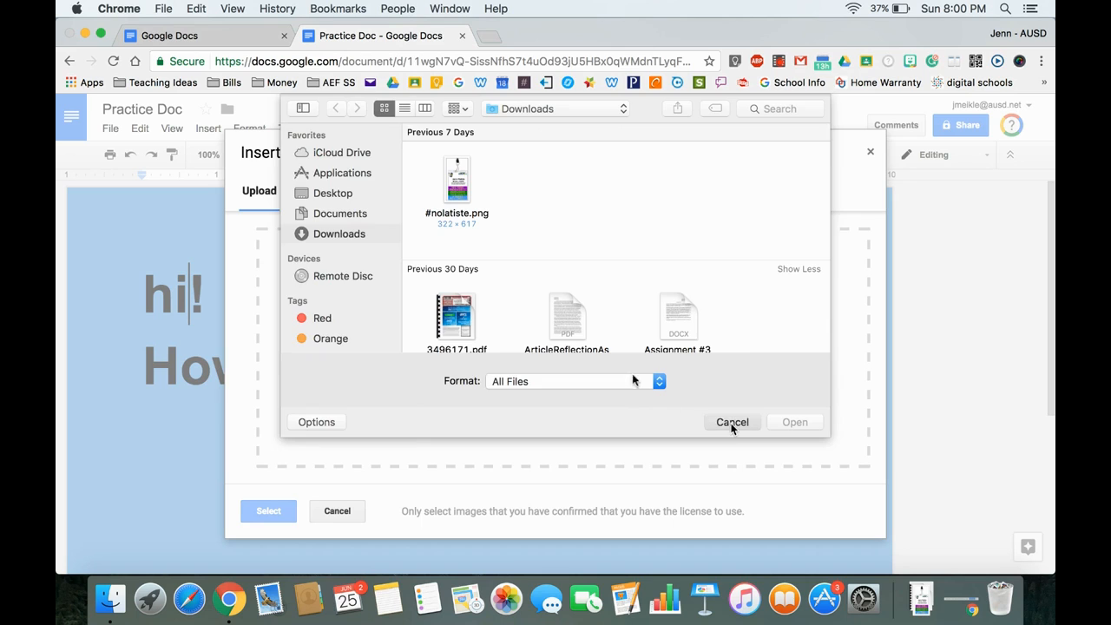
left_click(734, 423)
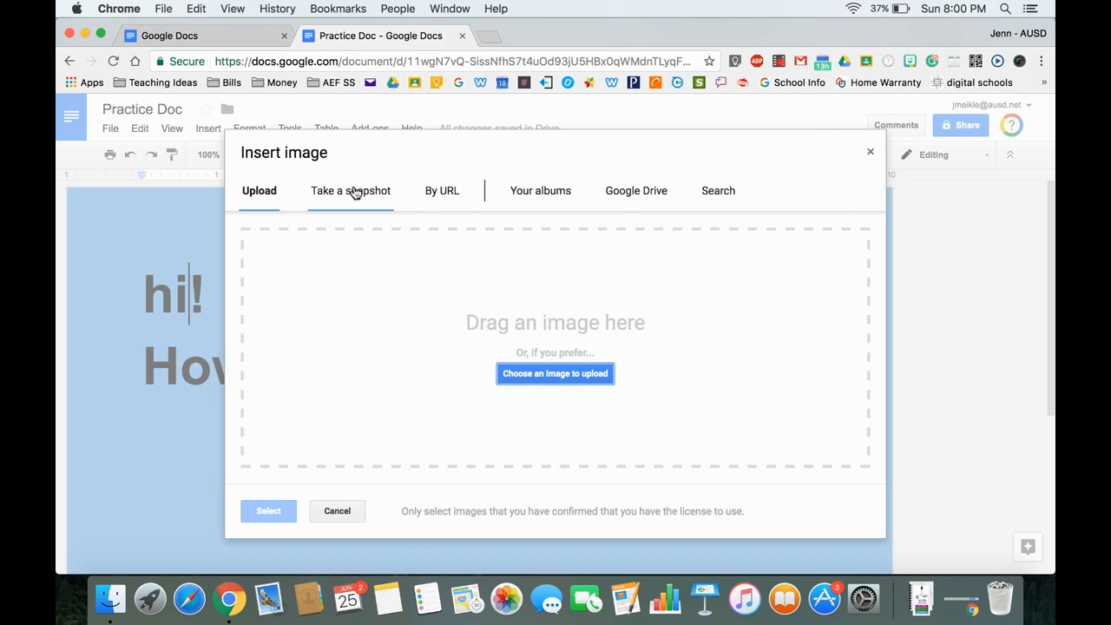
left_click(448, 193)
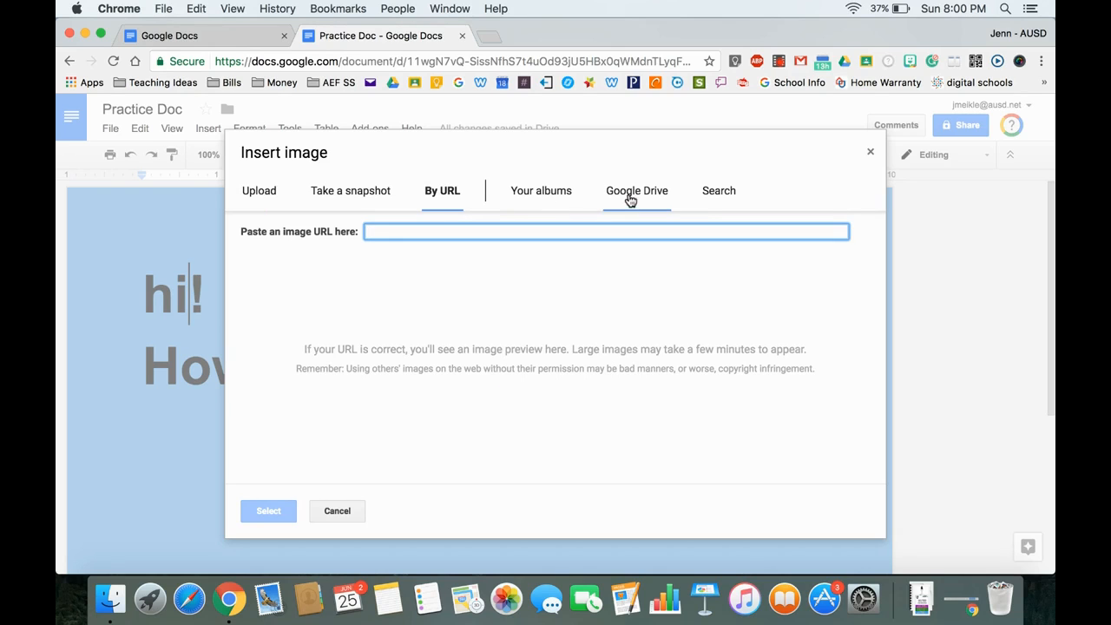
left_click(658, 191)
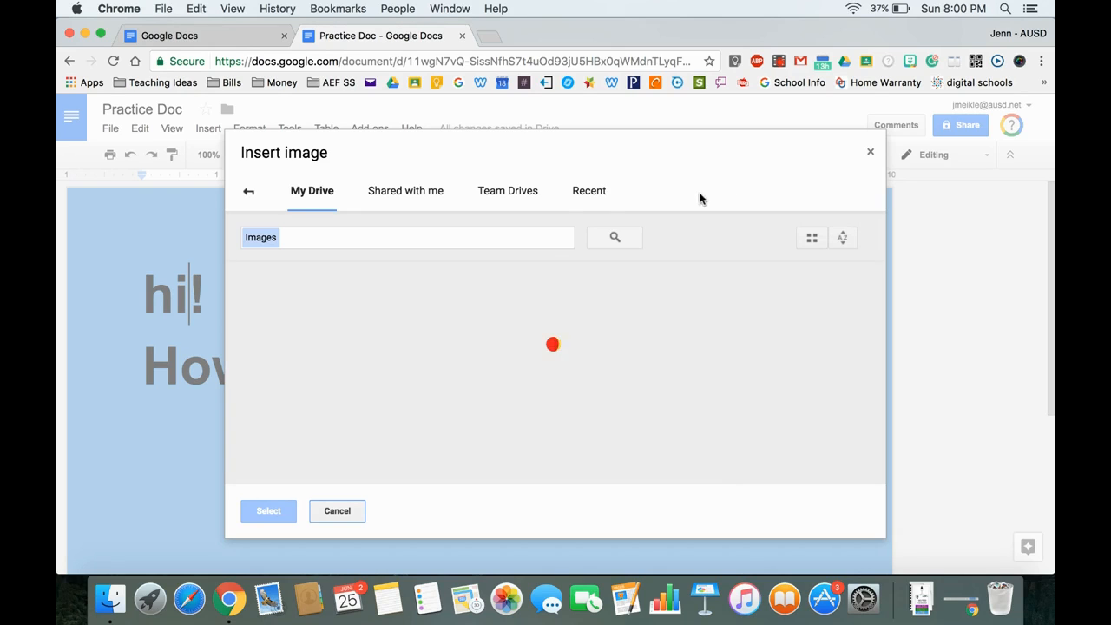
left_click(596, 189)
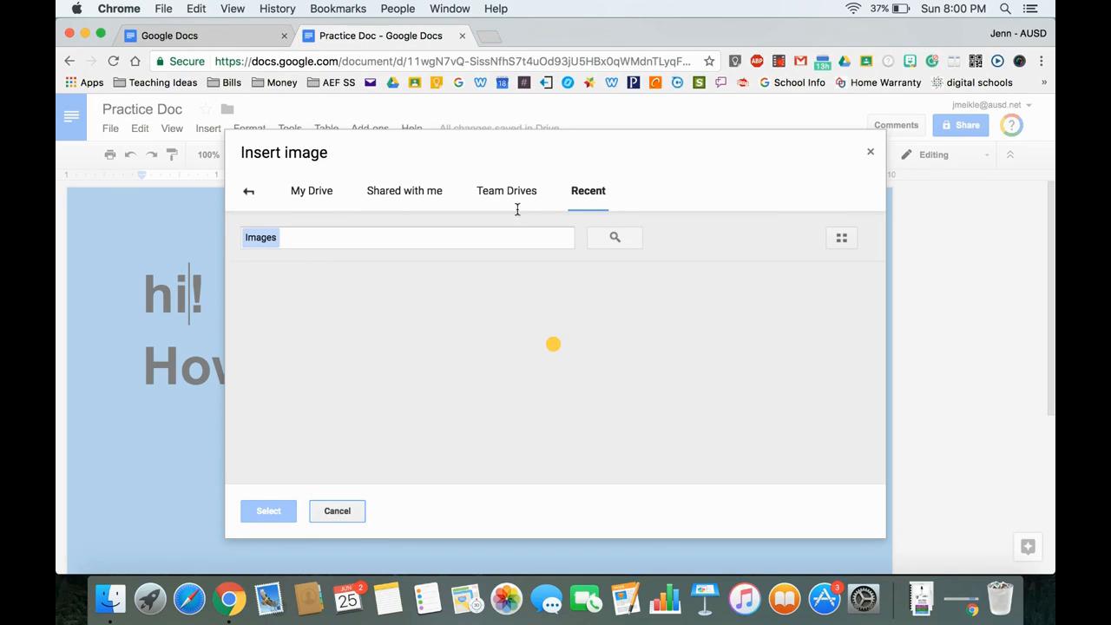
left_click(379, 237)
type("H")
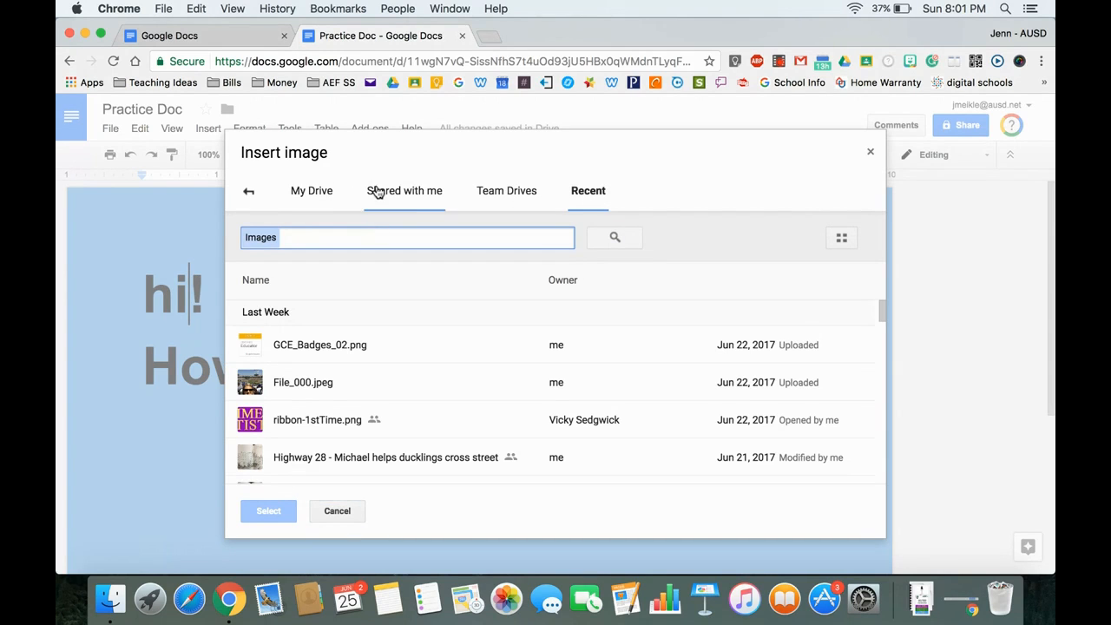
left_click(249, 196)
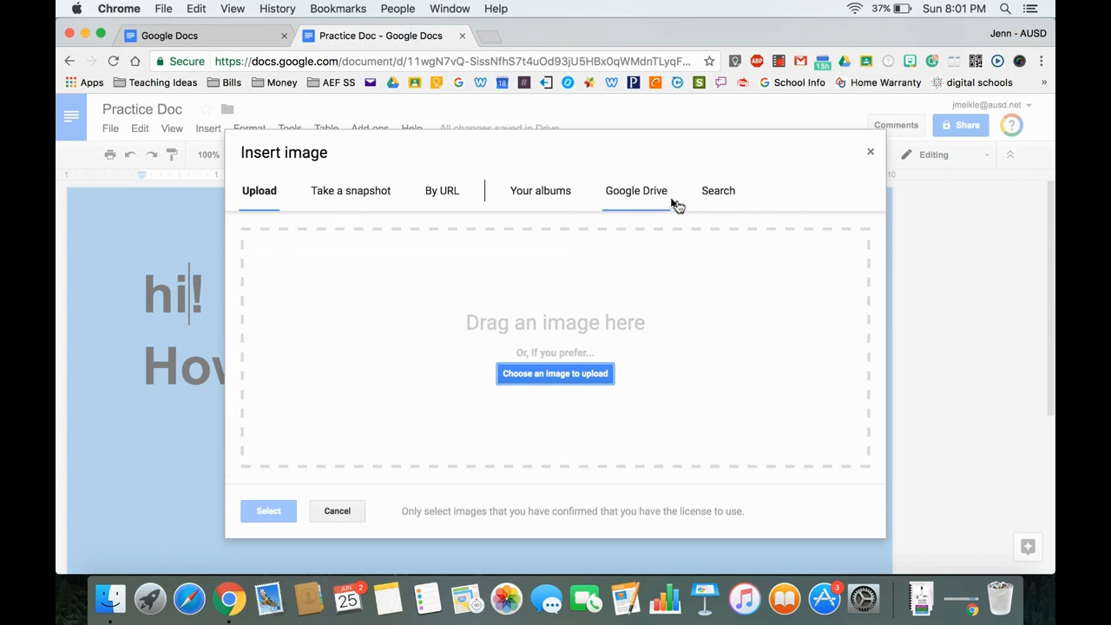
Search Google images for "happy face" and insert the first yellow smiley after "hi".
left_click(726, 193)
type("h")
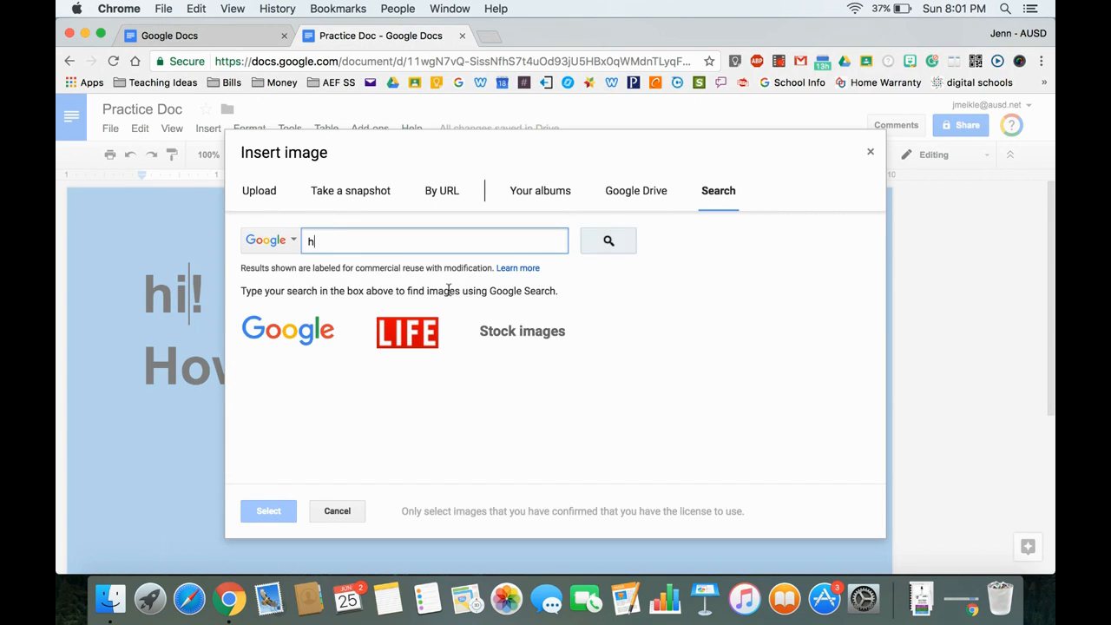
type("appy face")
key("Return")
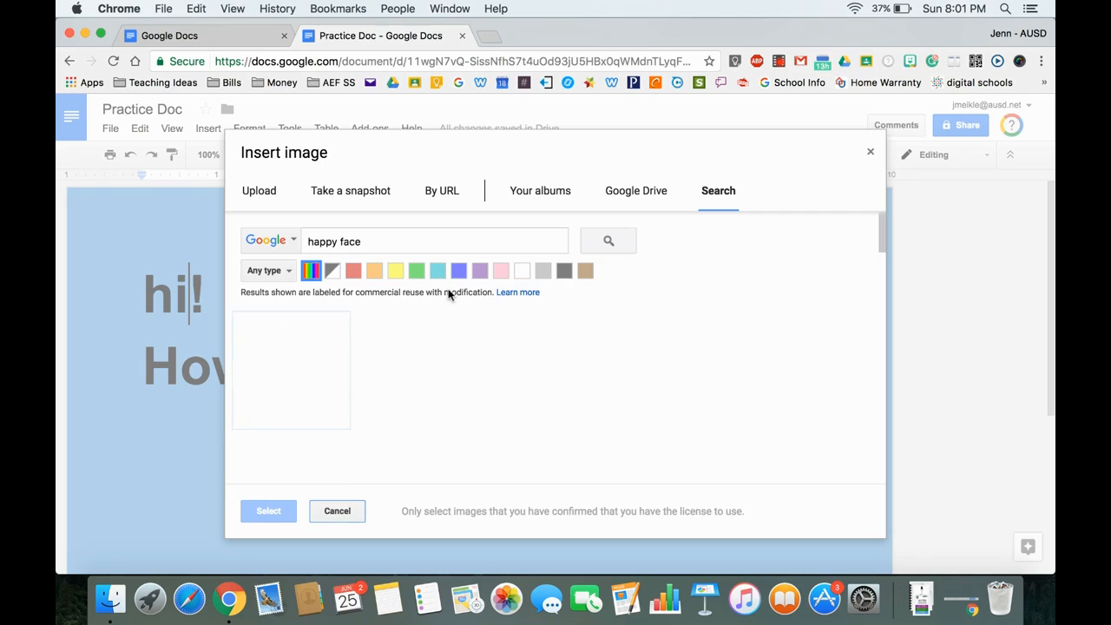
left_click(291, 405)
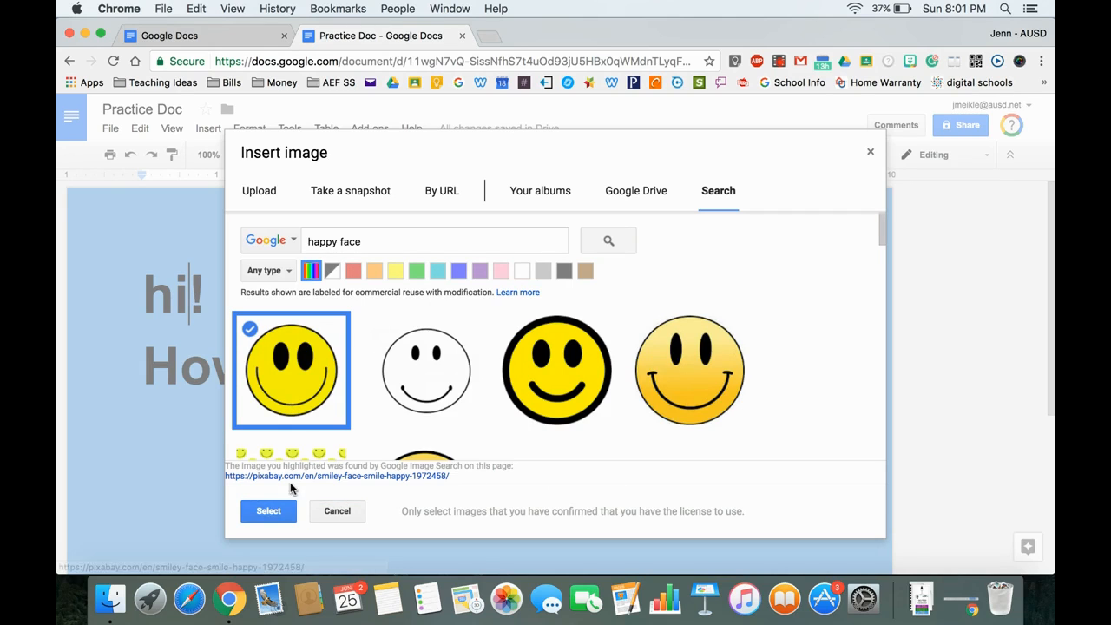
left_click(257, 345)
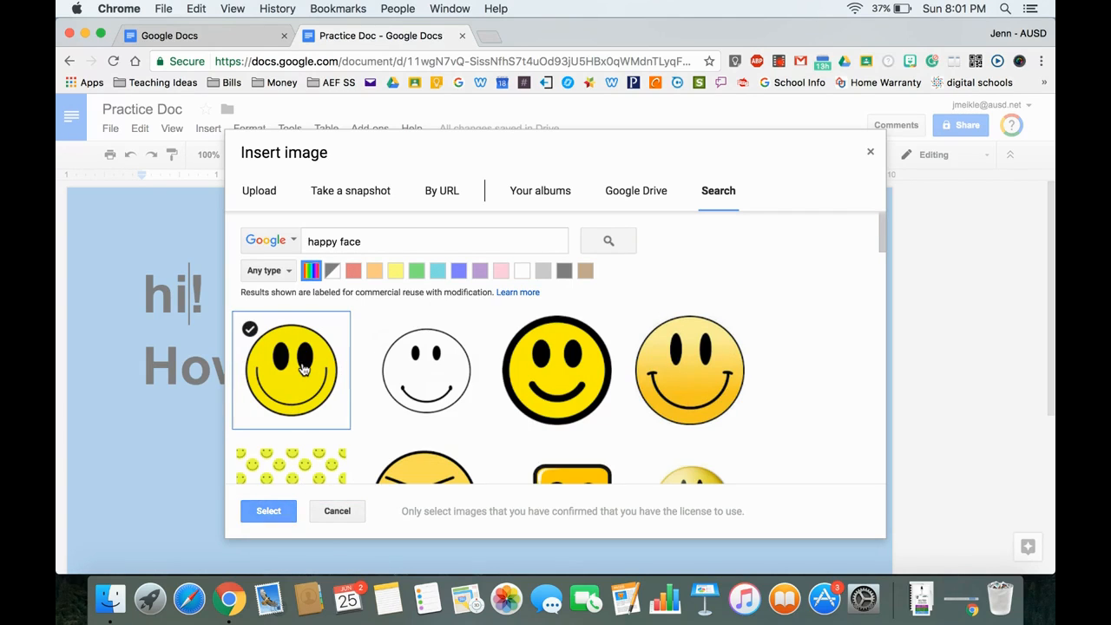
left_click(251, 332)
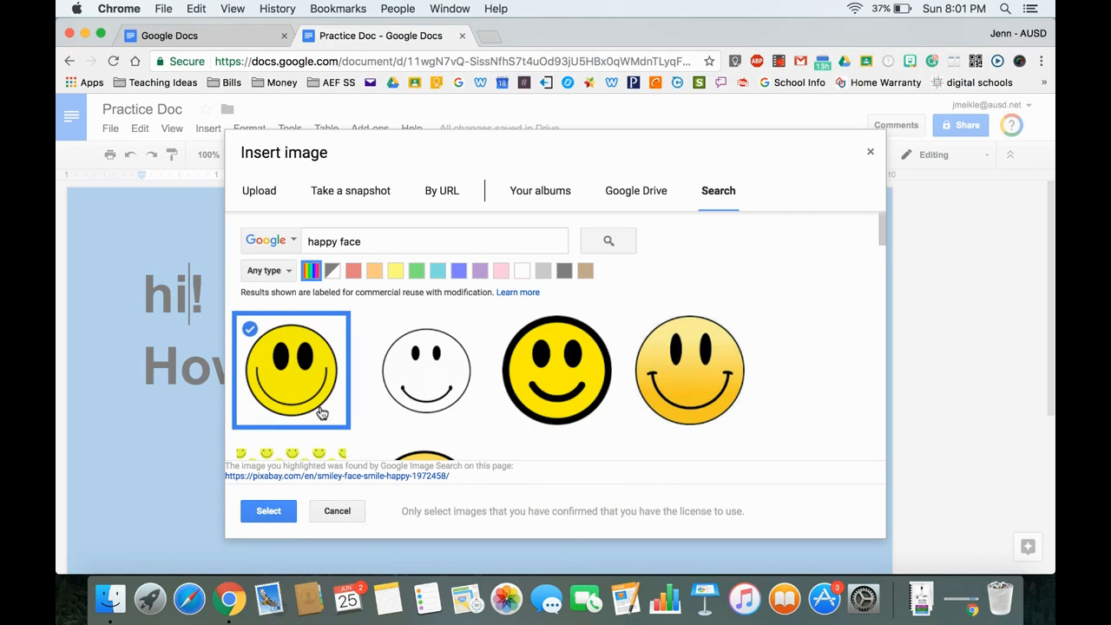
left_click(269, 511)
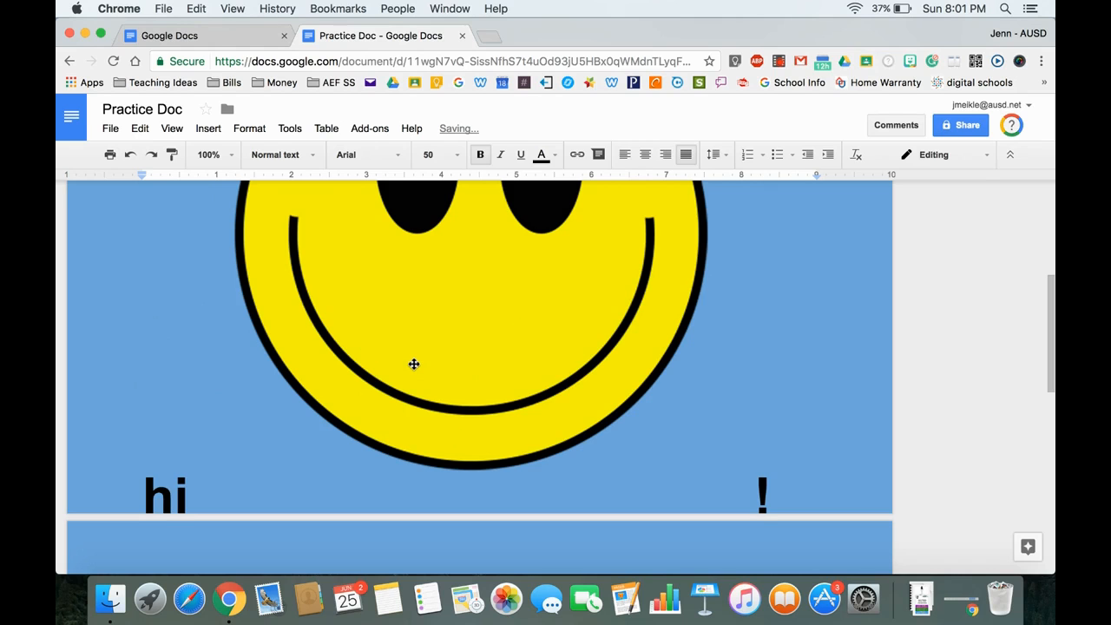
Shrink the smiley image to about 2.75 inches wide and move it to the end of the "How are you?" line.
scroll(414, 364, "up", 4)
scroll(414, 364, "down", 10)
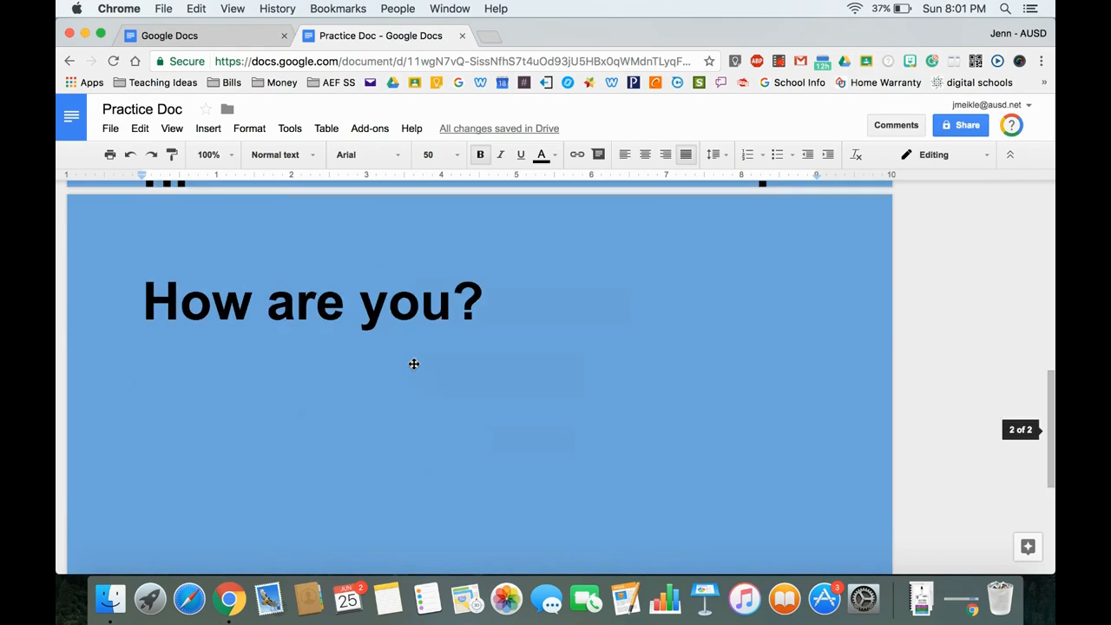
scroll(414, 364, "up", 5)
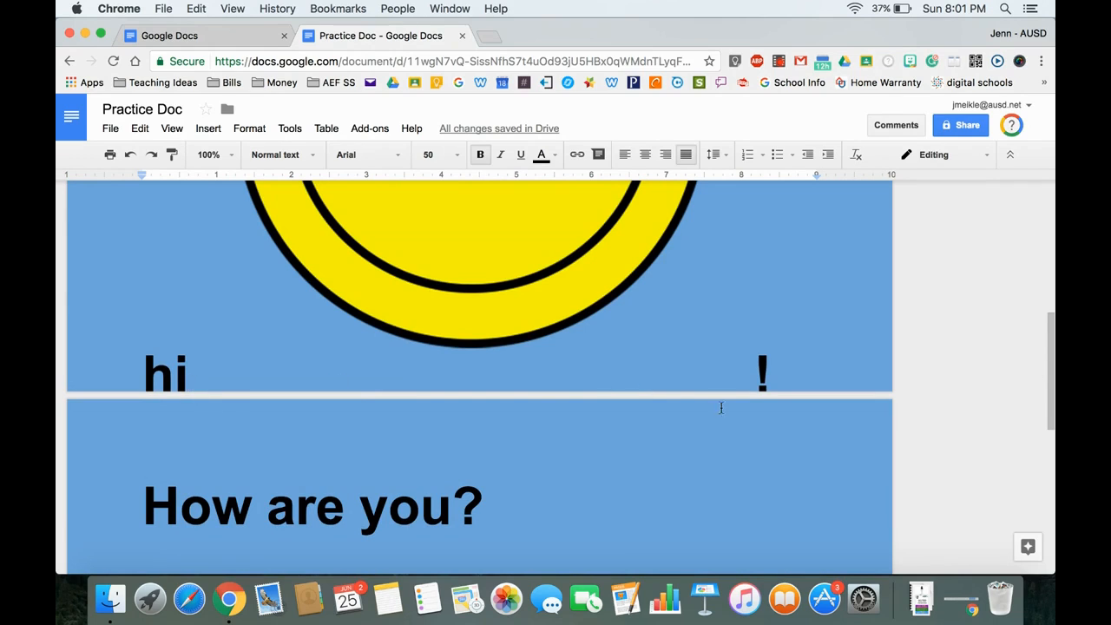
left_click(599, 290)
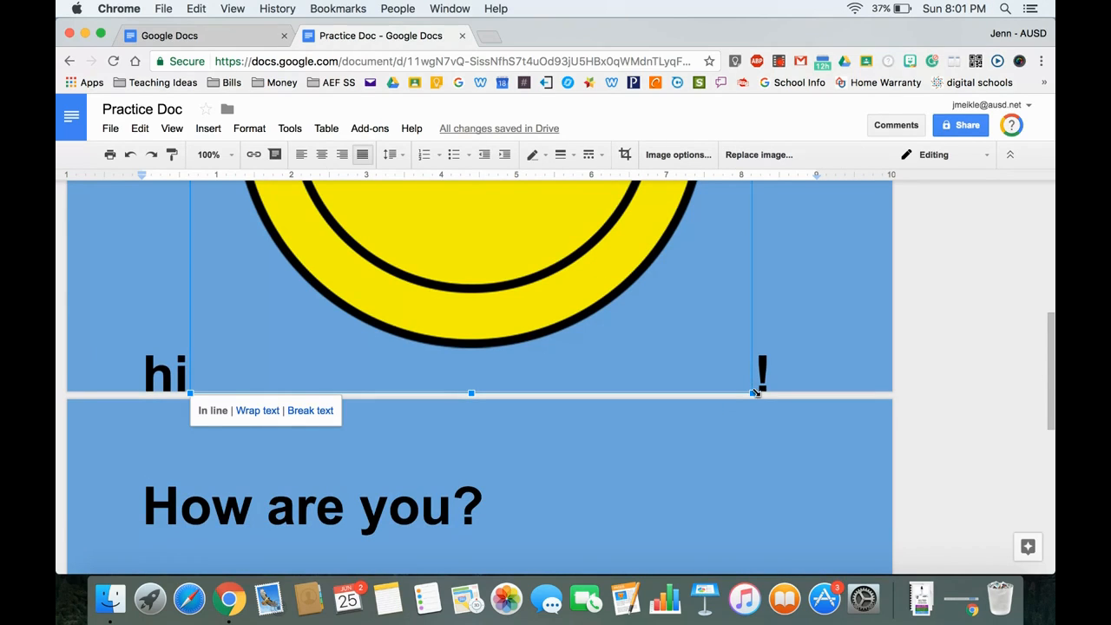
left_click_drag(754, 394, 413, 213)
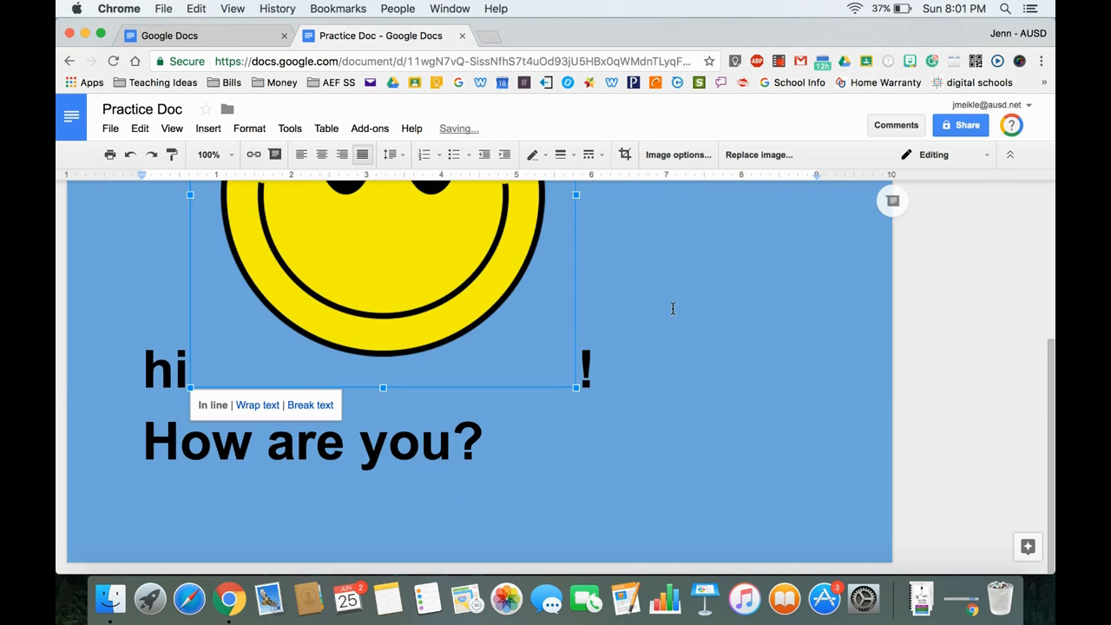
left_click_drag(579, 390, 322, 209)
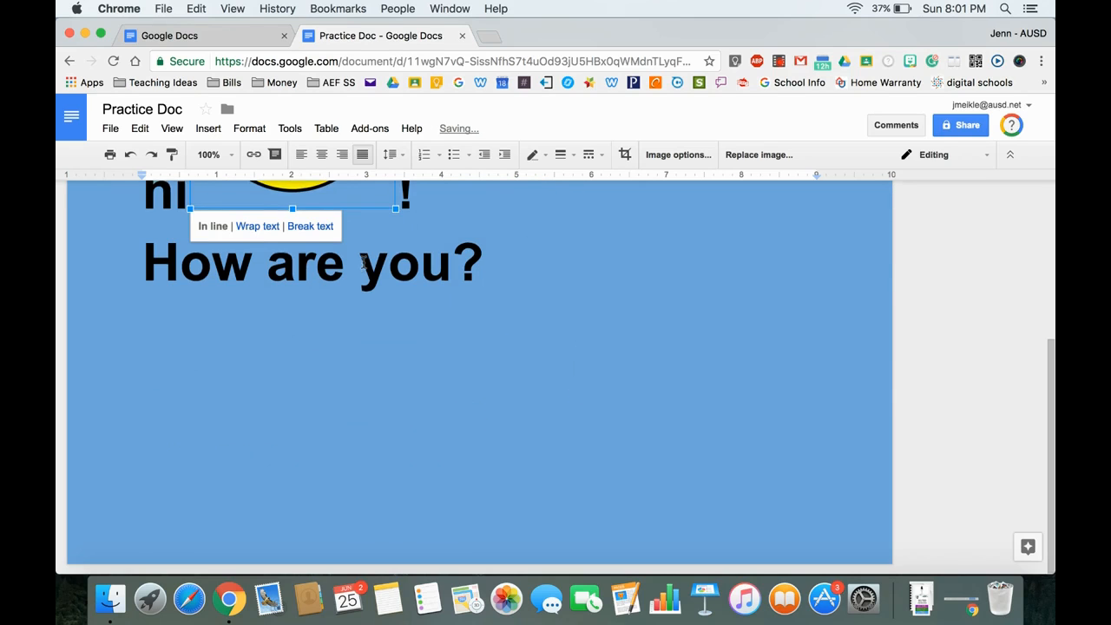
scroll(363, 263, "up", 5)
left_click_drag(308, 310, 571, 517)
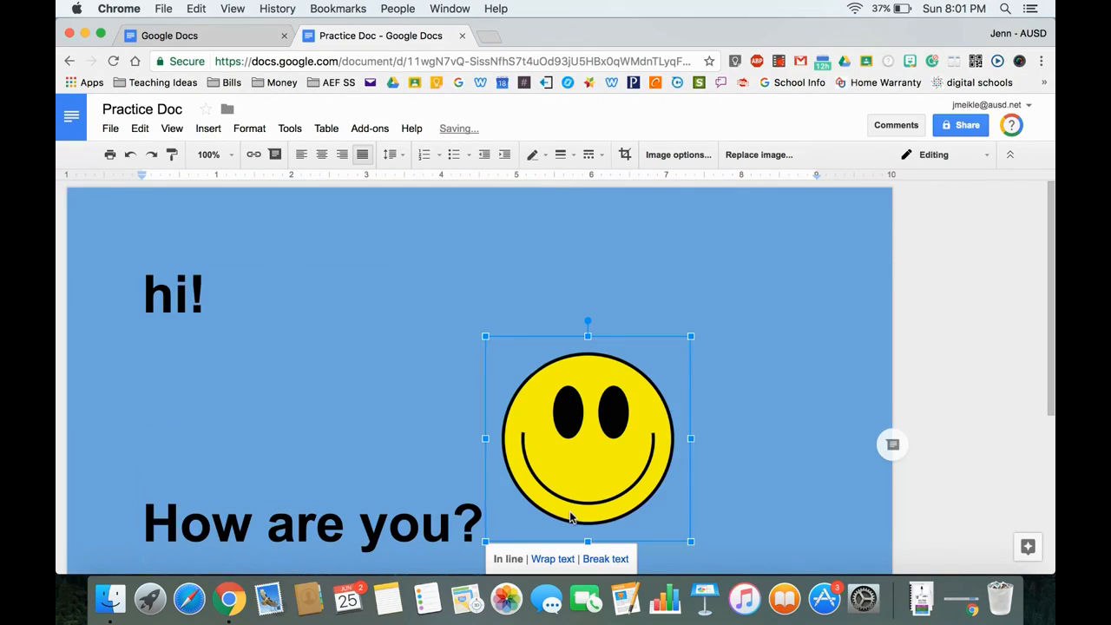
Shrink the smiley to about 1.75 inches wide and search Google images for a "happy face" replacement.
left_click_drag(693, 337, 615, 463)
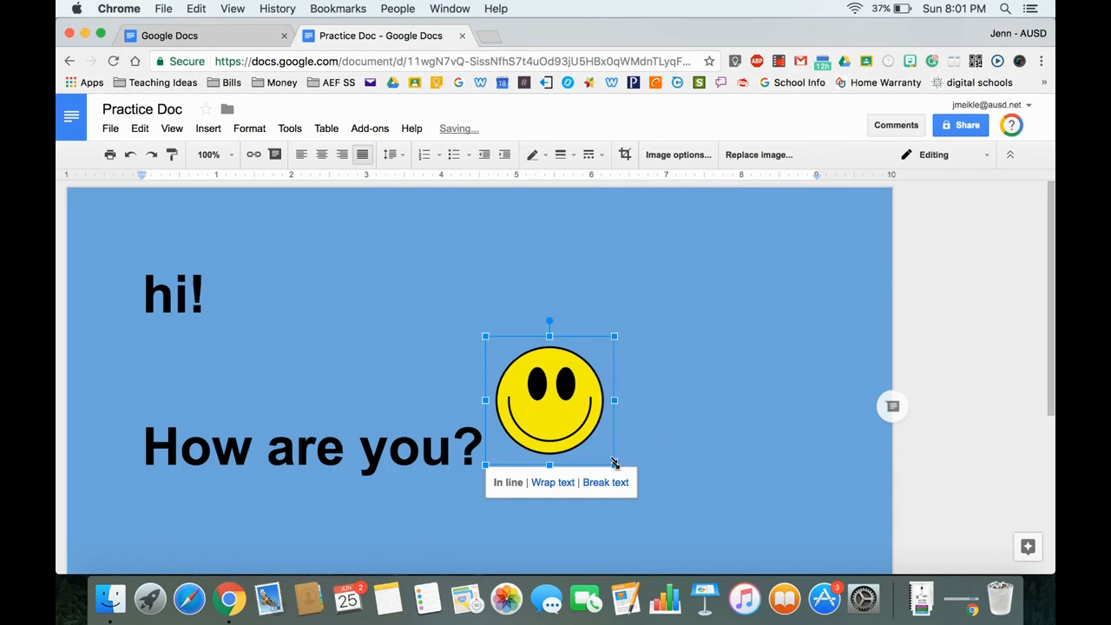
right_click(540, 393)
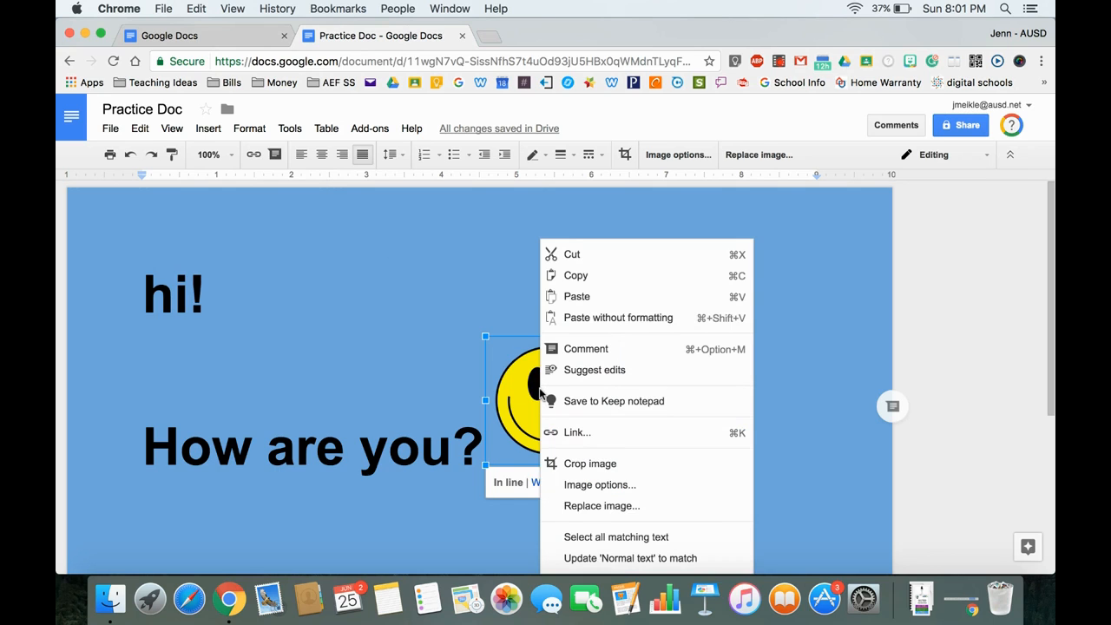
left_click(620, 508)
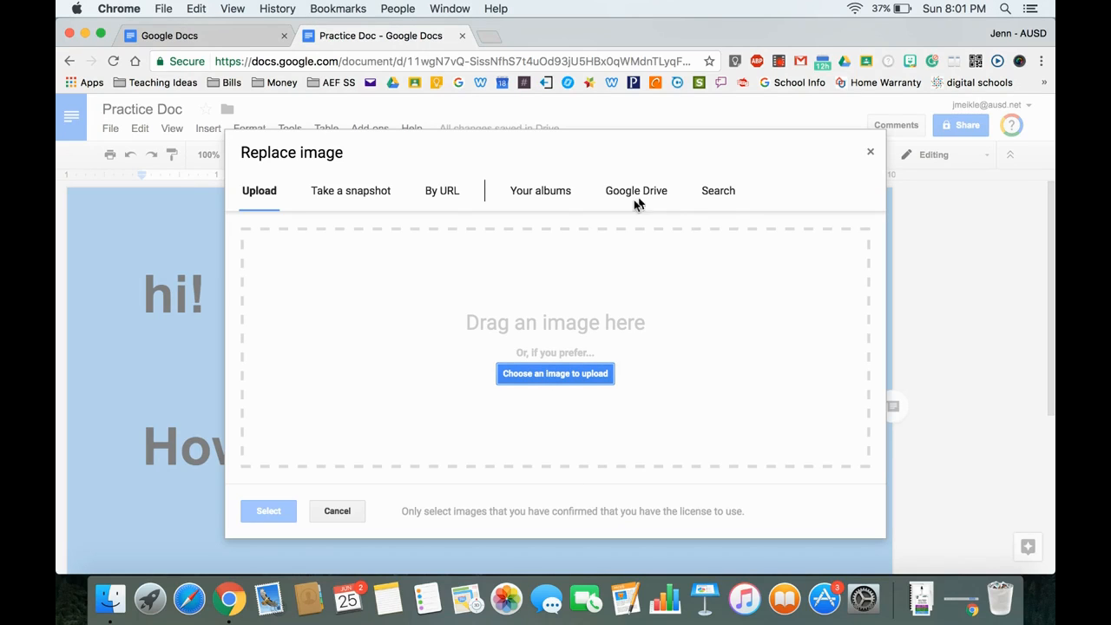
left_click(707, 193)
type("happy face")
key("Return")
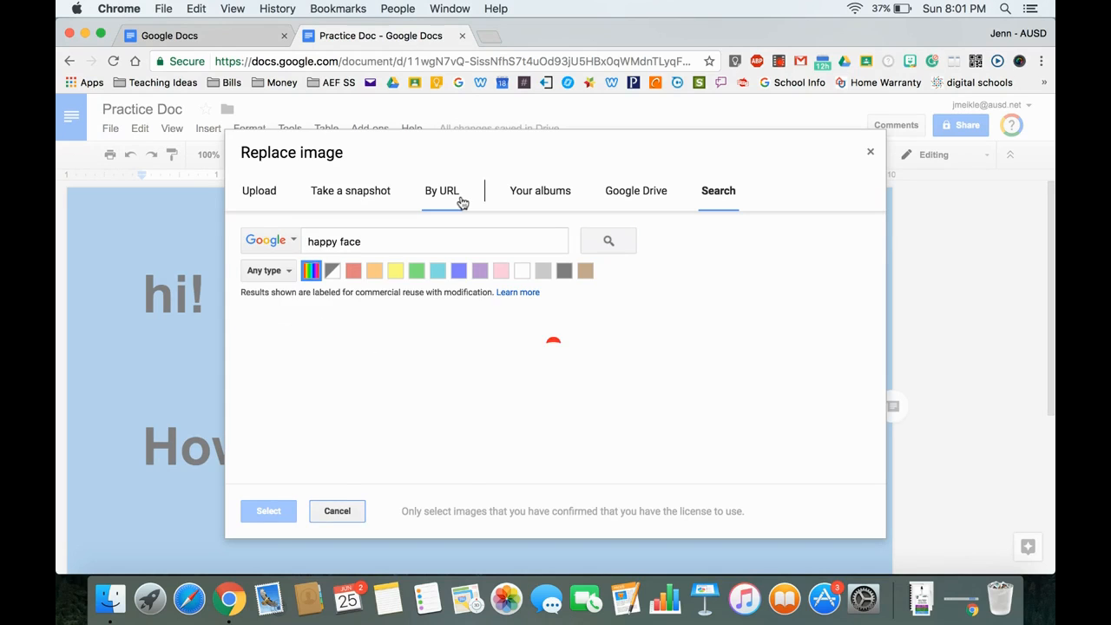
Filter the image results by teal and replace the smiley with the first result, the blue smiley ball on grass.
left_click(438, 272)
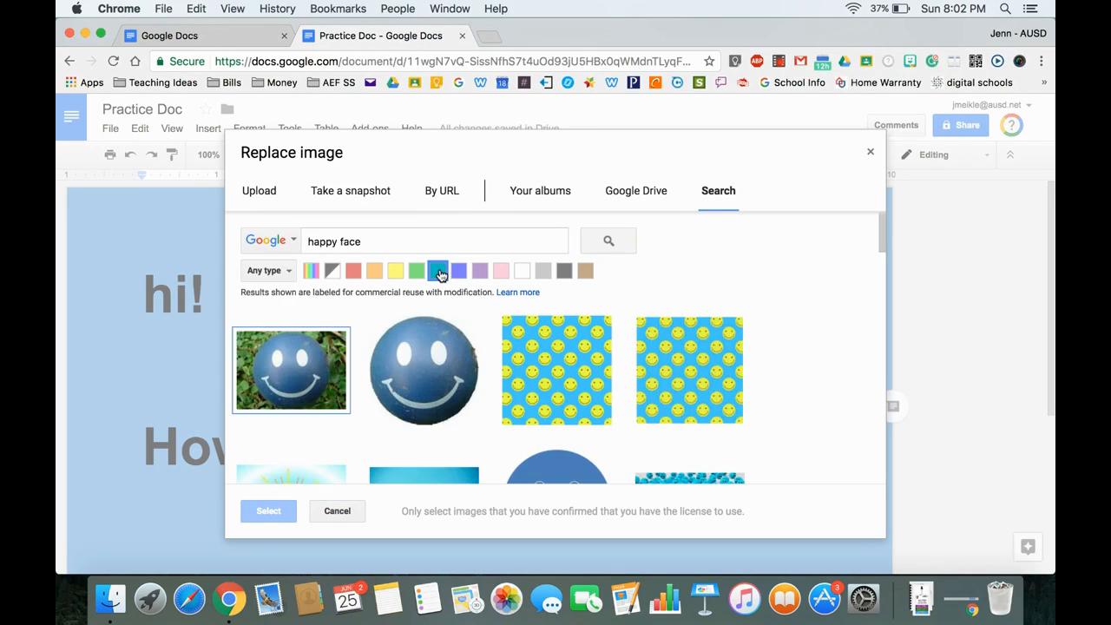
scroll(412, 370, "down", 3)
scroll(412, 370, "down", 3)
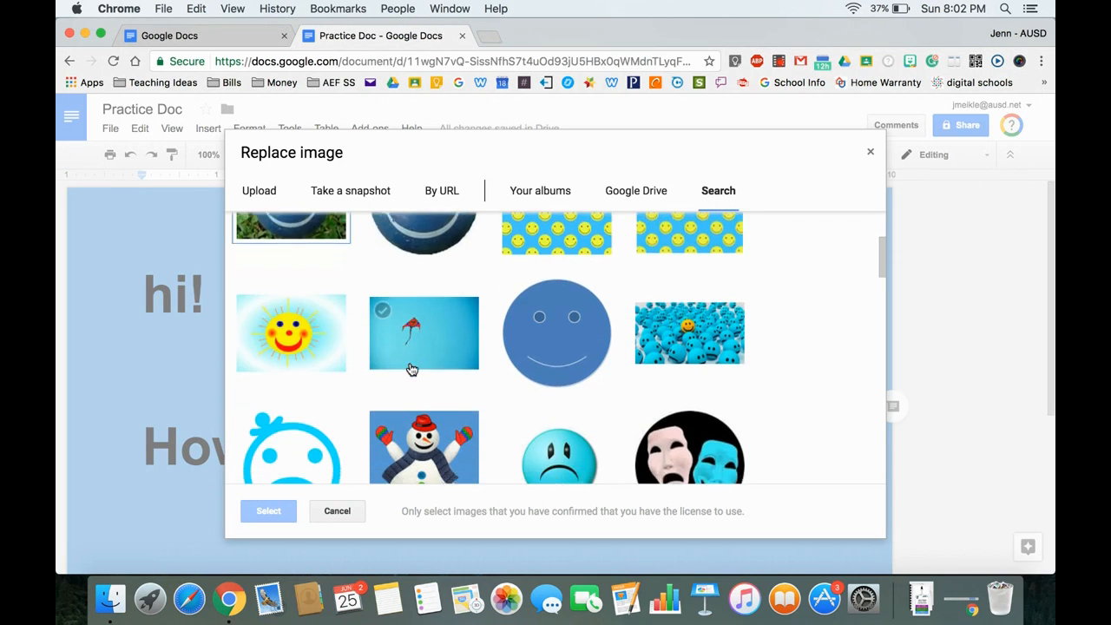
scroll(412, 370, "up", 6)
scroll(411, 370, "up", 1)
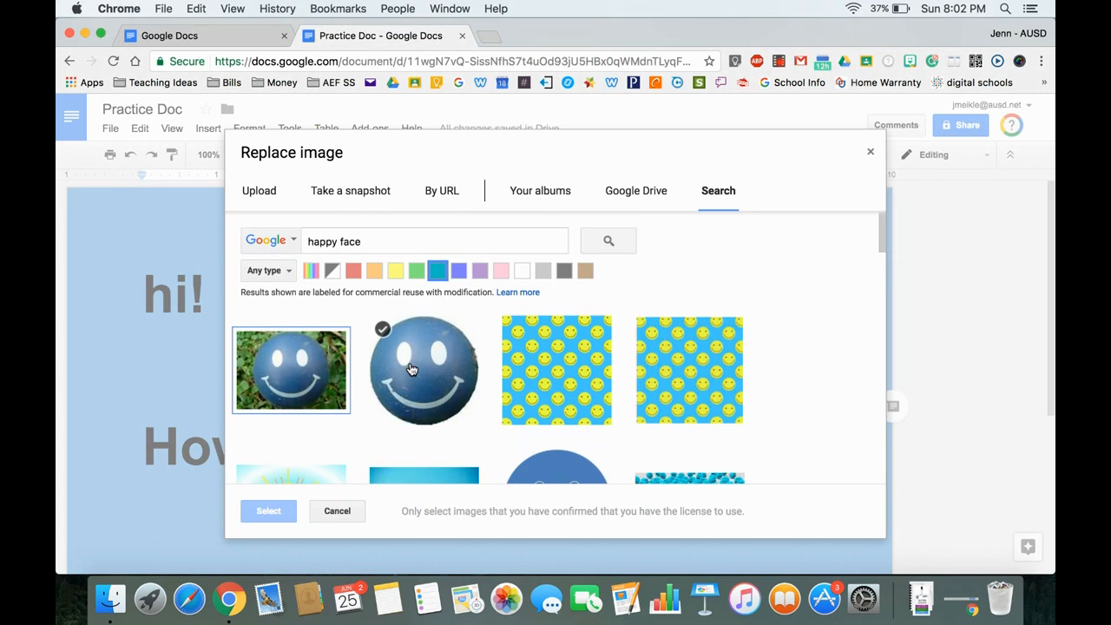
left_click(294, 386)
left_click(268, 514)
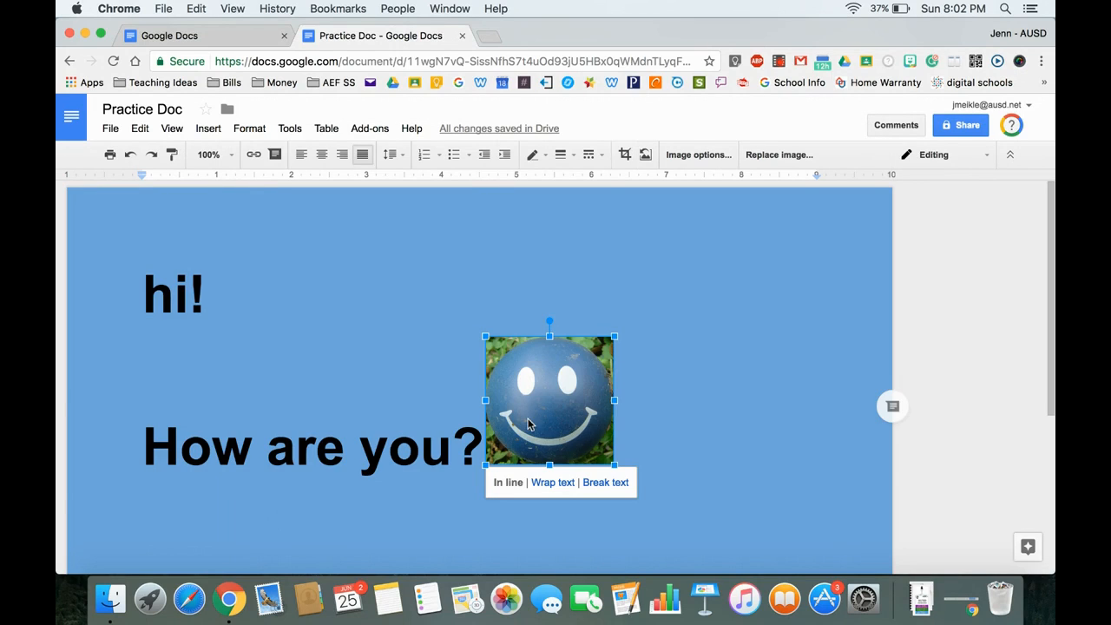
Insert an equation in place of the smiley image and examine the available groups of math symbols.
left_click(218, 134)
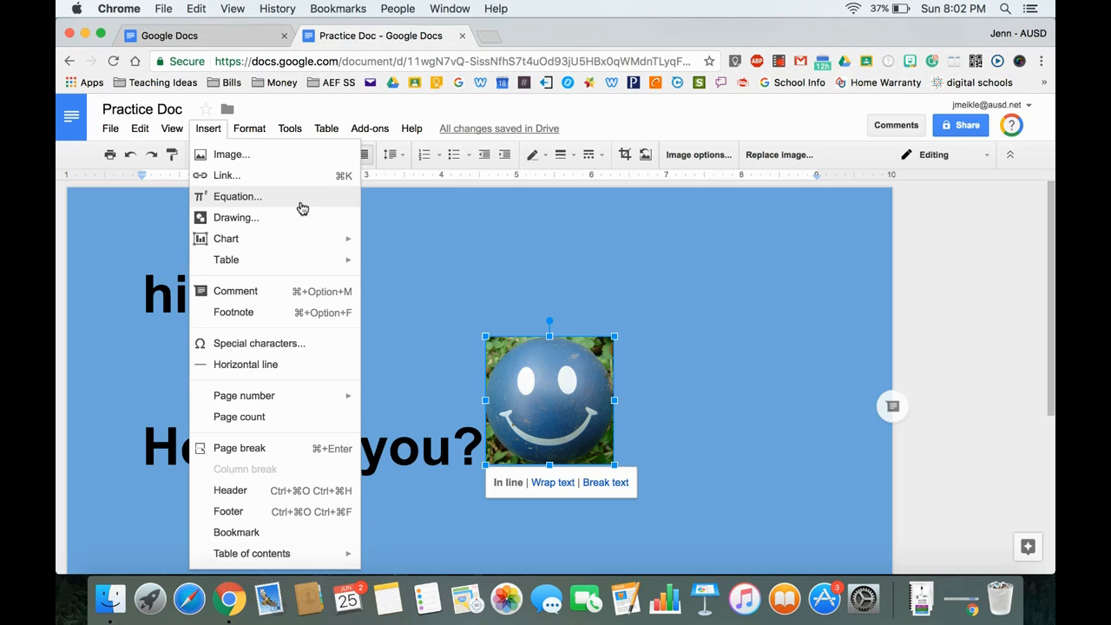
left_click(238, 197)
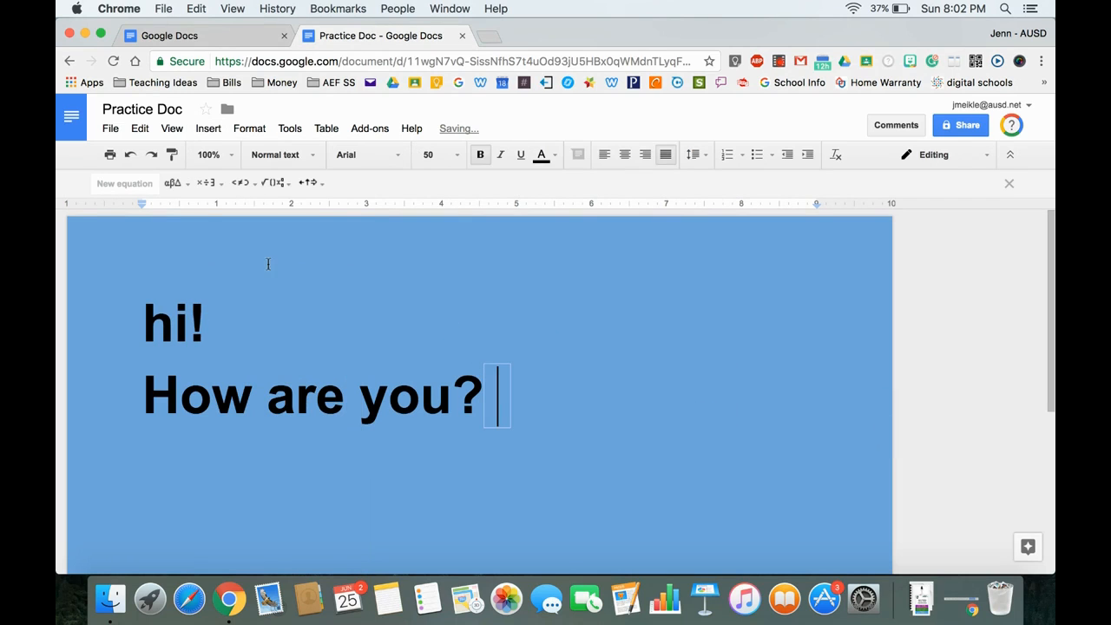
left_click(184, 183)
left_click(187, 186)
left_click(208, 183)
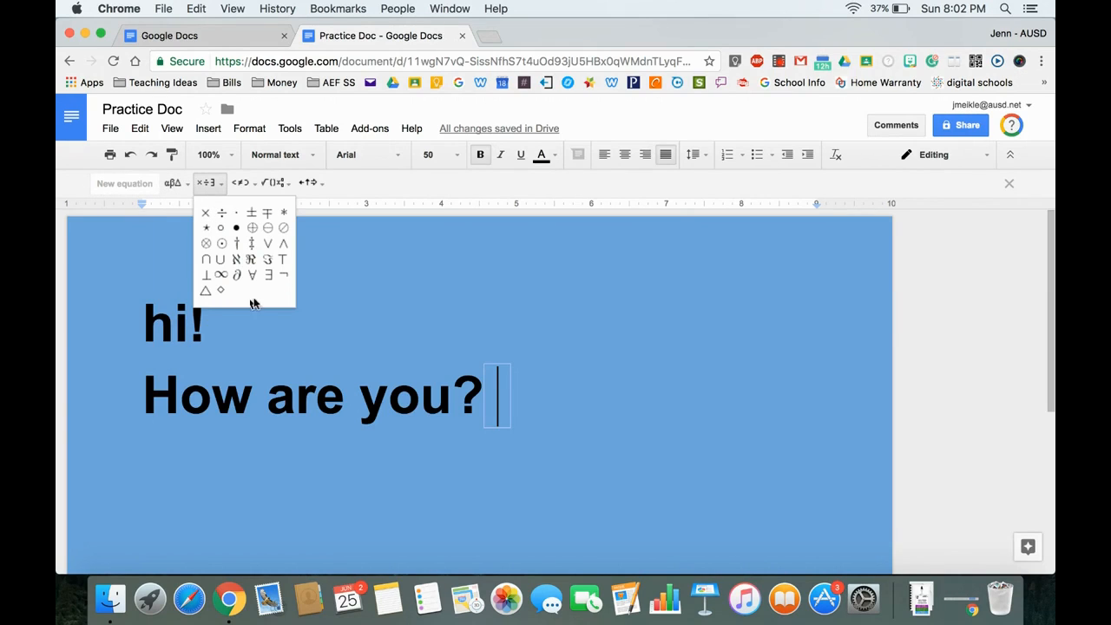
left_click(243, 184)
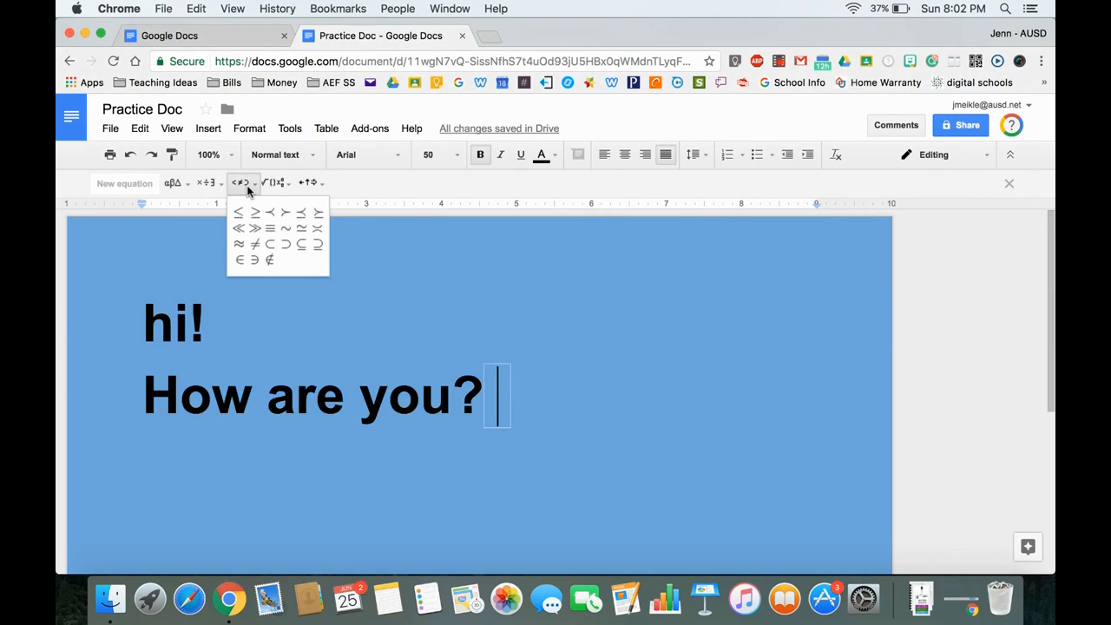
left_click(272, 184)
left_click(172, 182)
left_click(207, 129)
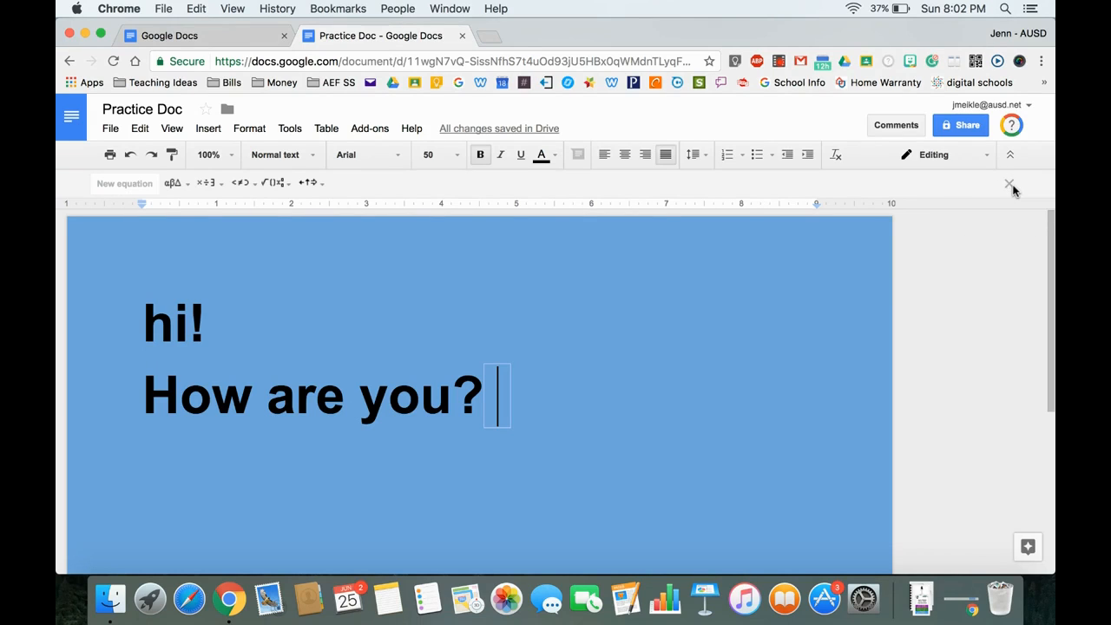
Hide the equation toolbar and move the cursor out of the empty equation into the document text.
left_click(1012, 186)
left_click(209, 130)
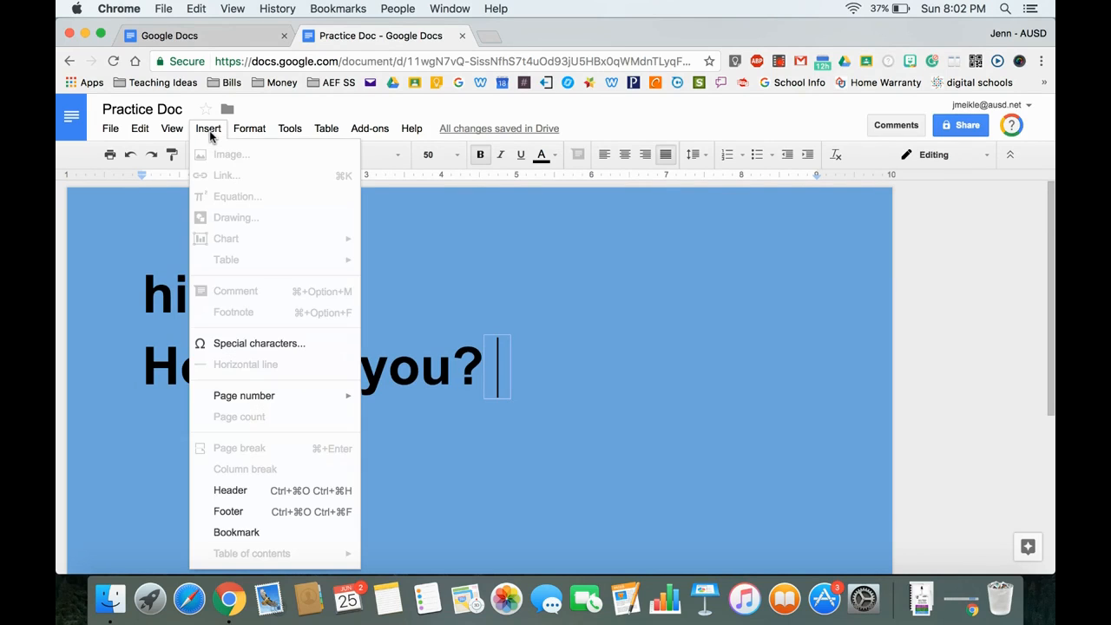
left_click(209, 130)
left_click(467, 304)
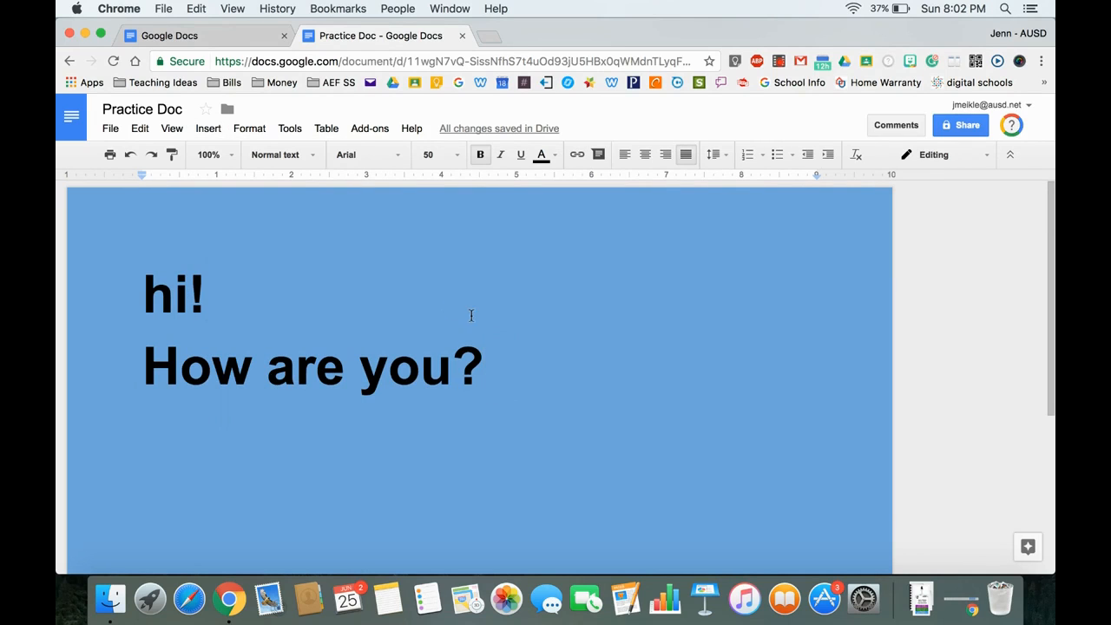
Insert a horizontal line between "hi!" and "How are you?", and place the cursor after "How are you?".
left_click(208, 128)
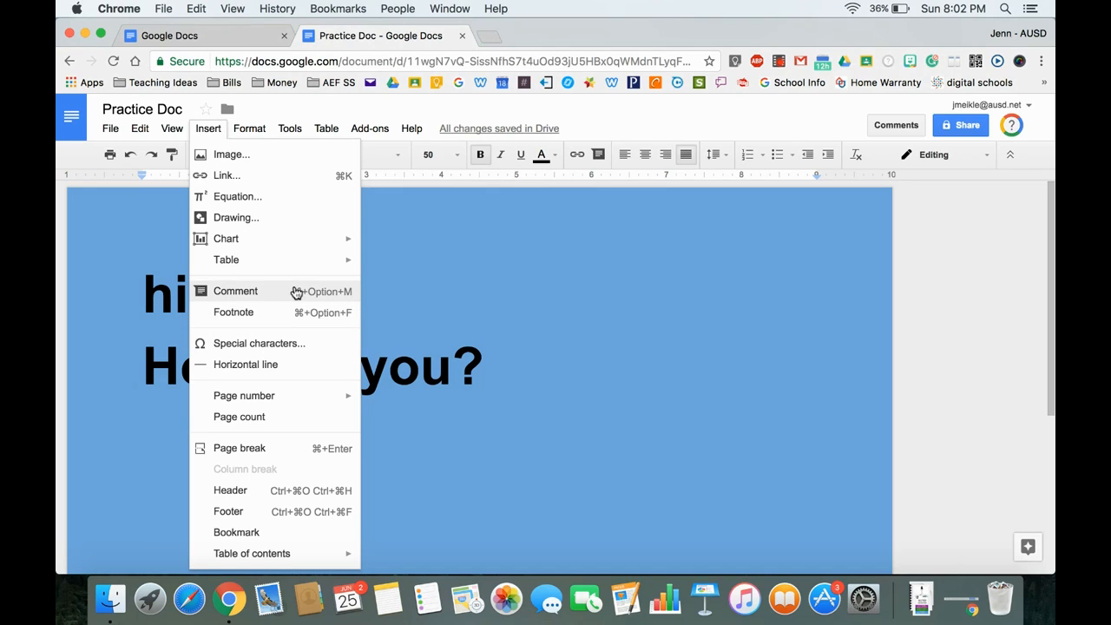
mouse_move(278, 243)
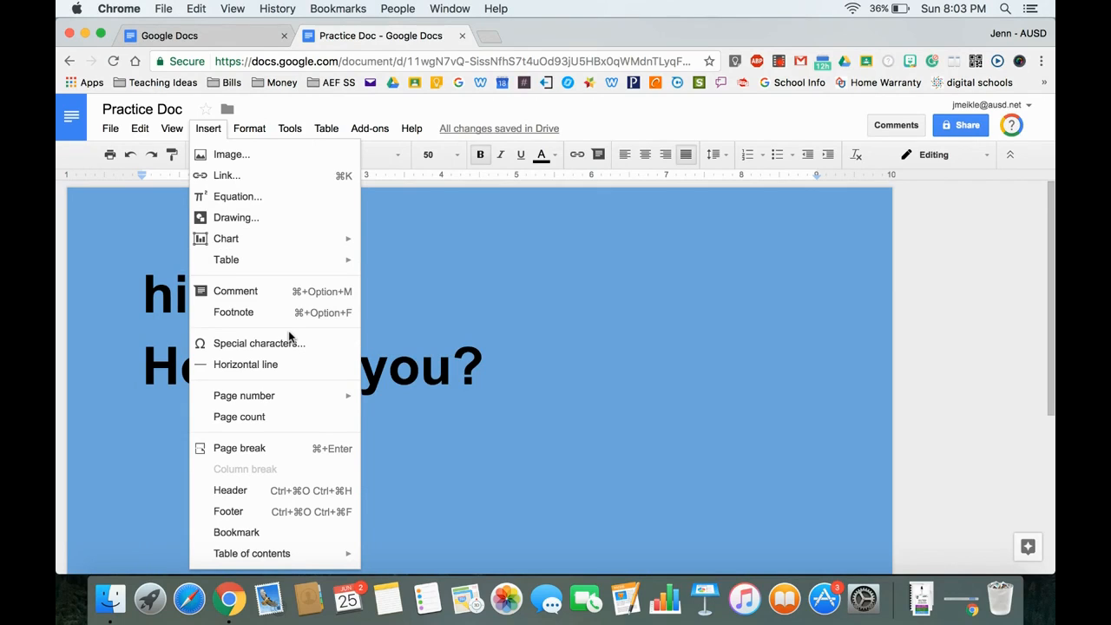
left_click(282, 365)
left_click(528, 452)
scroll(528, 454, "down", 3)
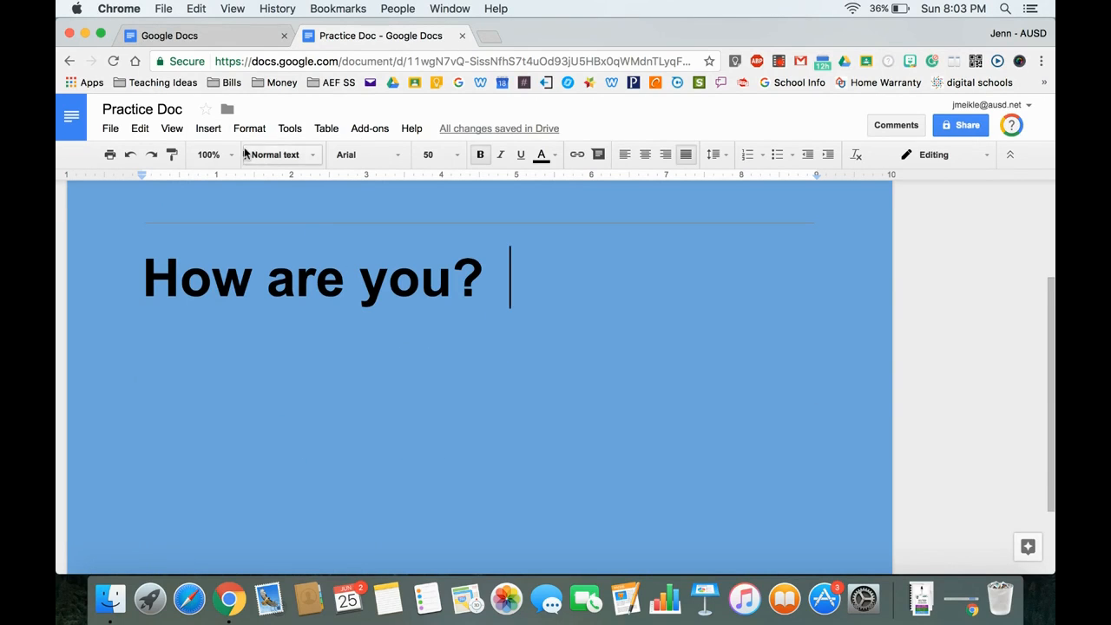
Insert page numbers in the upper right of the header, starting on the first page.
left_click(209, 128)
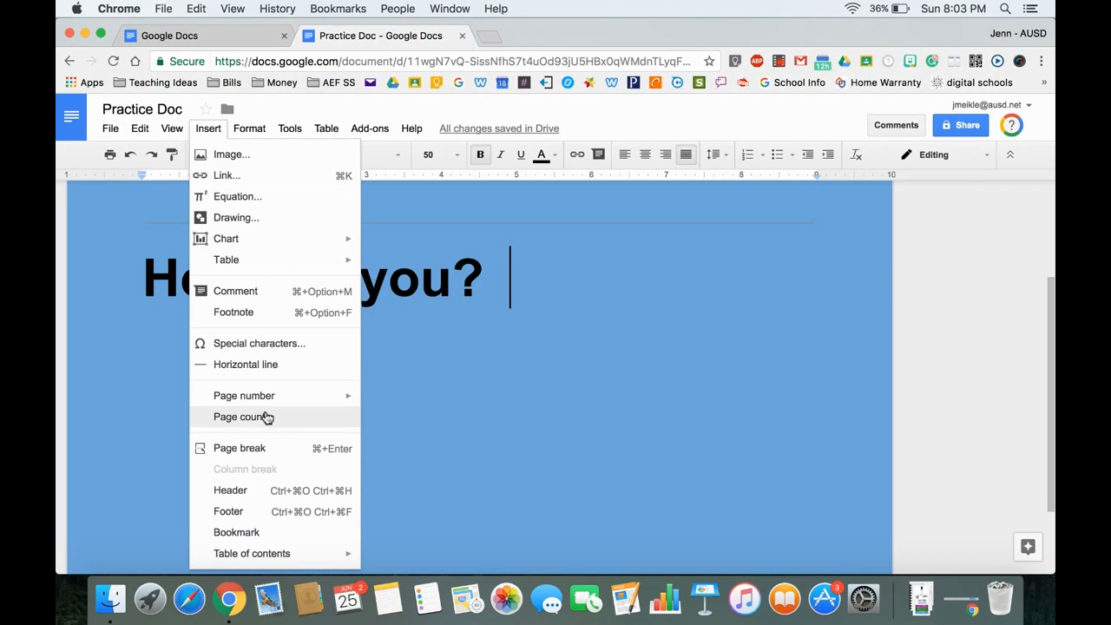
mouse_move(347, 402)
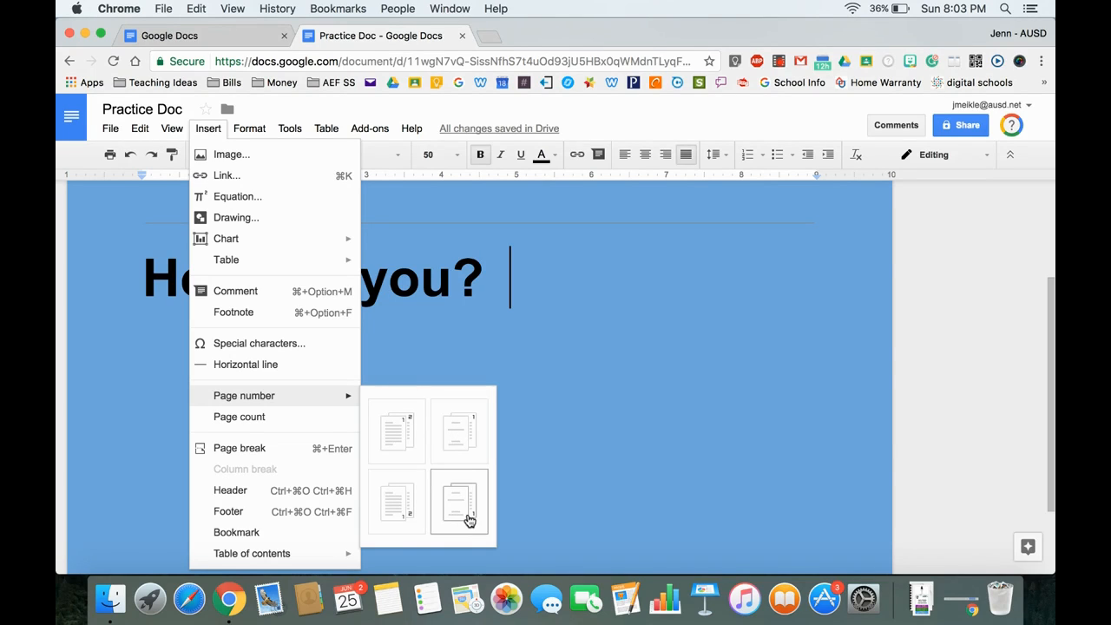
left_click(398, 455)
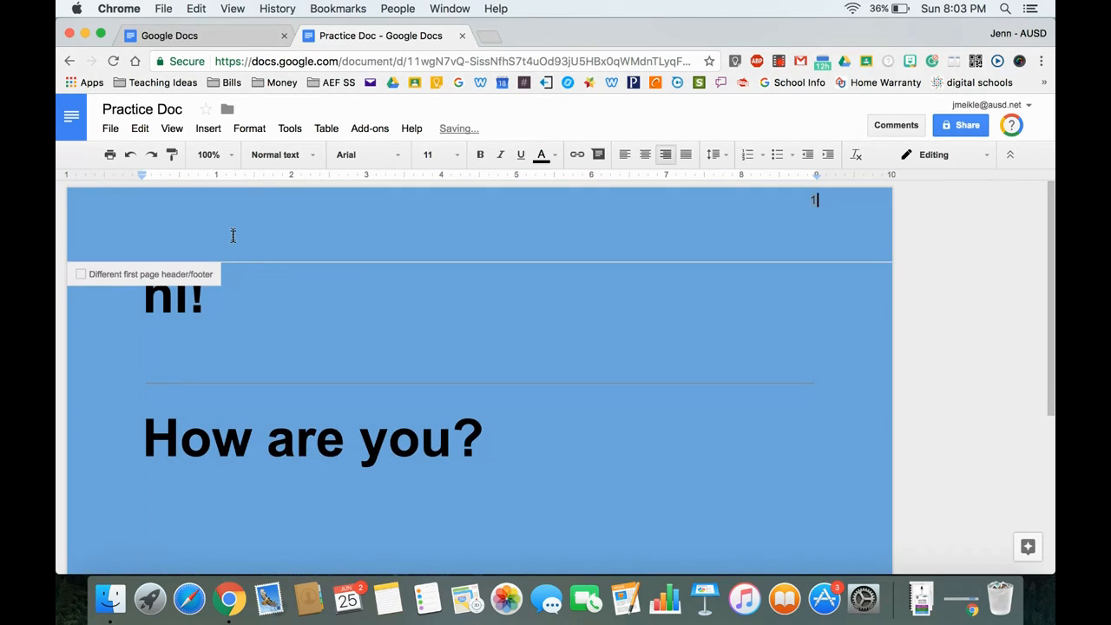
Leave the header and insert a table of contents with page numbers on the blank line below "hi!".
left_click(208, 129)
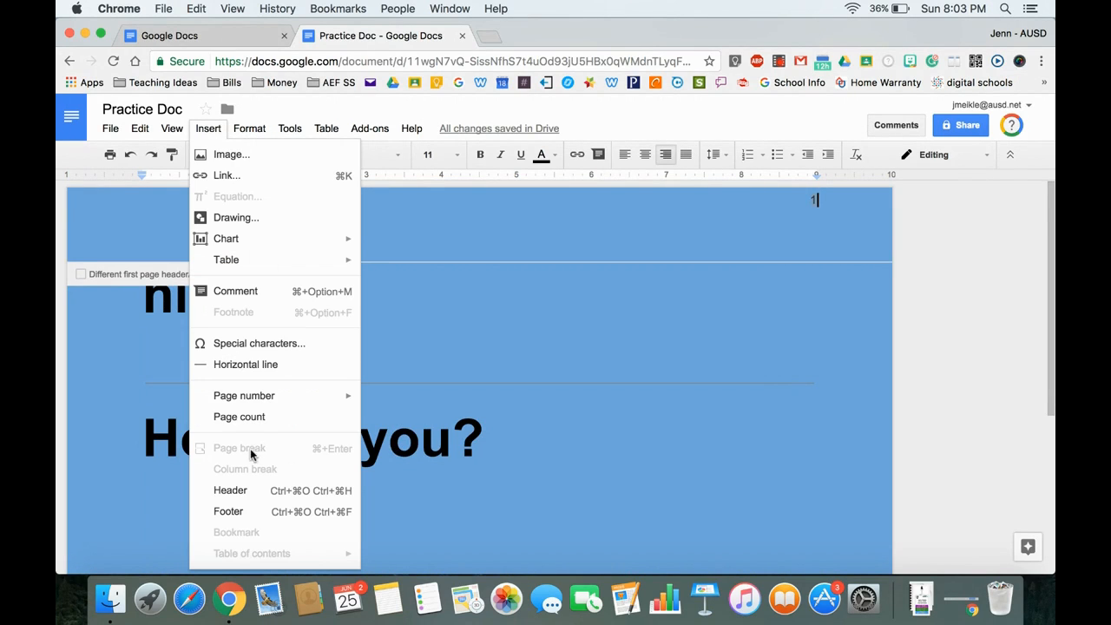
left_click(260, 371)
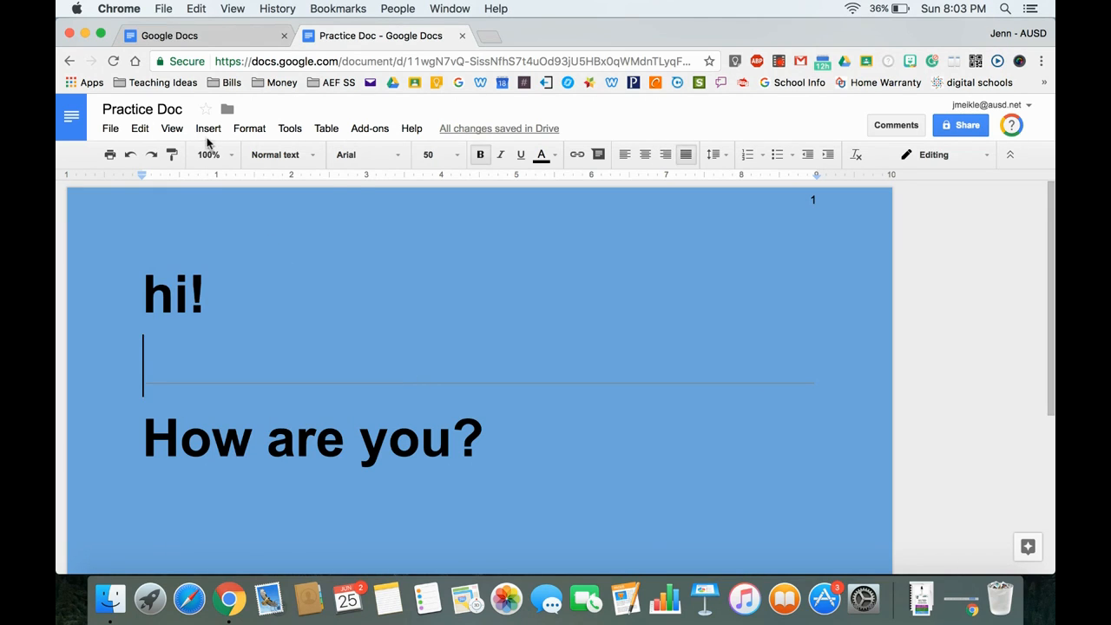
left_click(209, 130)
mouse_move(284, 554)
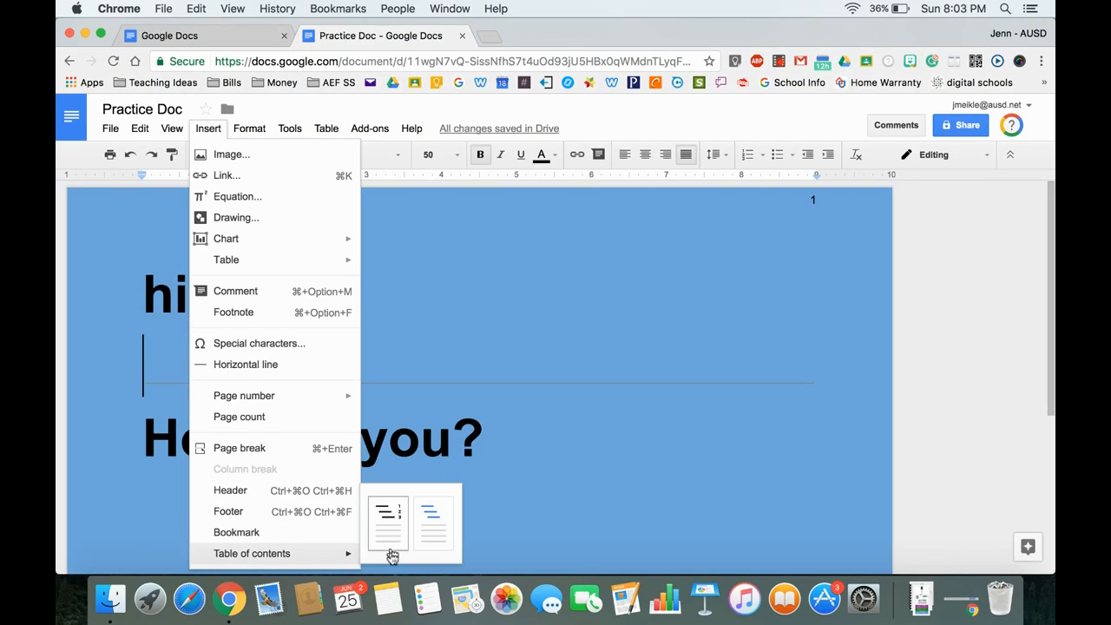
left_click(388, 521)
left_click(279, 398)
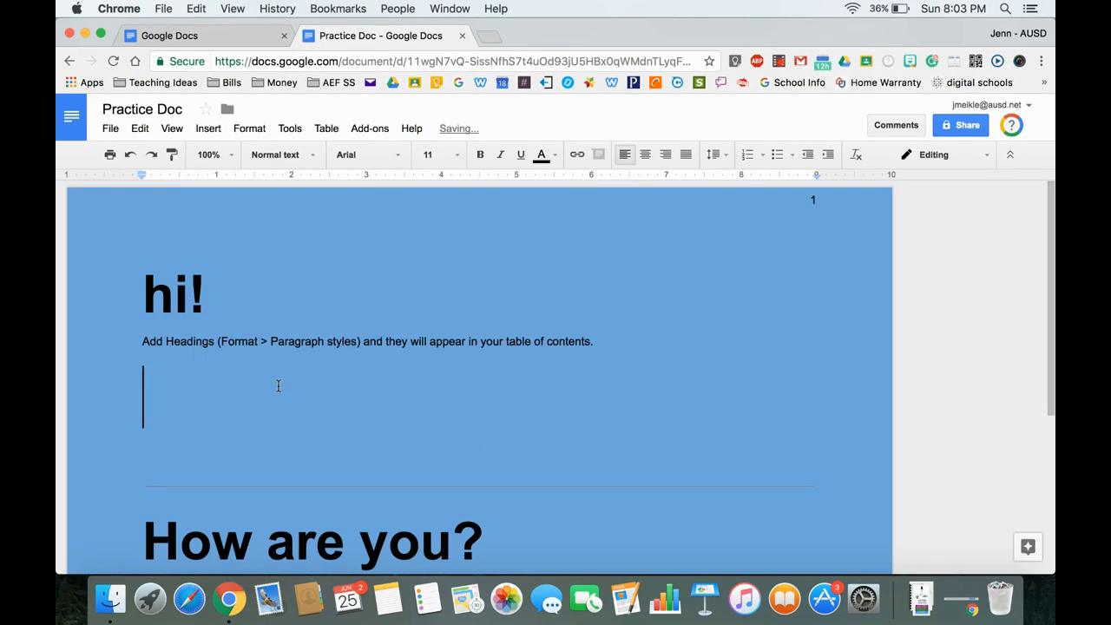
Format the document in two columns and add "kjn" after "hi!".
left_click(243, 129)
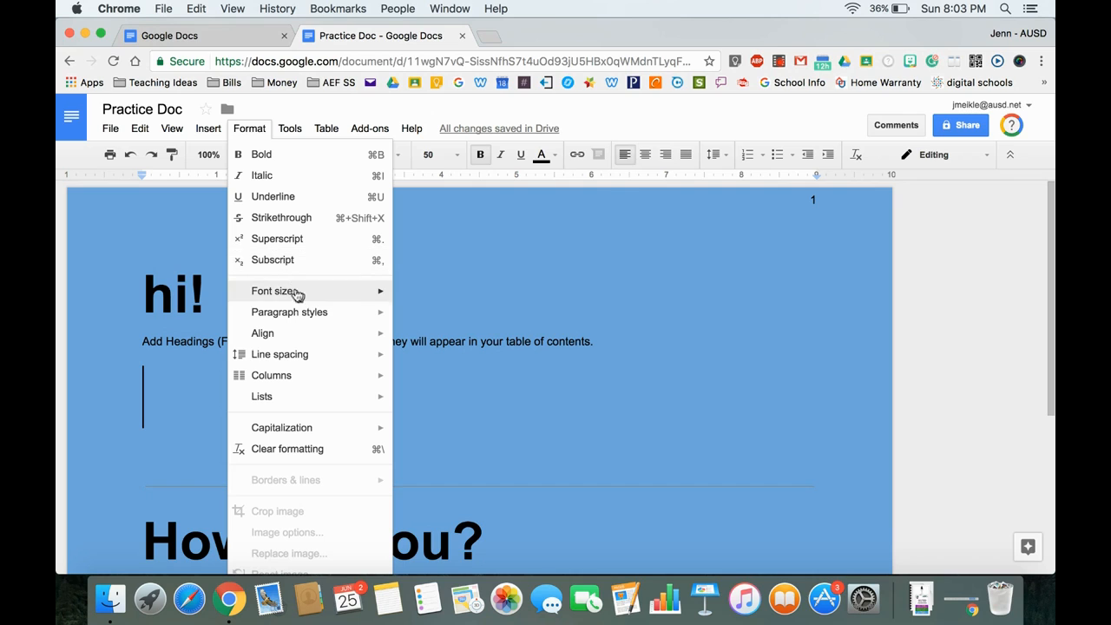
mouse_move(342, 321)
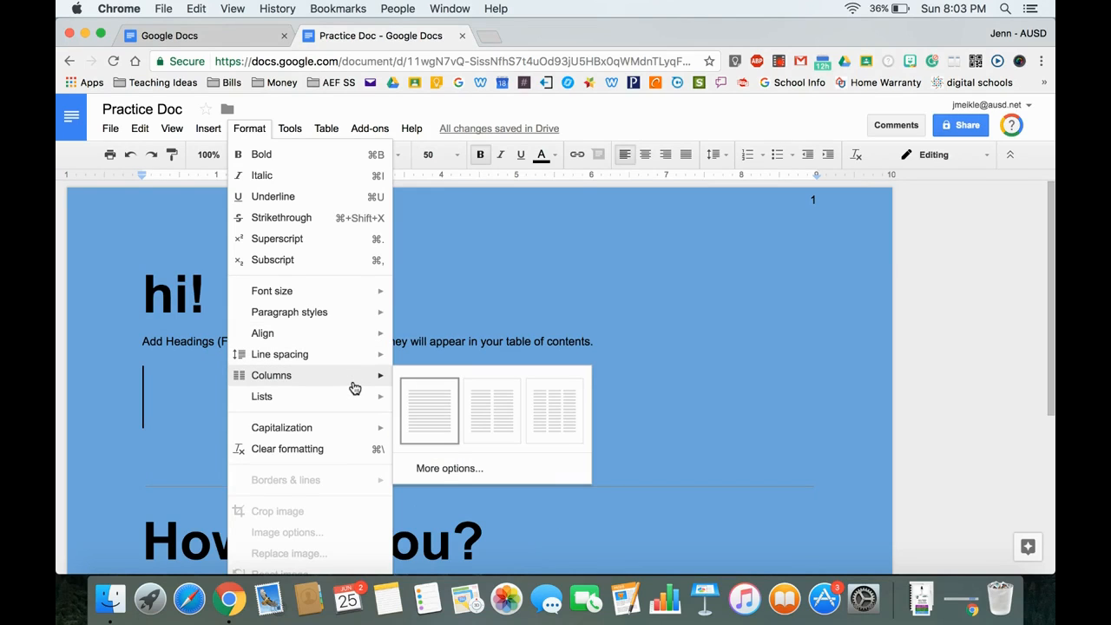
left_click(502, 413)
left_click(619, 313)
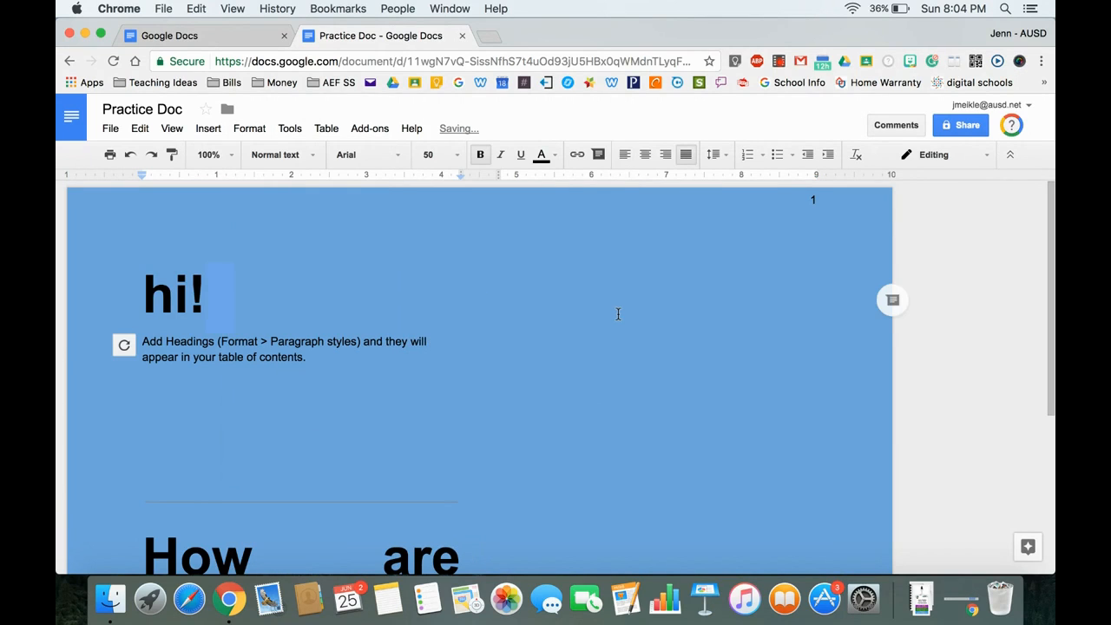
type("kjn")
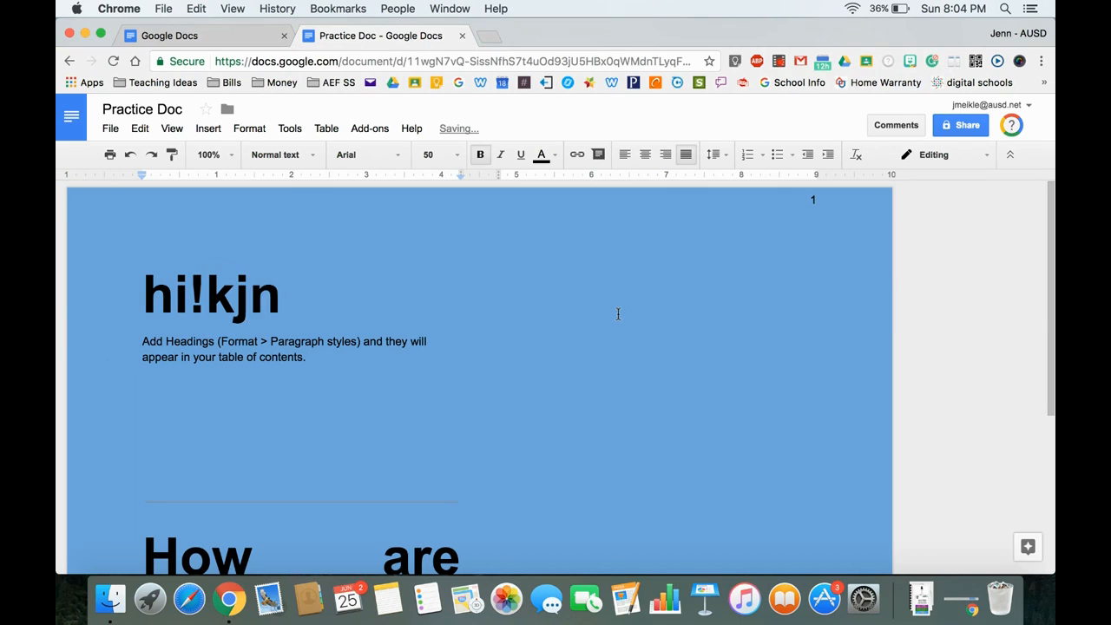
Add blank lines after "How are you?" to reach the top of the second column, and enter "jhgjhgjhlg" there.
scroll(617, 454, "down", 3)
double_click(423, 402)
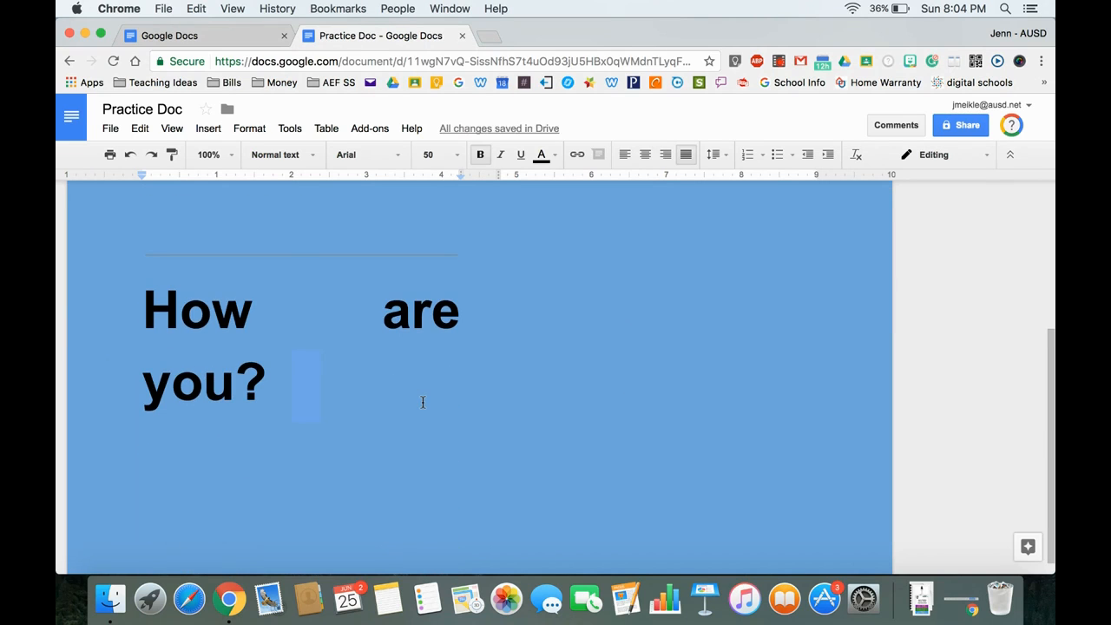
key("Return")
key("Return")
key("Return")
key("Return")
key("Return")
key("BackSpace")
key("BackSpace")
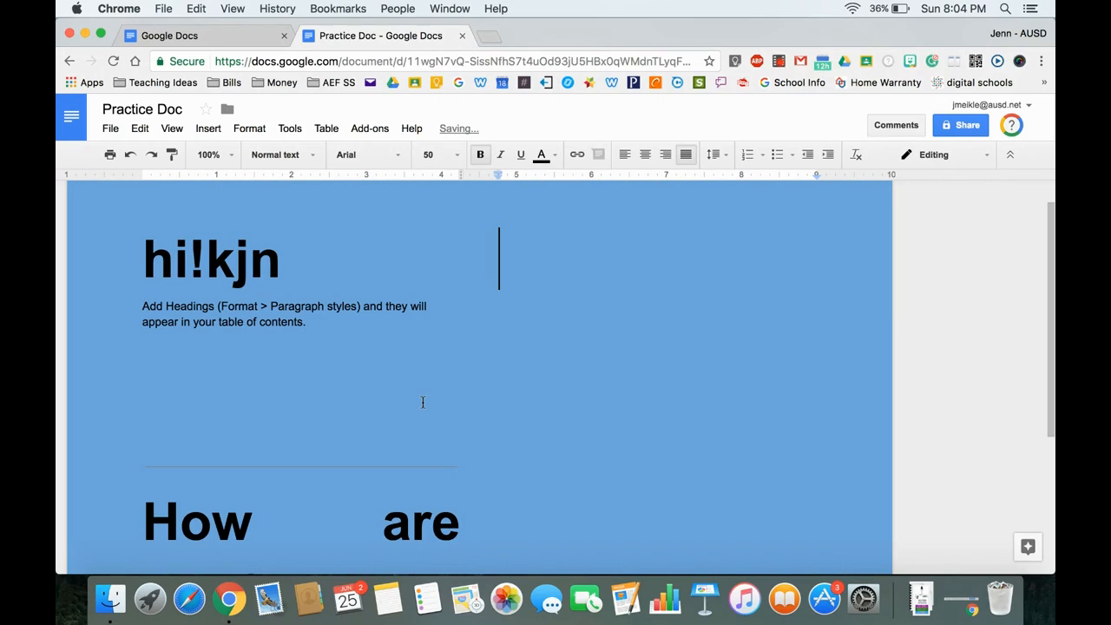
type("jhgjhgjhlg")
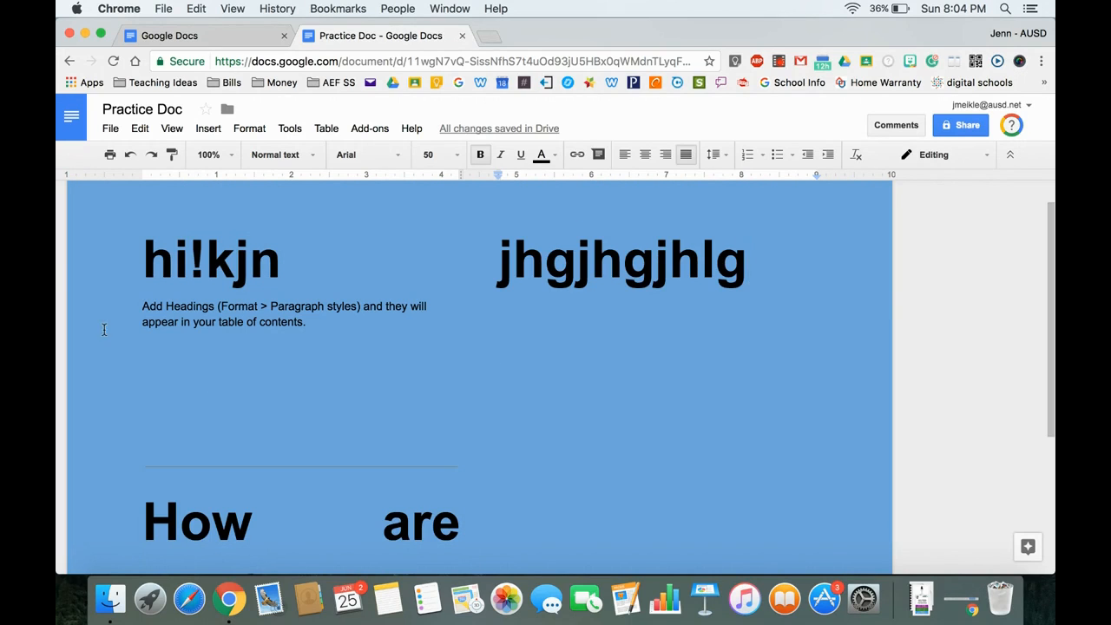
Examine the capitalization options and clear the formatting at the cursor after "jhgjhgjhlg".
left_click(283, 129)
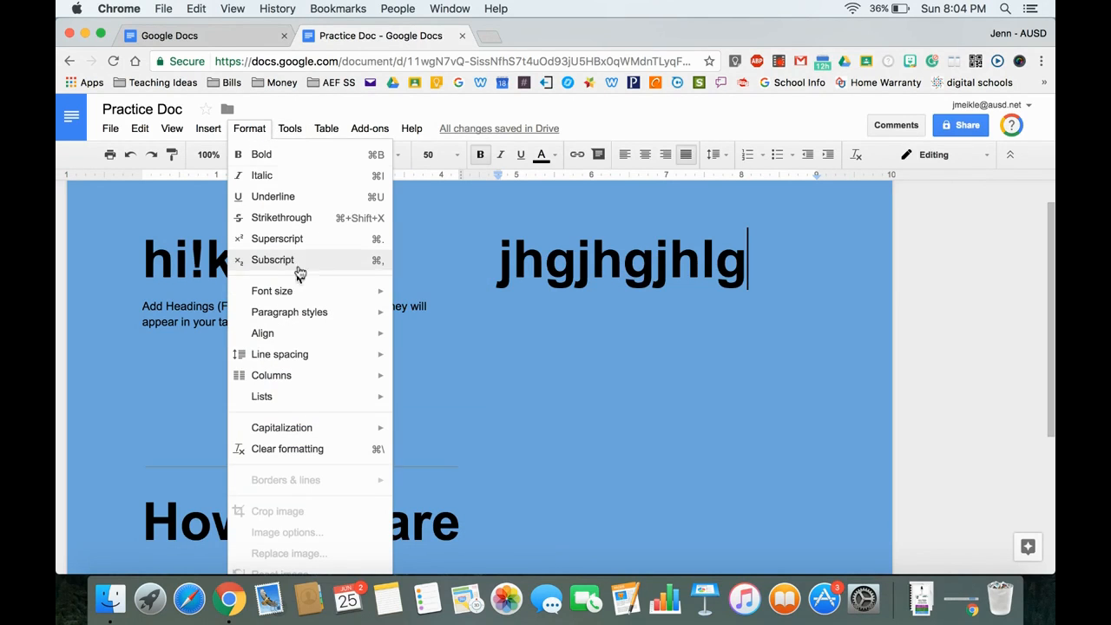
mouse_move(333, 429)
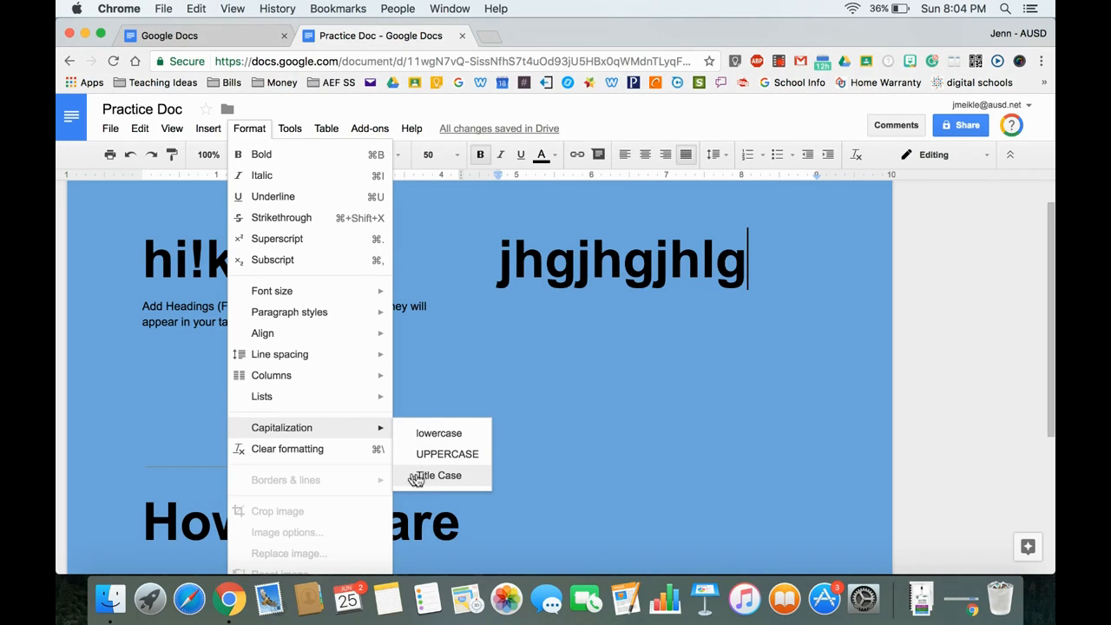
left_click(359, 449)
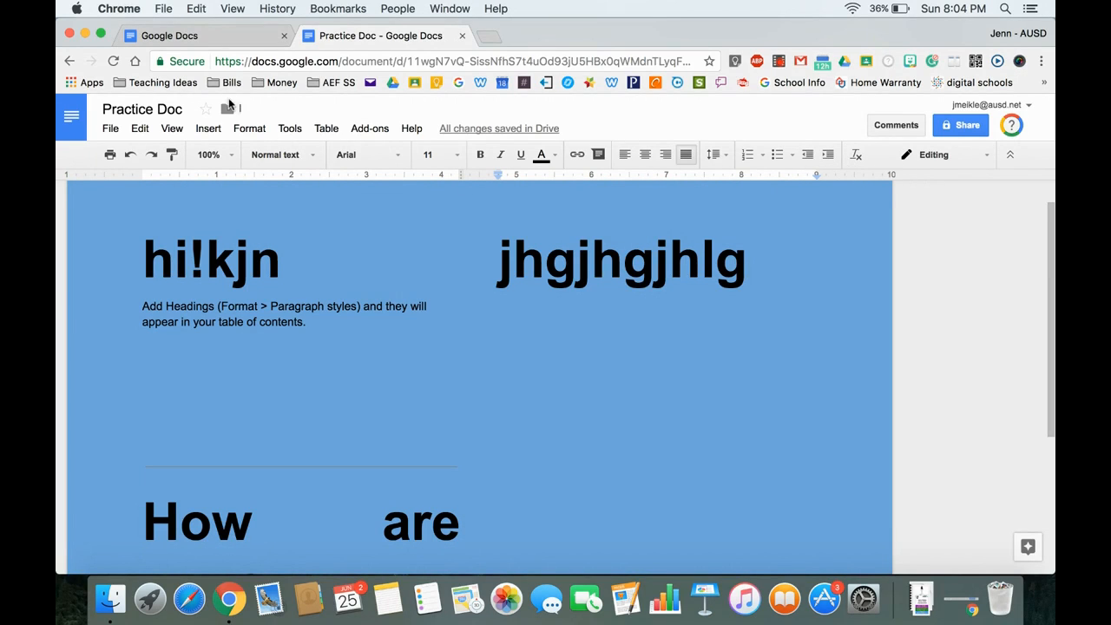
Examine the Explore topics suggested for the document, and close Explore.
left_click(294, 128)
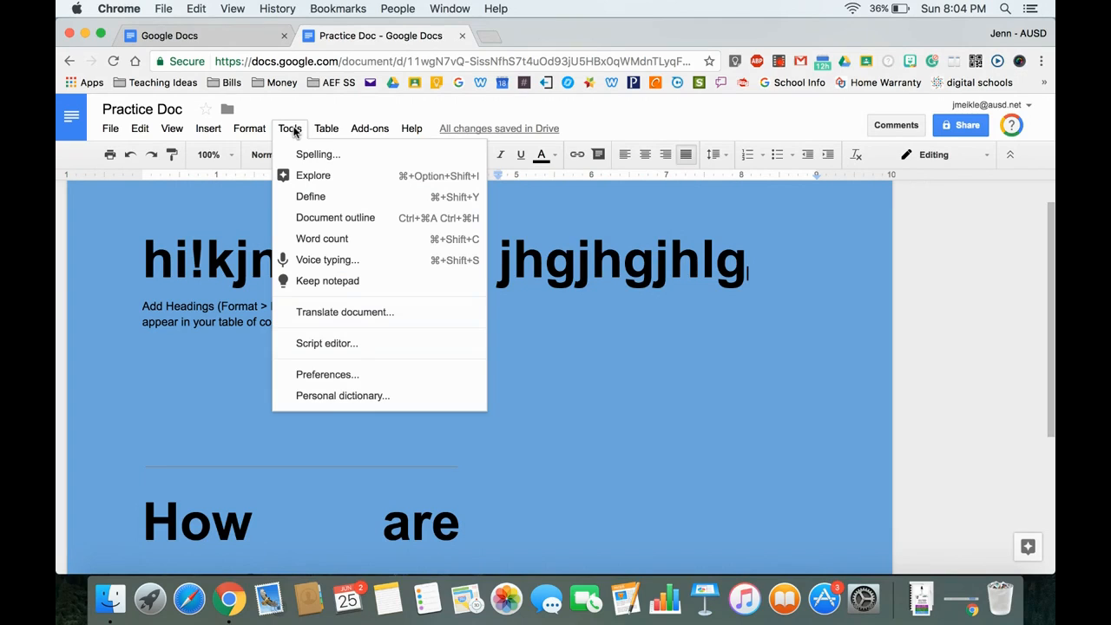
left_click(335, 183)
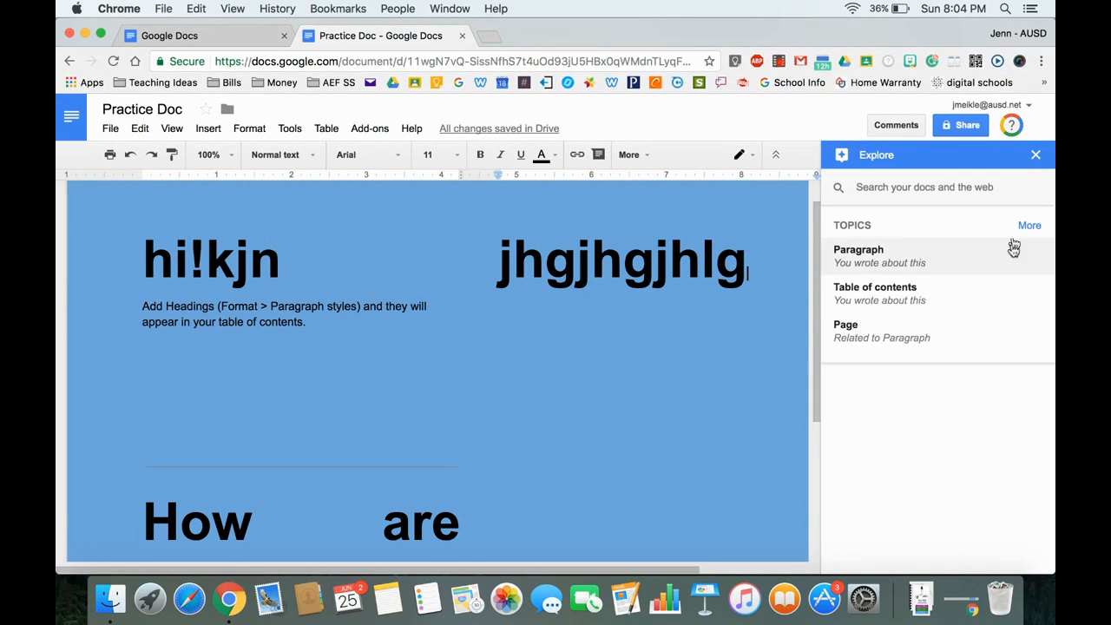
left_click(1036, 154)
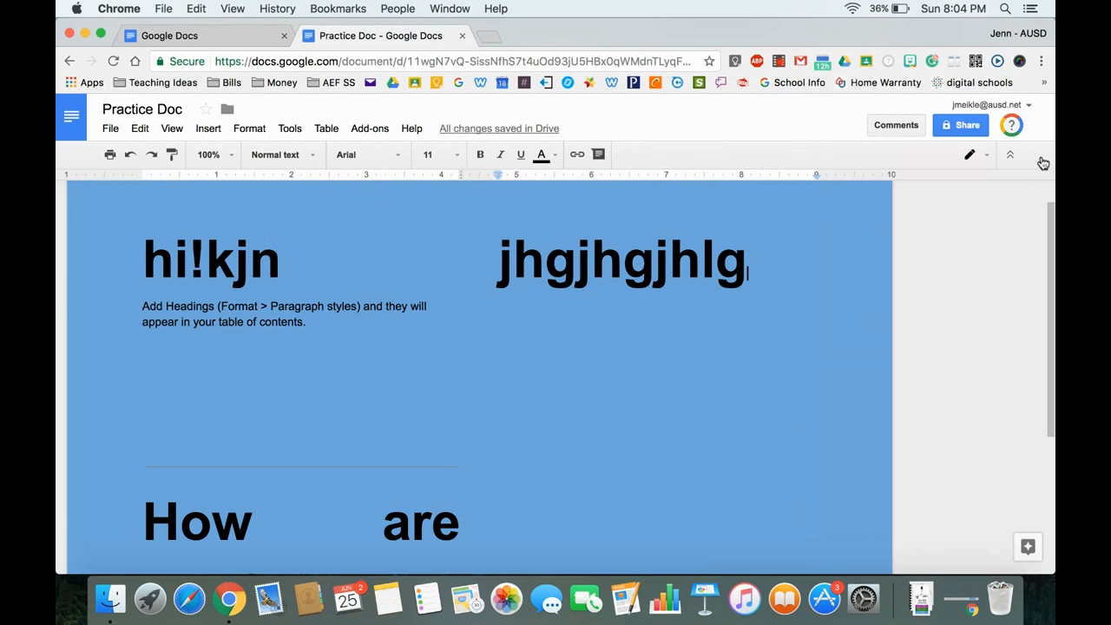
Allow microphone access and dictate text after "jhgjhgjhlg" with English (US) voice typing, from "And now I can type everything" to "click the microphone to stop it".
left_click(292, 129)
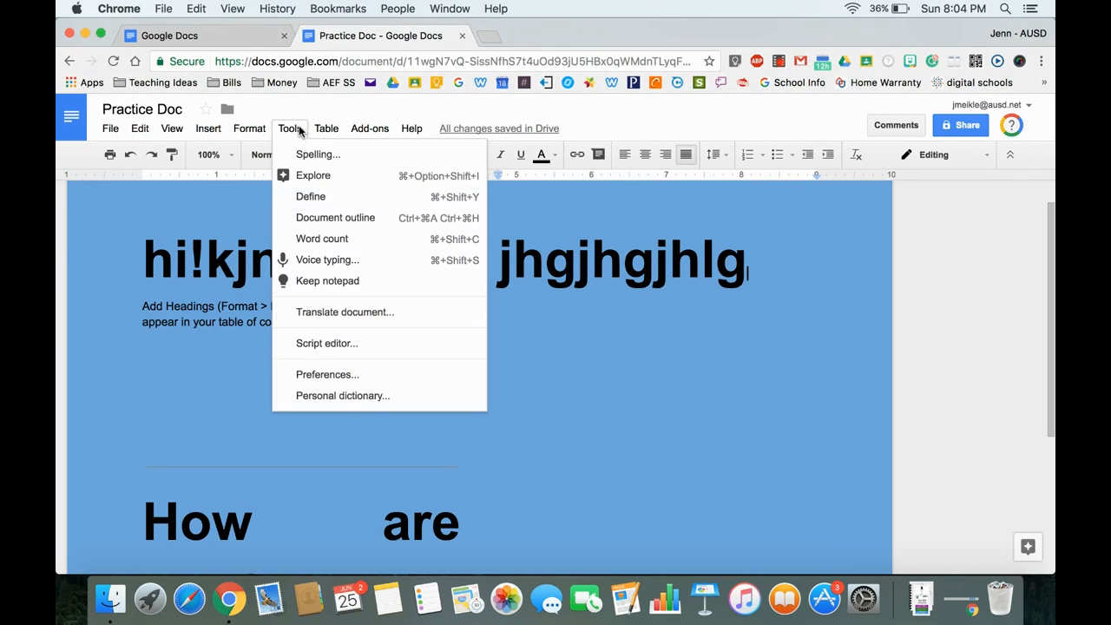
left_click(349, 262)
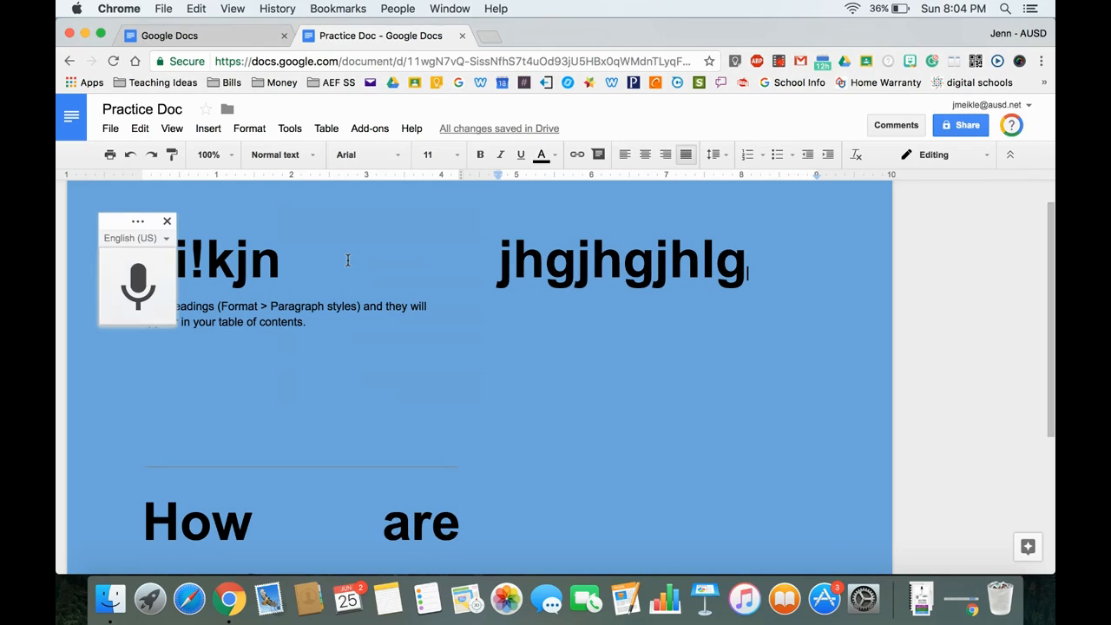
left_click(139, 286)
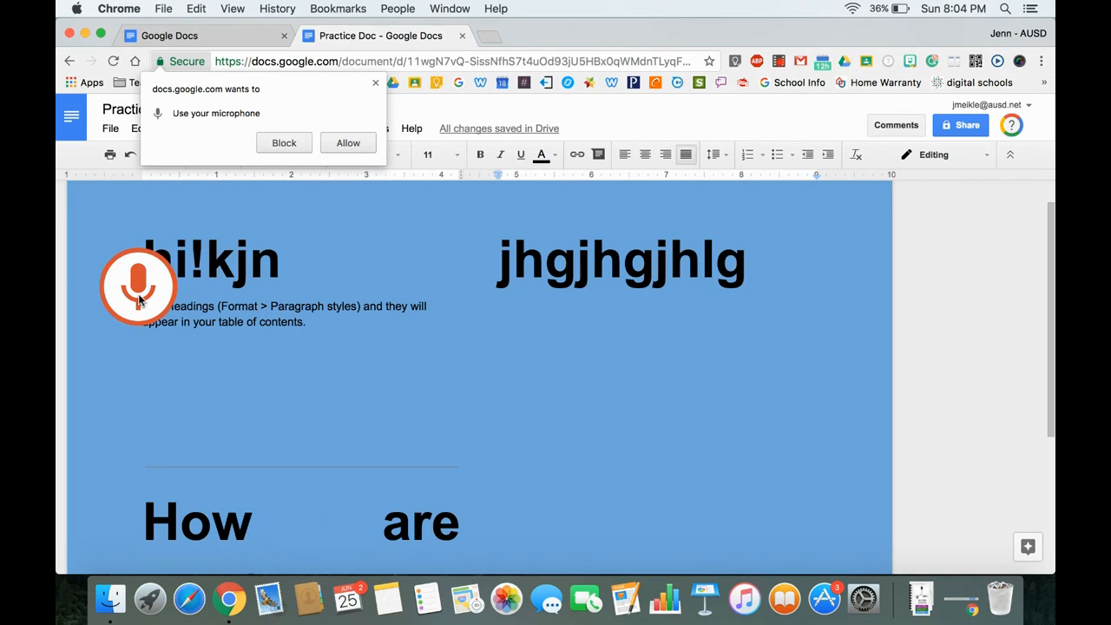
left_click(363, 145)
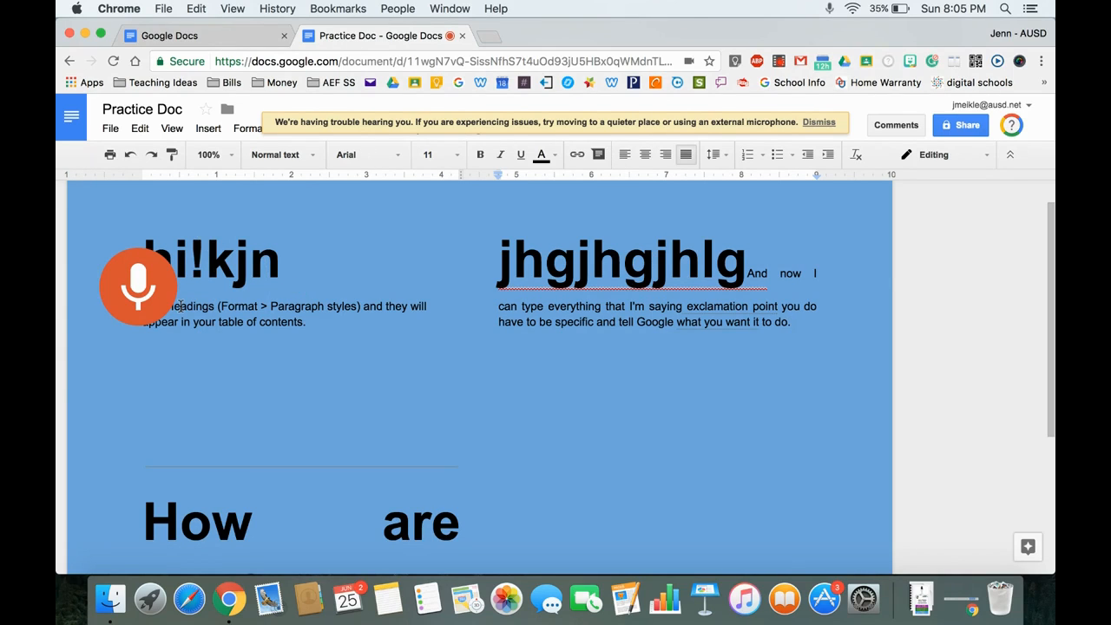
left_click(134, 299)
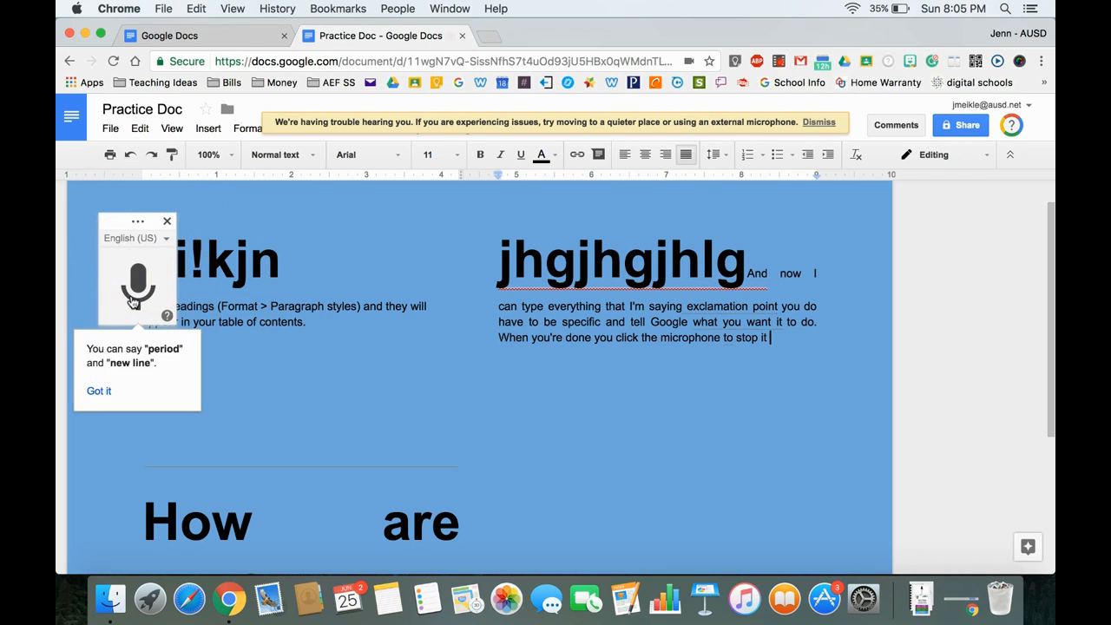
Replace the dictated words "exclamation point" with the suggested "!".
left_click(778, 308)
right_click(700, 309)
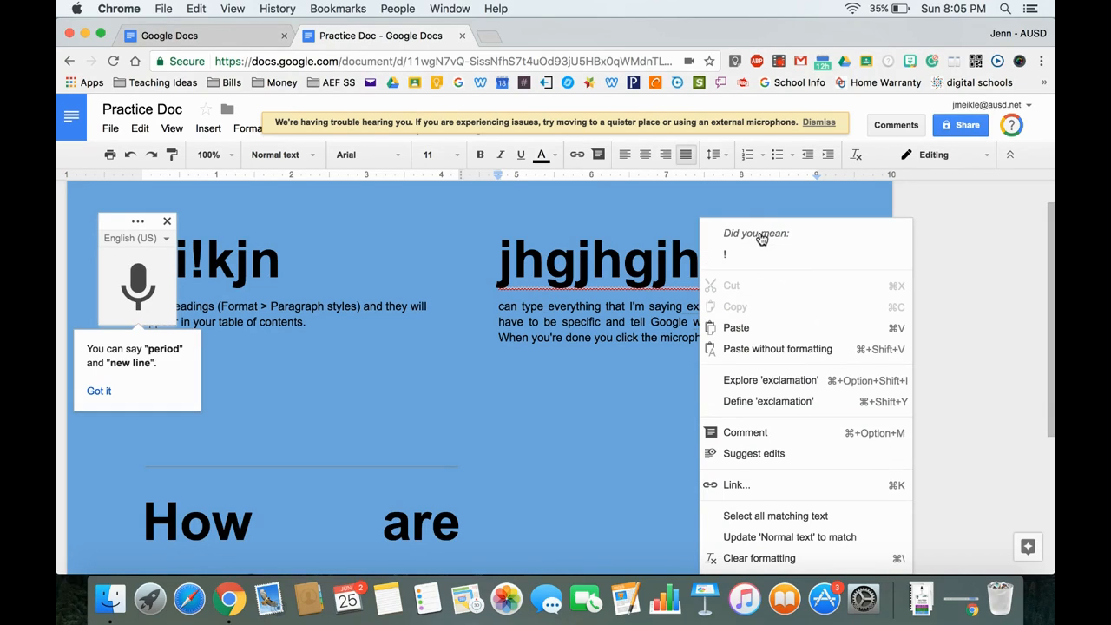
left_click(734, 257)
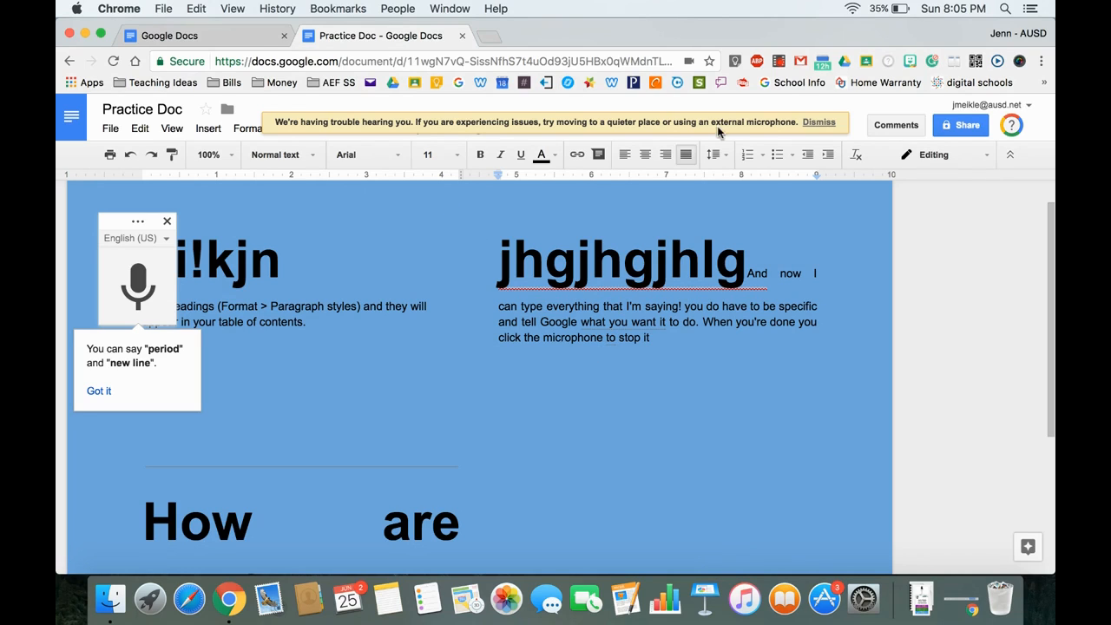
Dismiss the microphone trouble notice and close the voice typing tool.
left_click(818, 122)
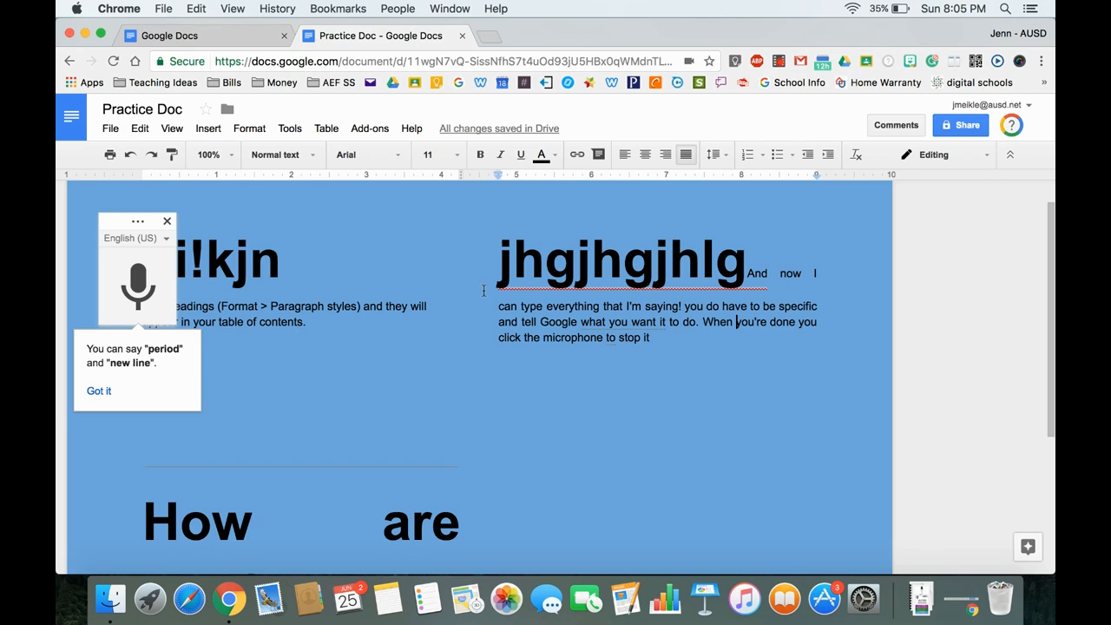
left_click(330, 129)
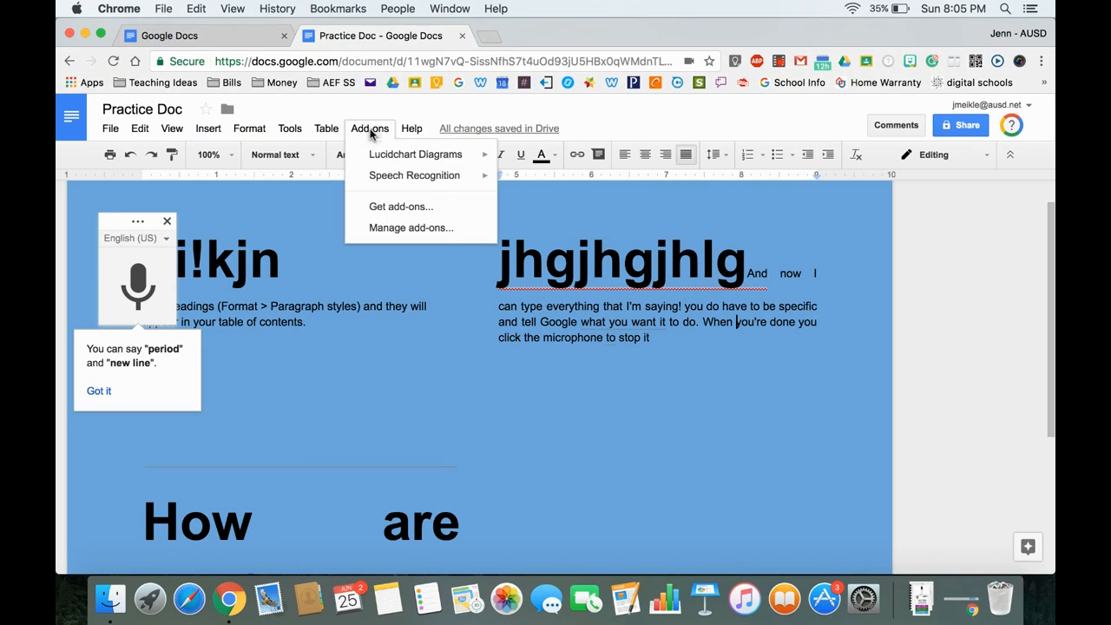
left_click(371, 133)
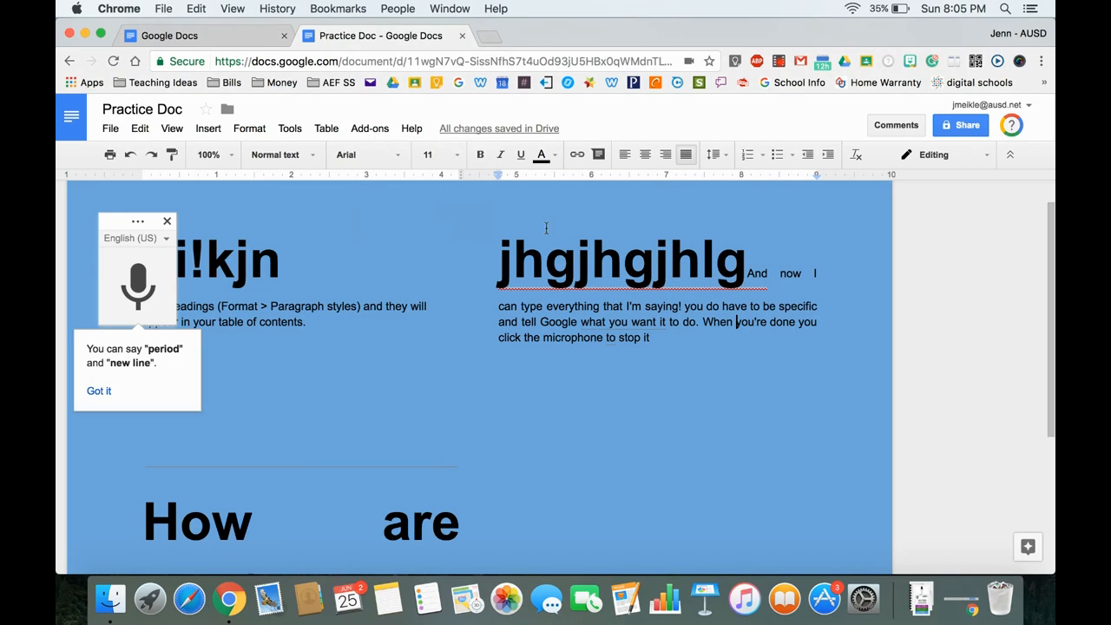
left_click(144, 292)
left_click(167, 222)
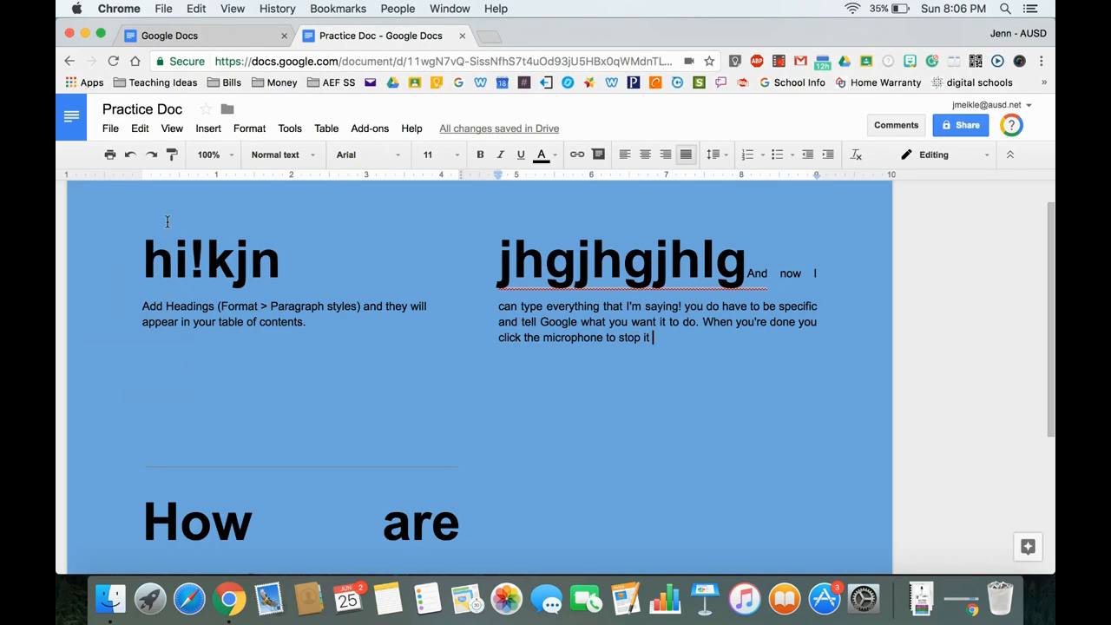
Check the document's word count and close the count window.
left_click(292, 129)
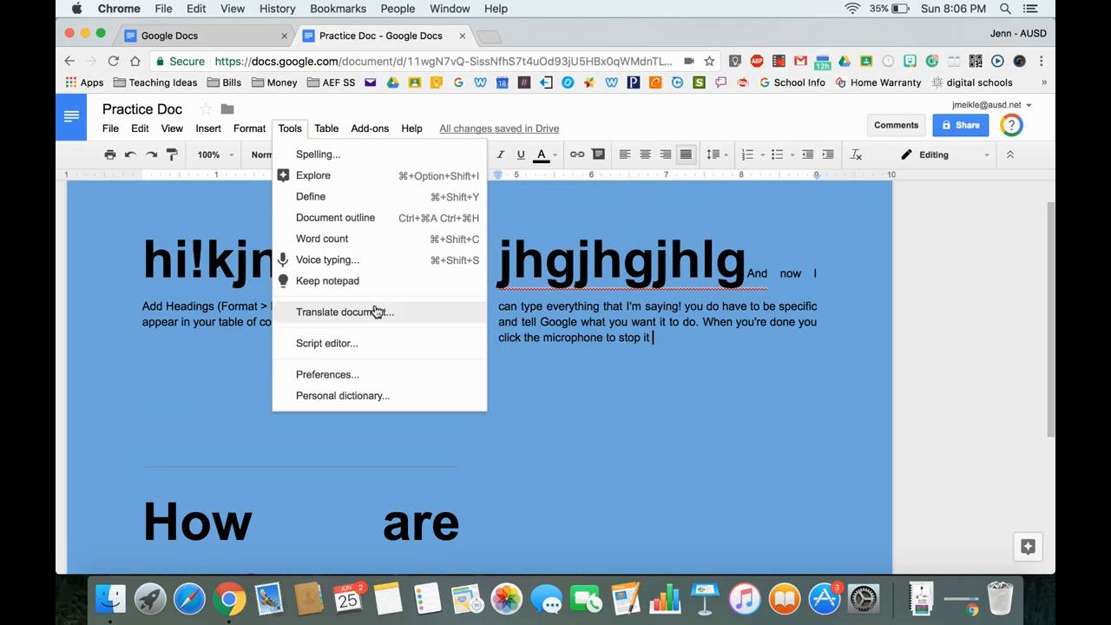
left_click(371, 242)
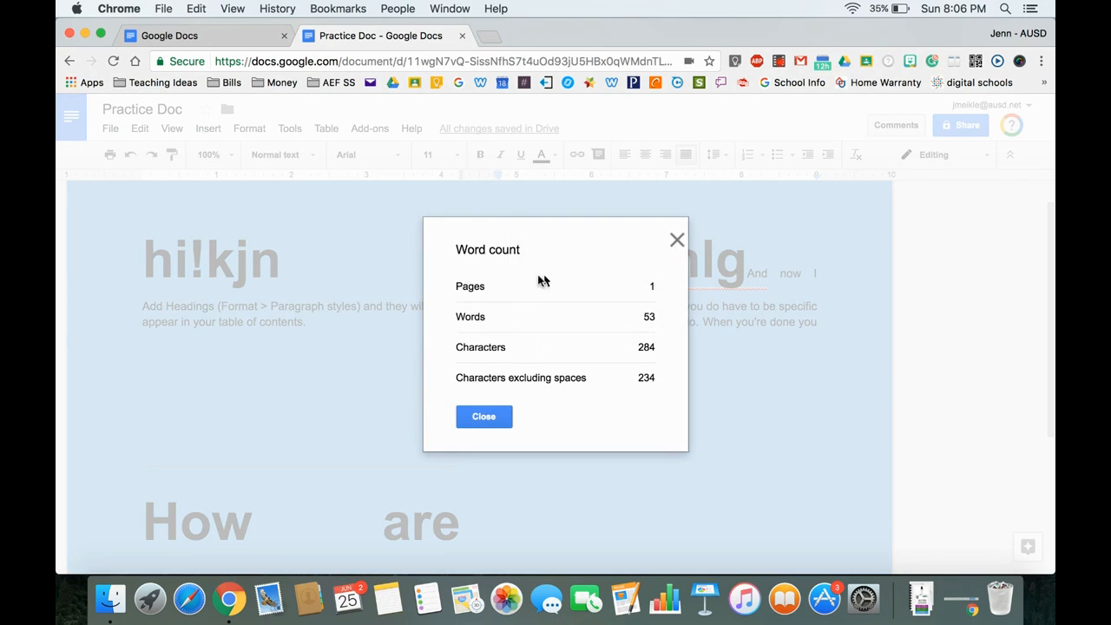
left_click(492, 416)
Look up the definition of "microphone" in the built-in dictionary.
left_click(290, 129)
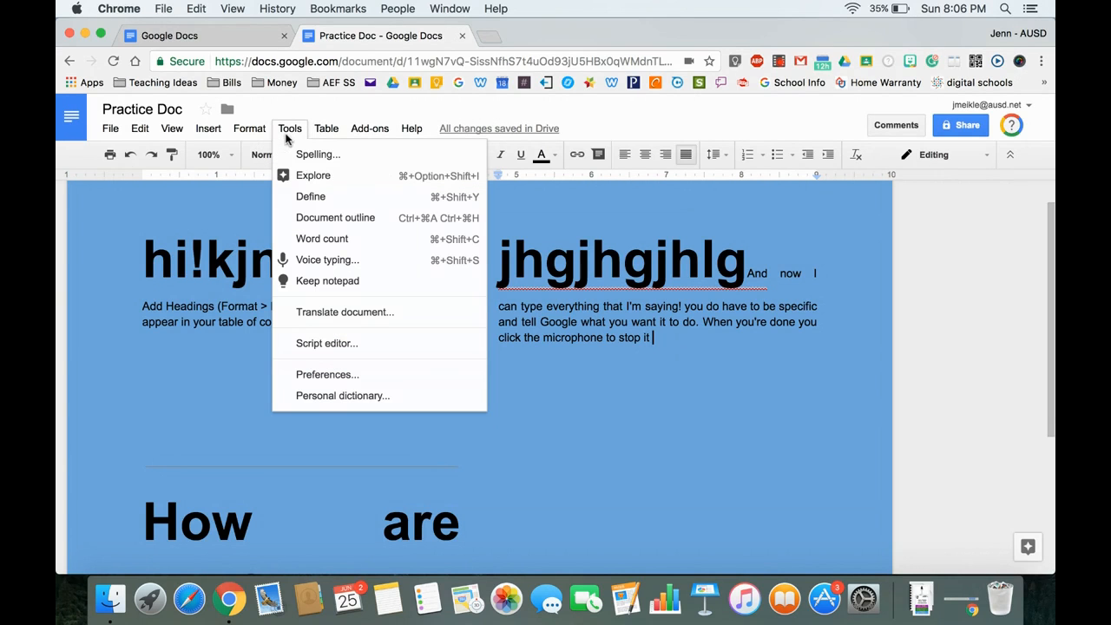
left_click(311, 198)
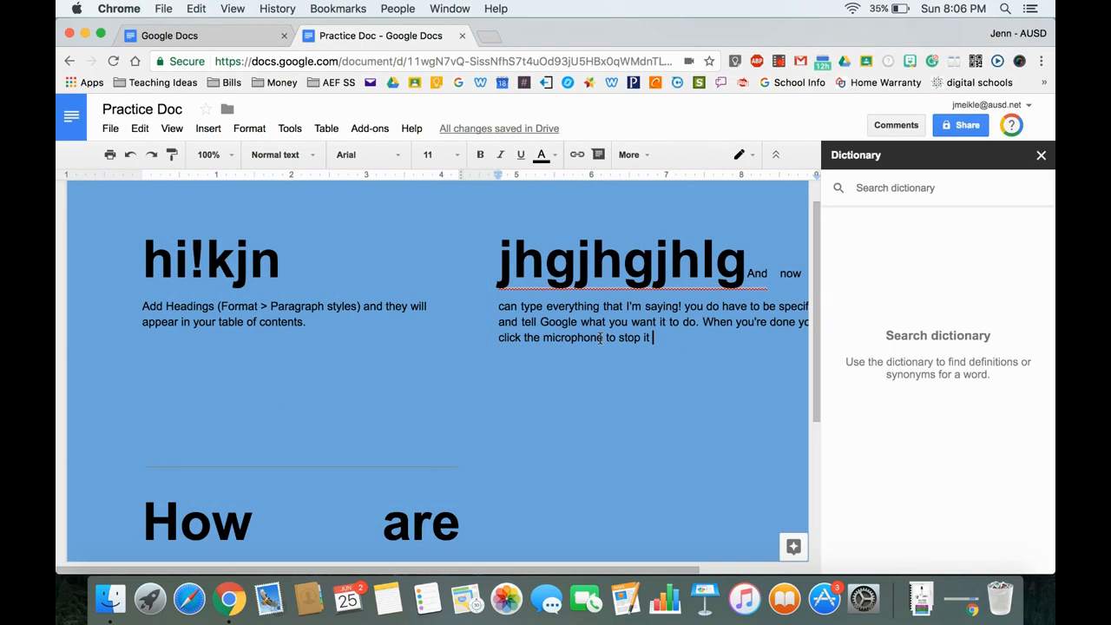
scroll(600, 337, "right", 2)
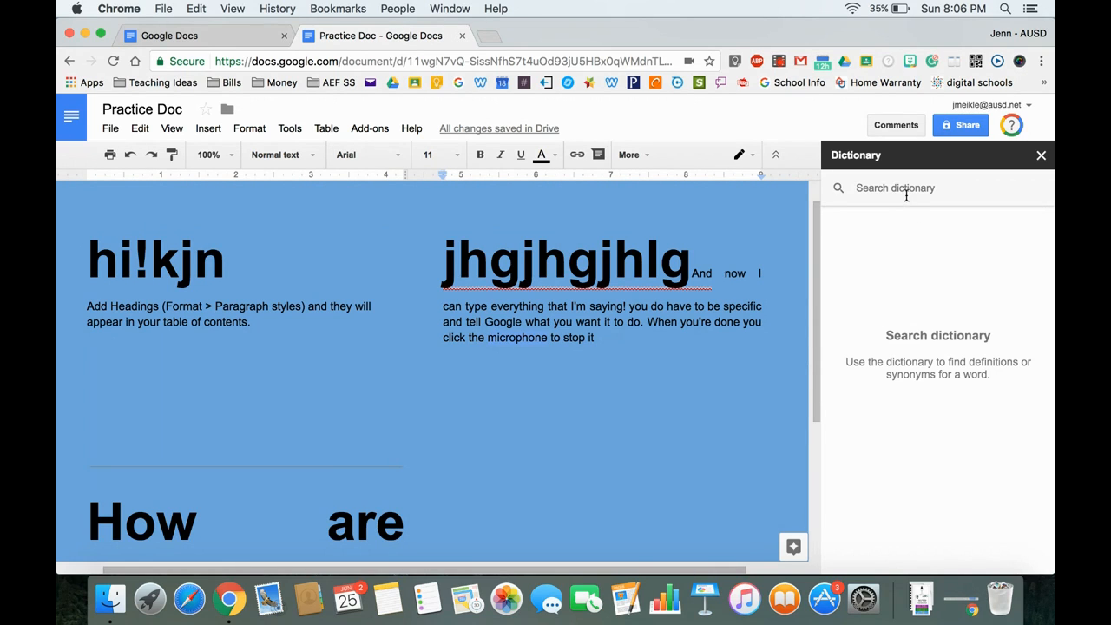
left_click(290, 128)
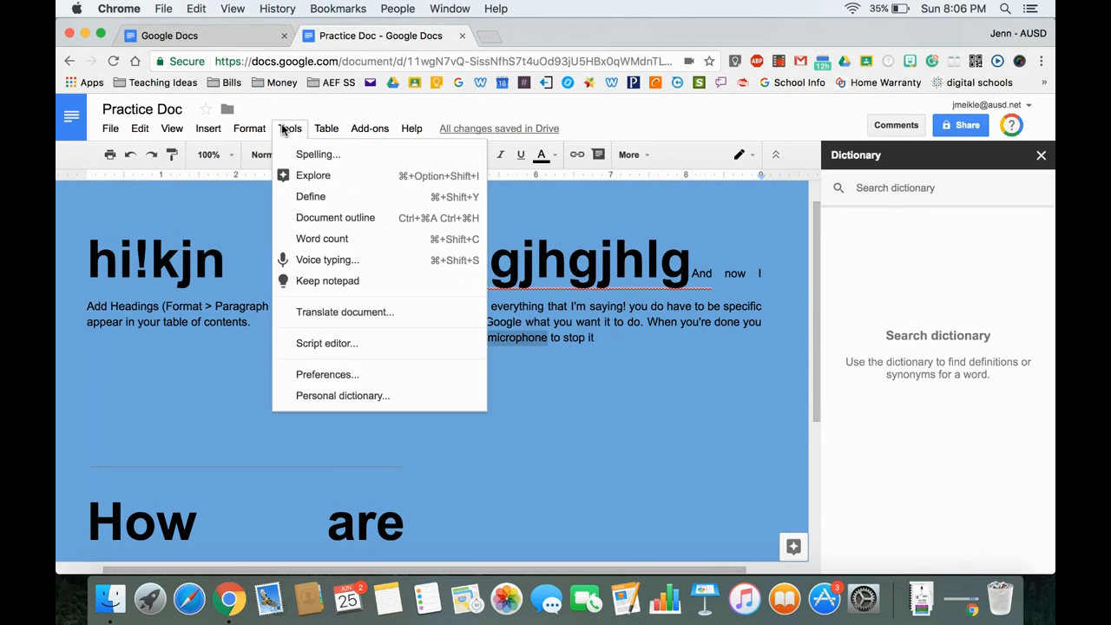
left_click(330, 206)
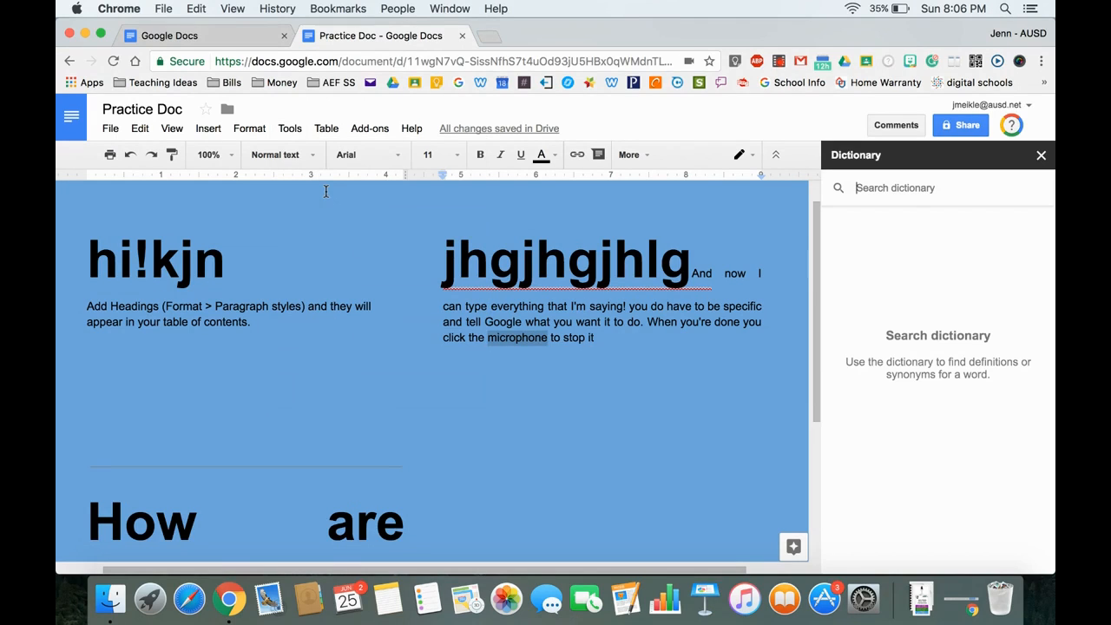
type("microphone")
key("Return")
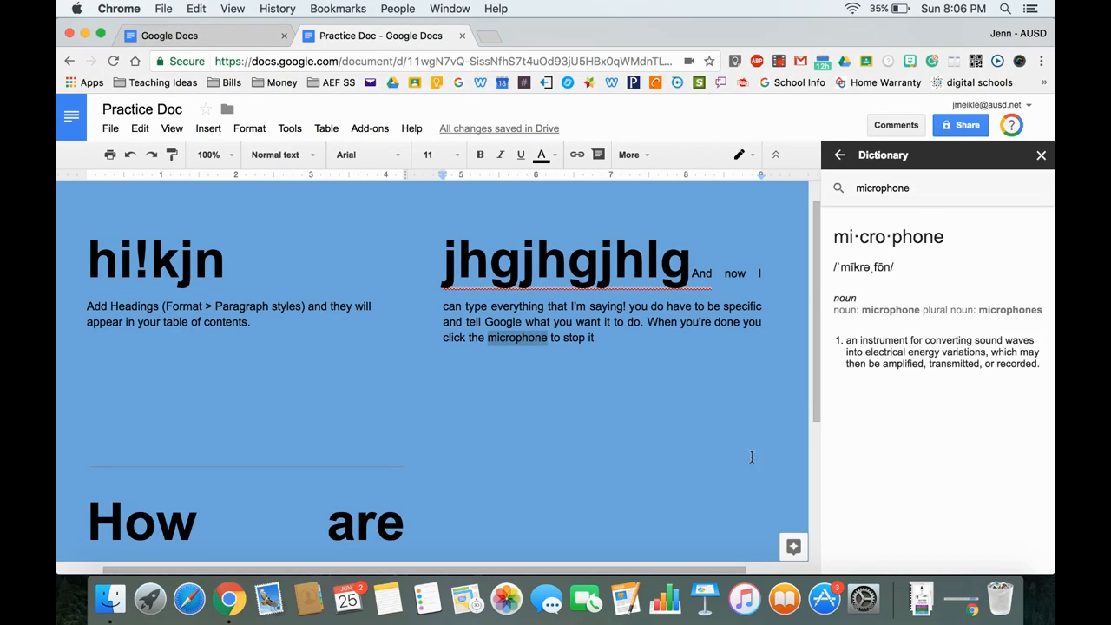
Create a Chinese (Simplified) translation titled "Translated copy of Practice Doc", and return to Practice Doc, closing the translated copy.
left_click(290, 128)
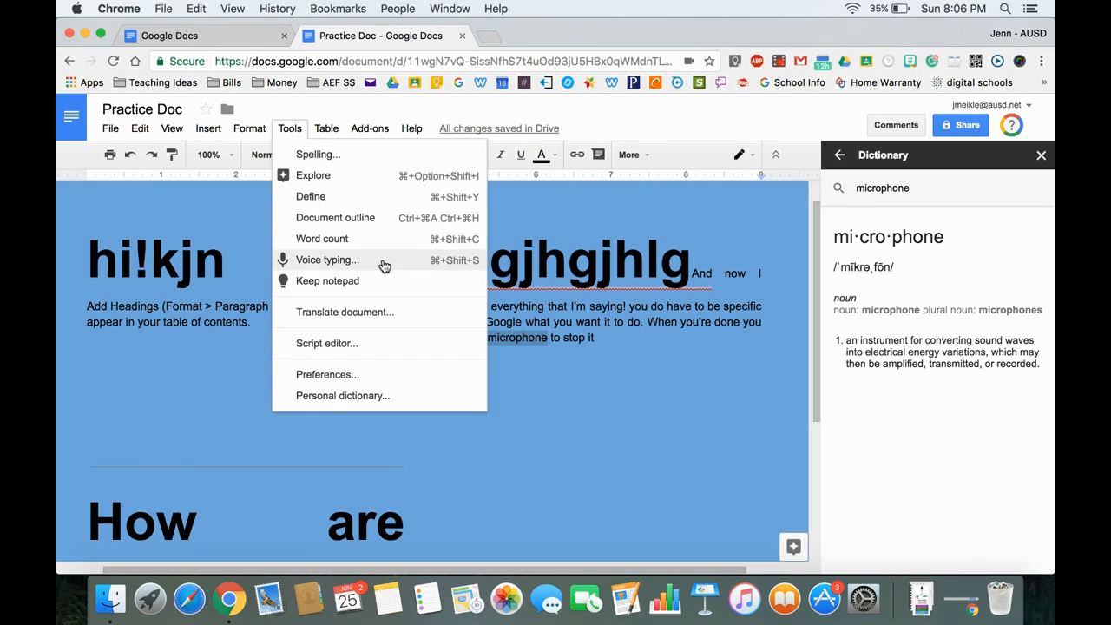
left_click(390, 313)
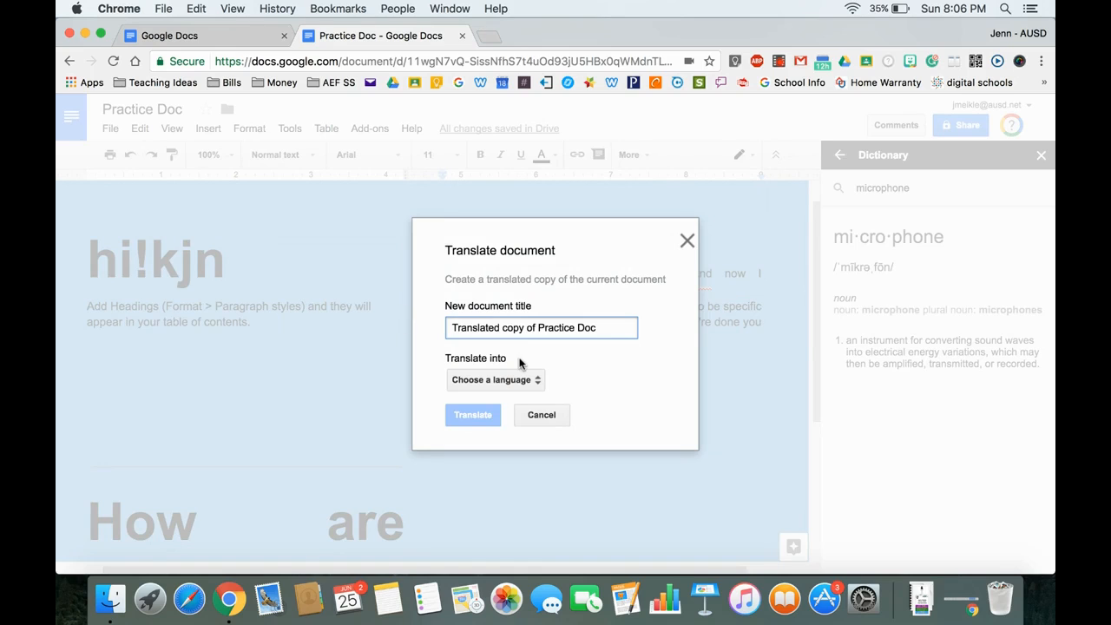
left_click(526, 384)
scroll(534, 466, "down", 5)
scroll(537, 469, "down", 3)
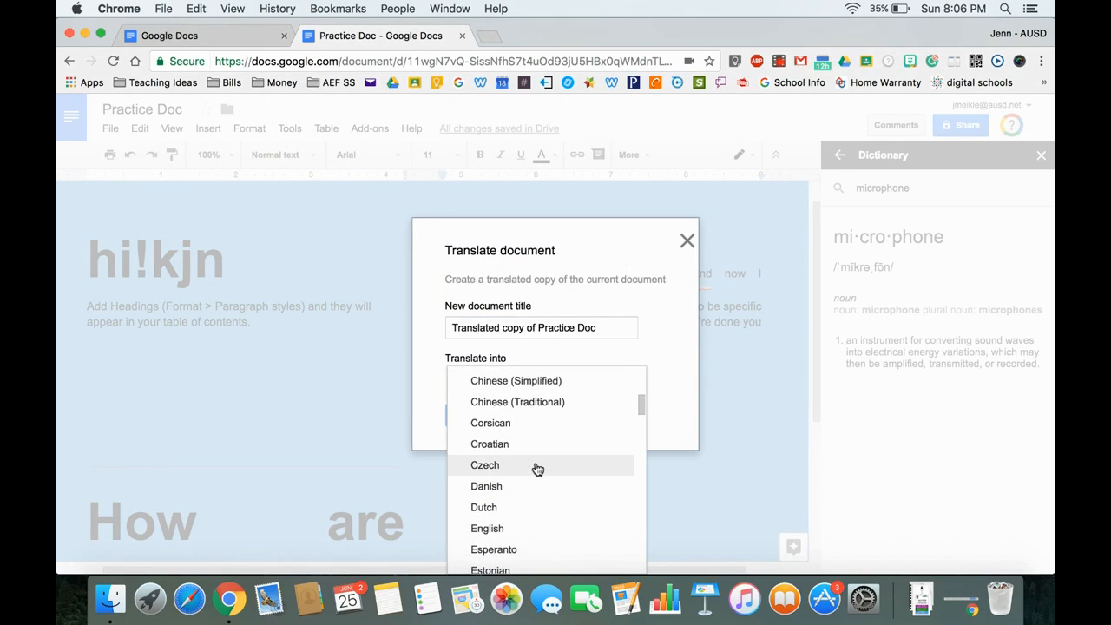
scroll(537, 469, "up", 2)
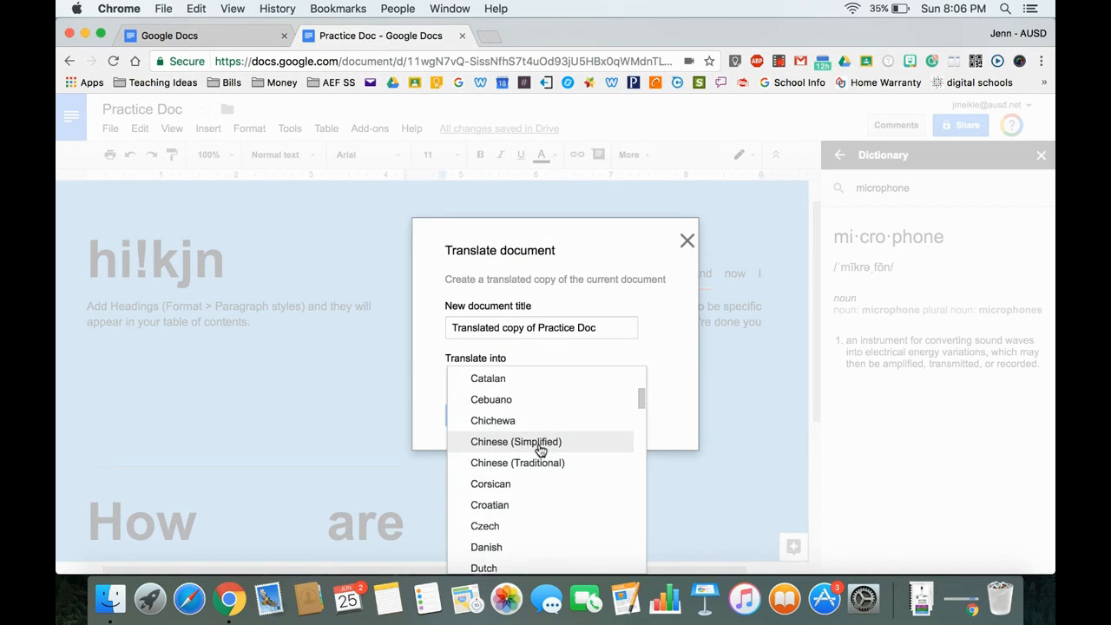
left_click(536, 445)
left_click(473, 415)
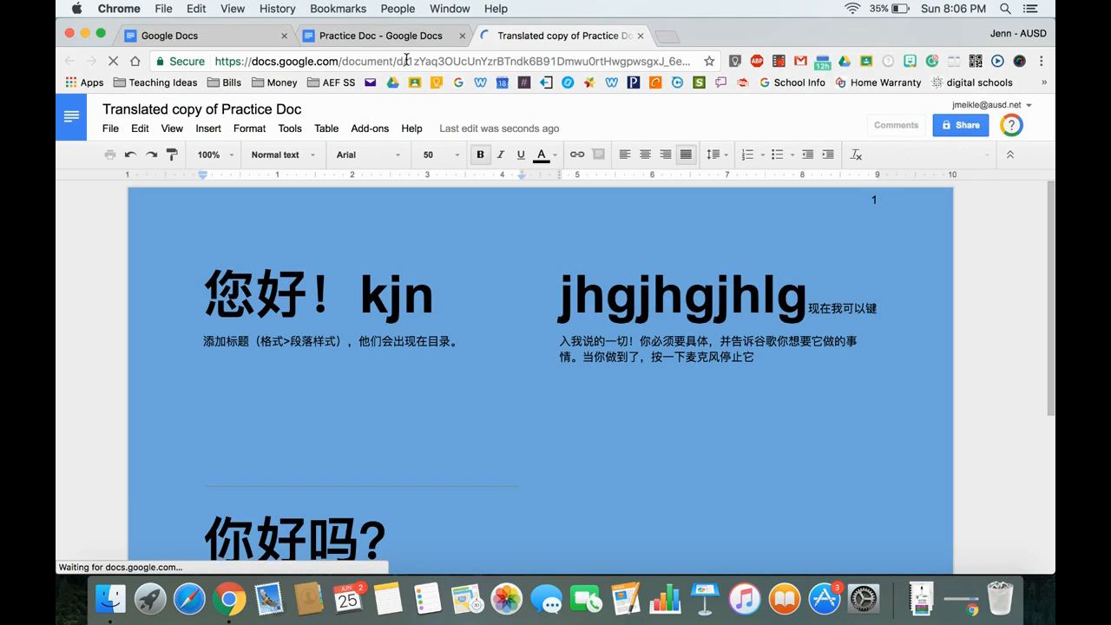
left_click(381, 34)
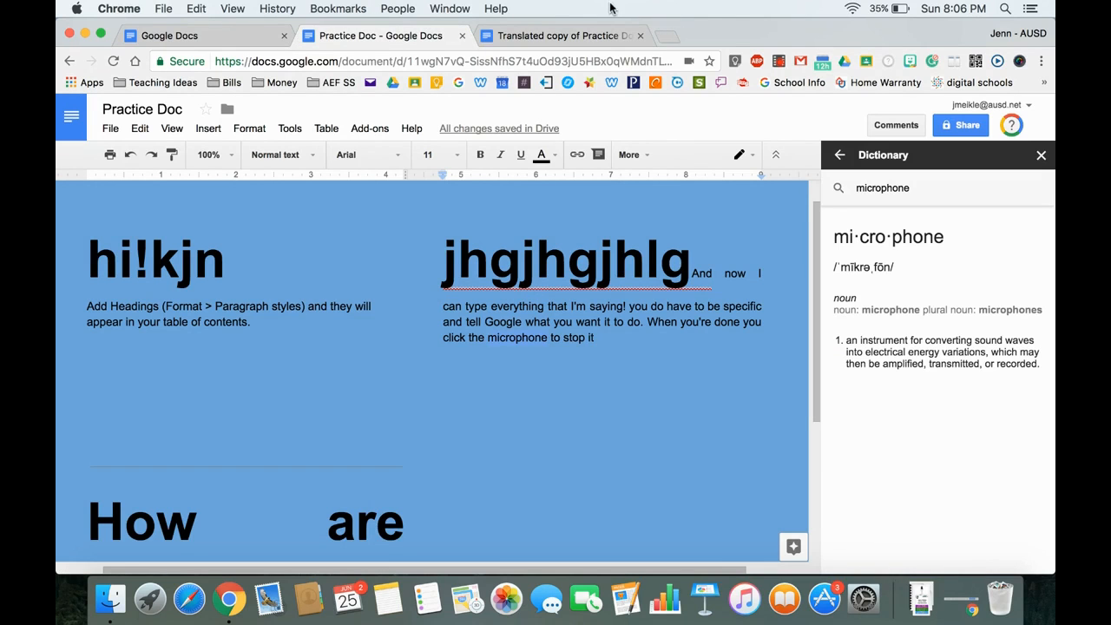
left_click(641, 37)
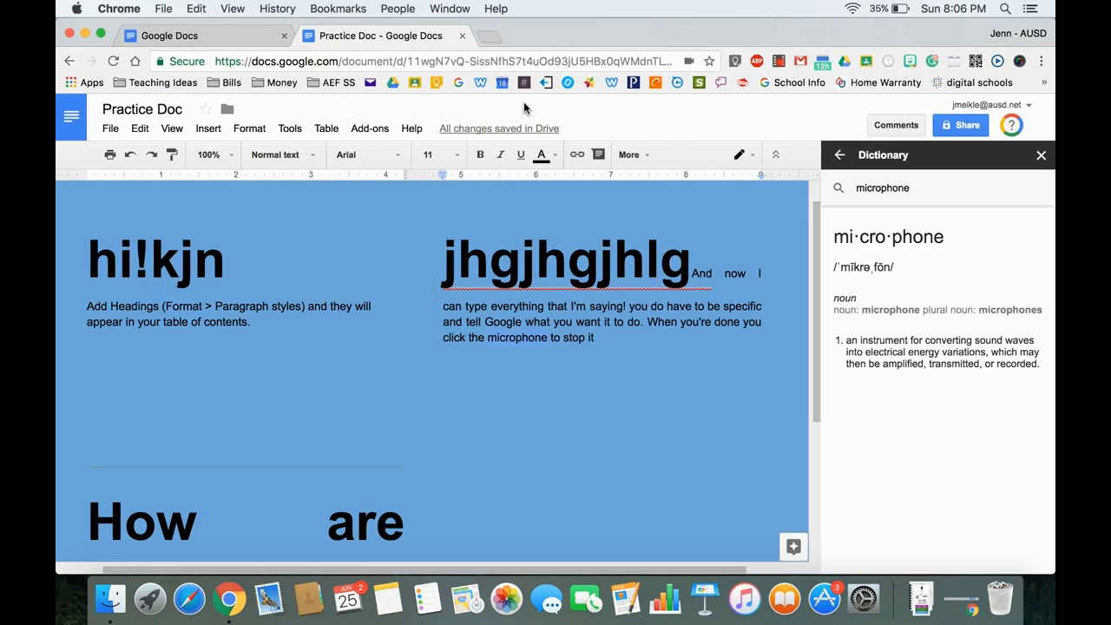
Insert a 3 x 3 table in place of the selected word "microphone" in the second column.
left_click(327, 129)
mouse_move(336, 155)
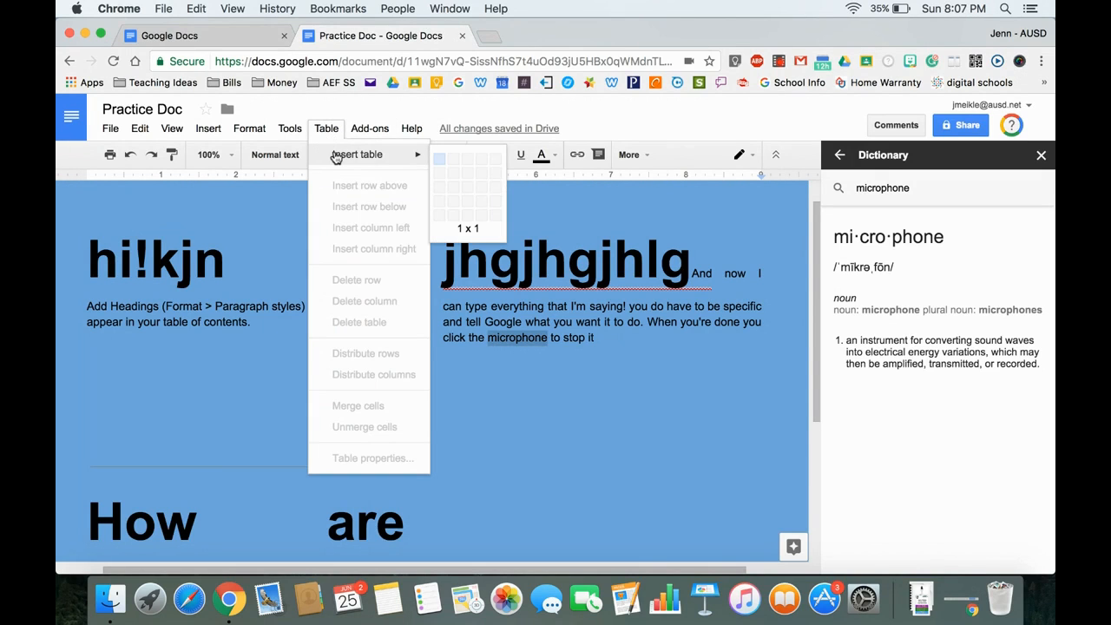
left_click(470, 185)
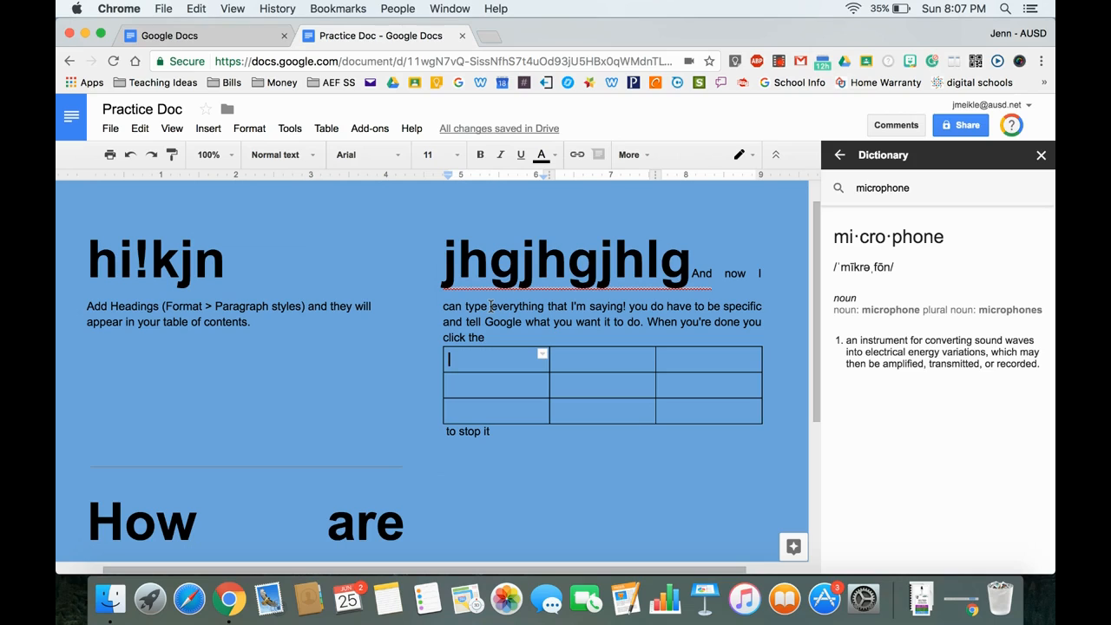
Fill the table's first row with the headings "Child 1", "Child 2" and "Child 3".
type("Ch")
key("Tab")
type("CHil")
key("BackSpace")
key("BackSpace")
key("BackSpace")
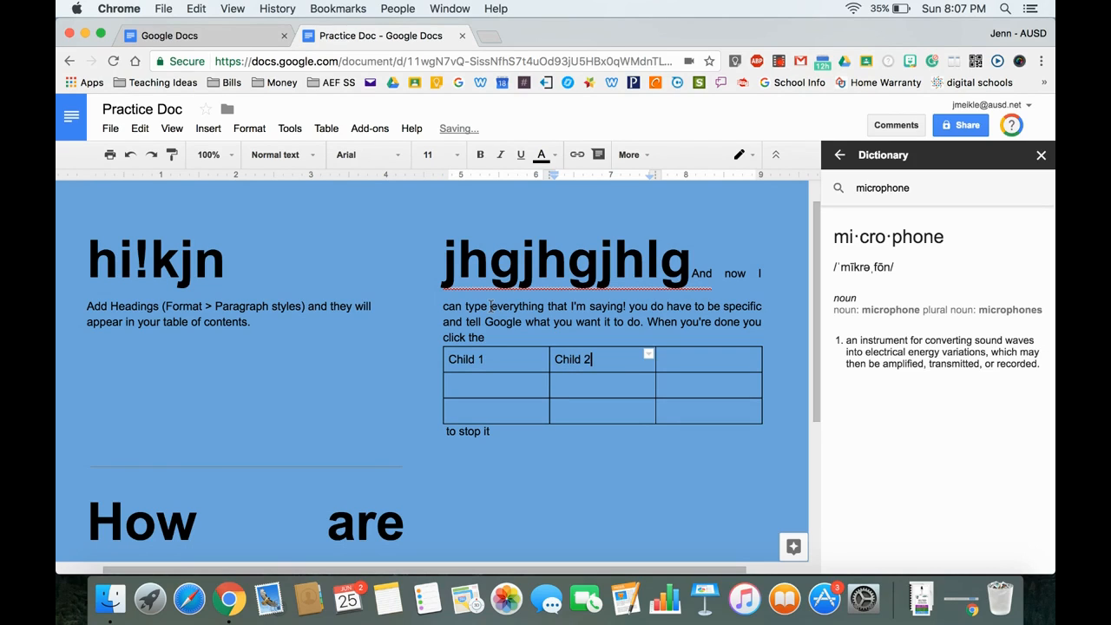
key("Tab")
type("CHi")
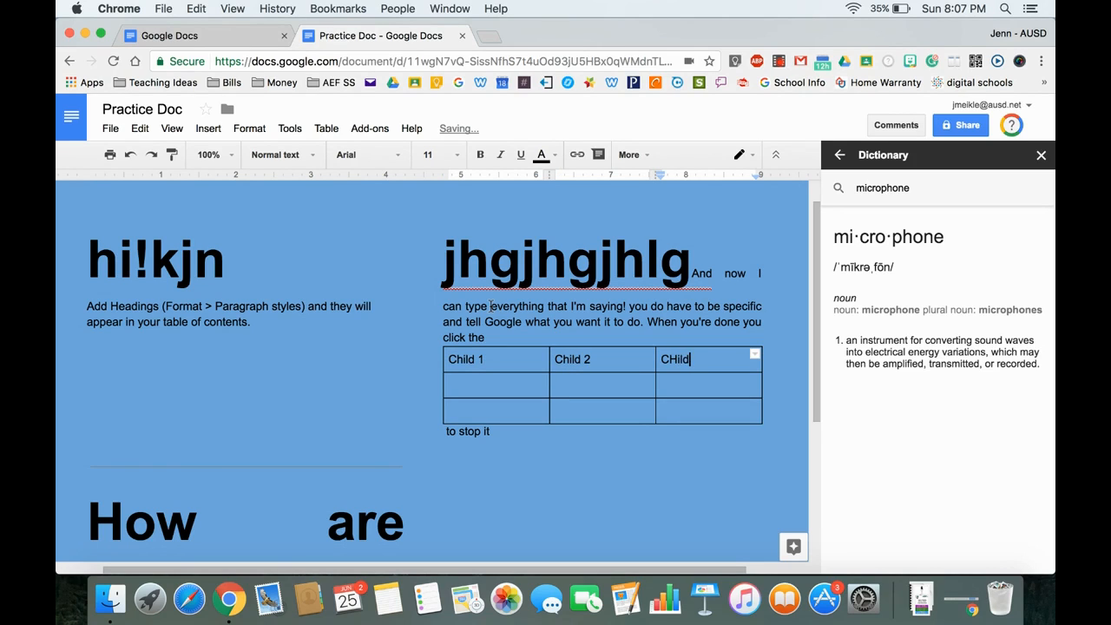
key("BackSpace")
type("hild 3")
Fill the table's second row with "blue" under Child 1, "red" under Child 2 and "yellow" under Child 3.
left_click(467, 381)
type("blu")
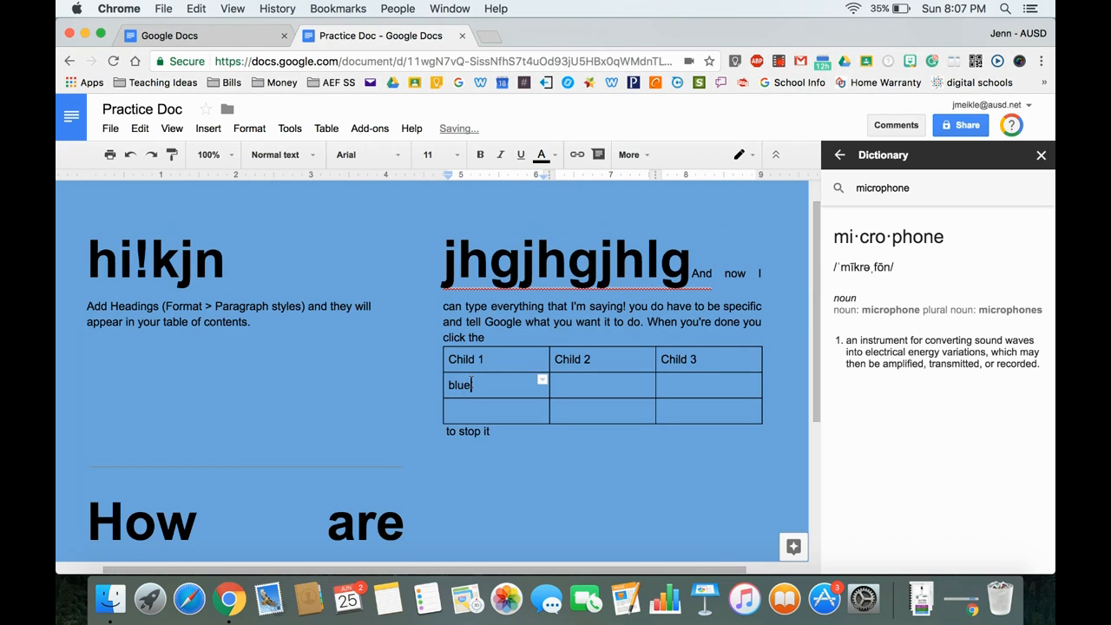
type("e")
key("Tab")
key("Tab")
type("yel")
key("shift+Tab")
type("re")
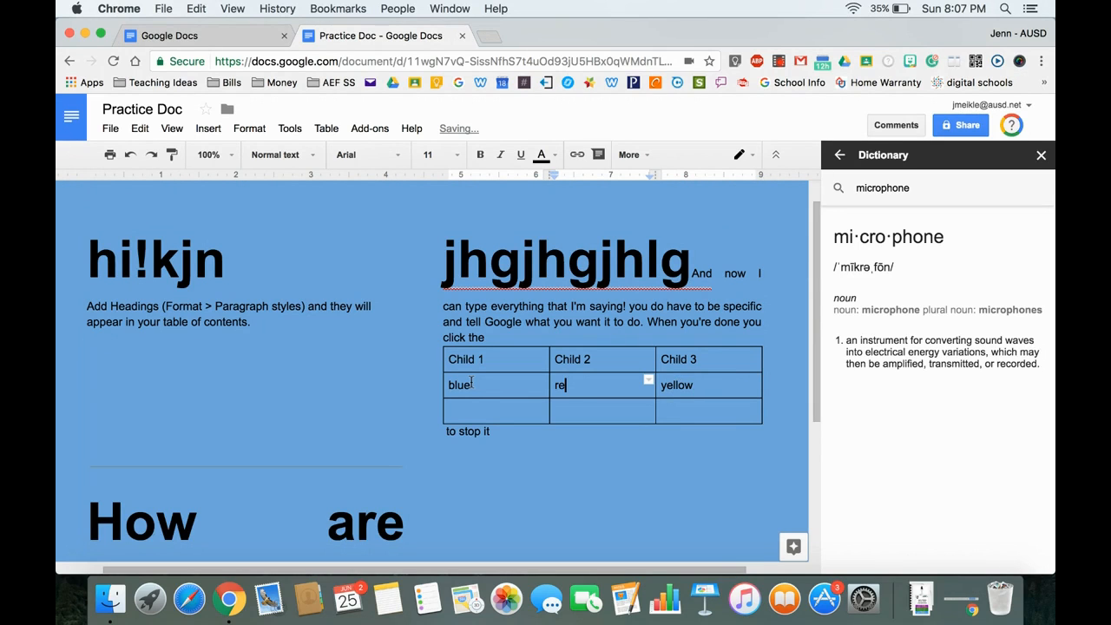
left_click(455, 416)
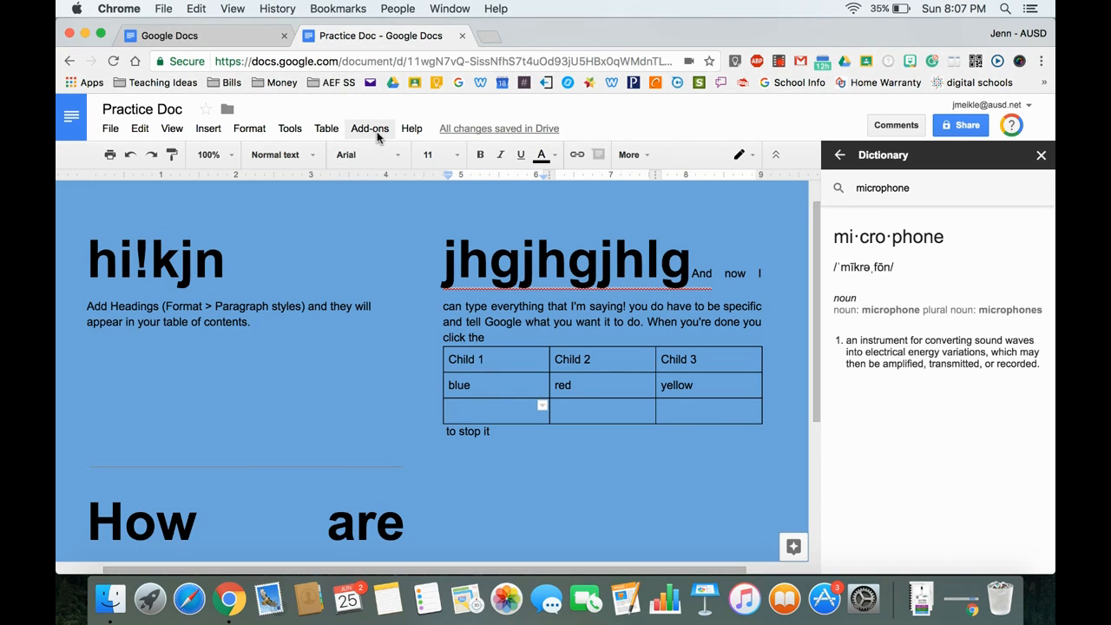
Review the list of keyboard shortcuts from text formatting through to the menu shortcuts, and close the list.
left_click(412, 128)
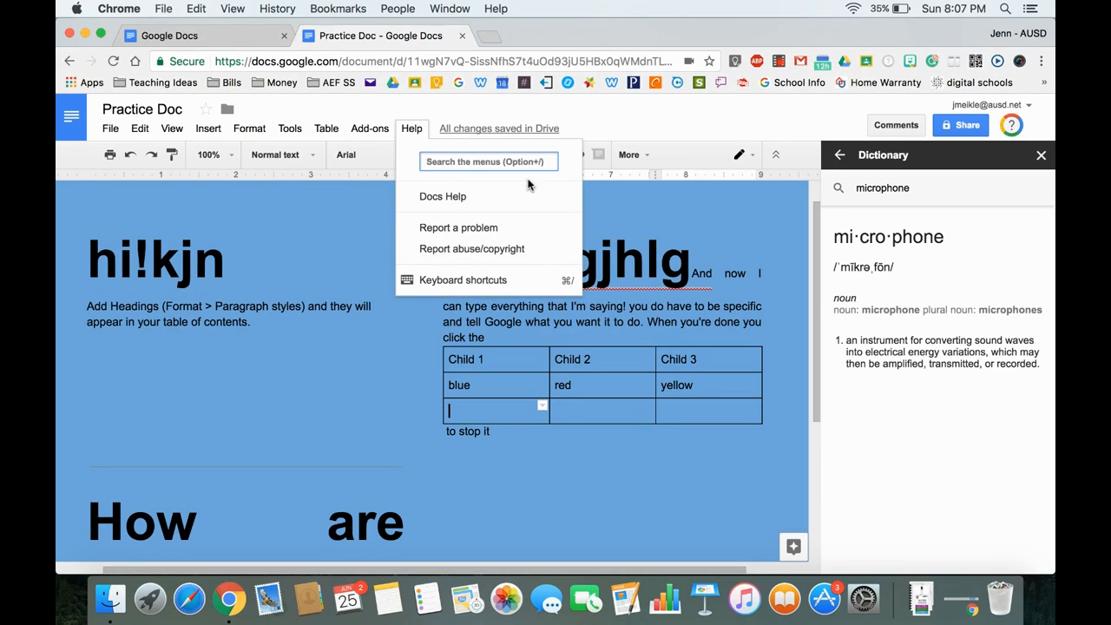
left_click(523, 280)
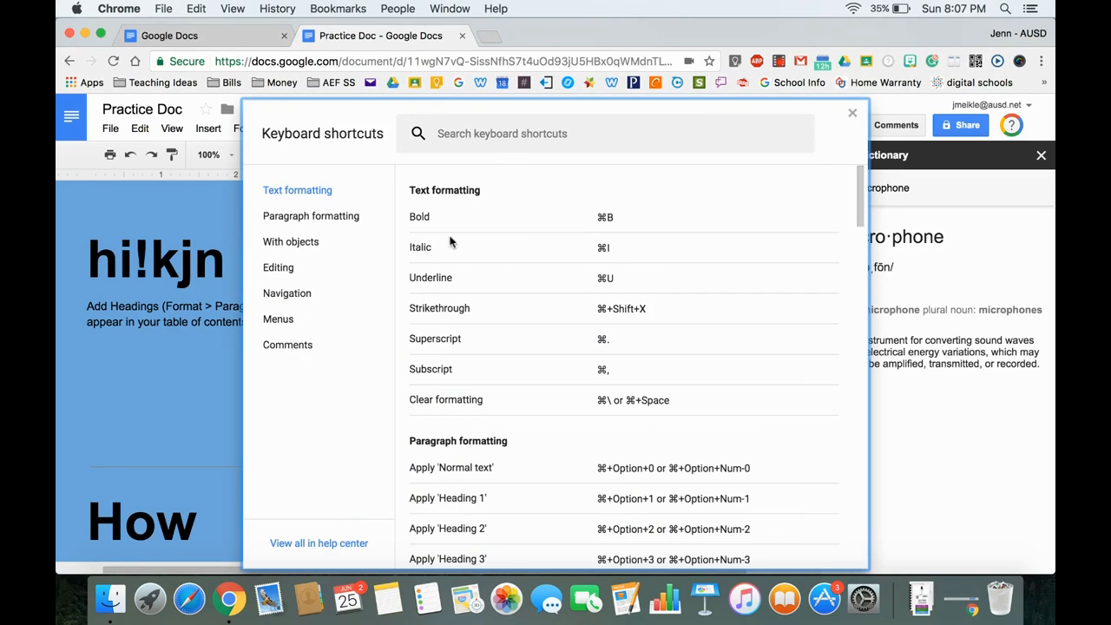
scroll(663, 423, "down", 6)
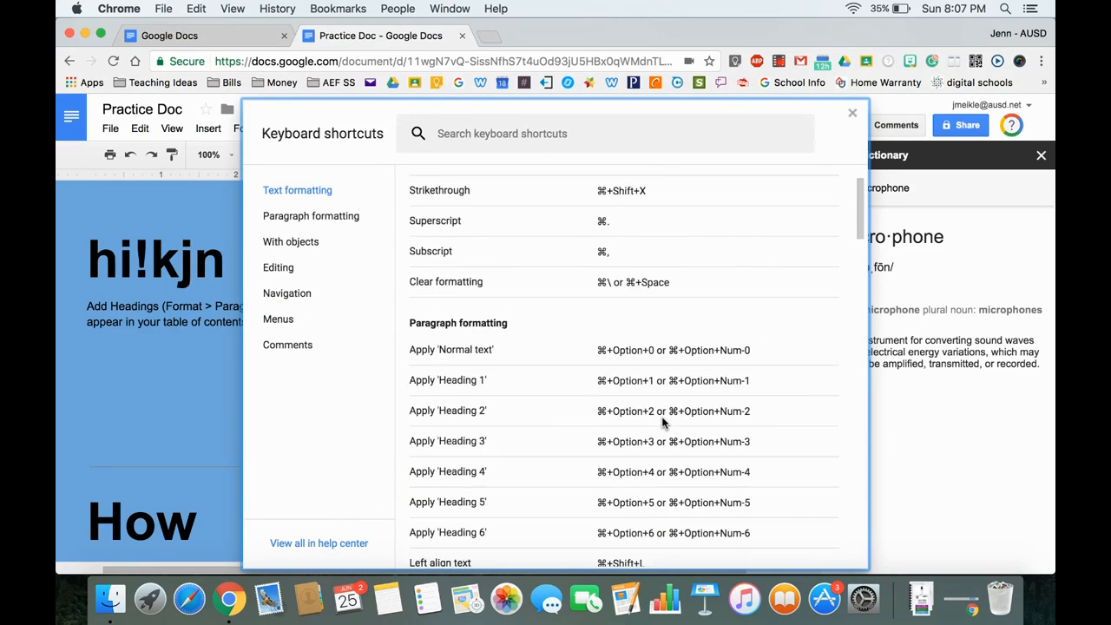
scroll(662, 423, "down", 15)
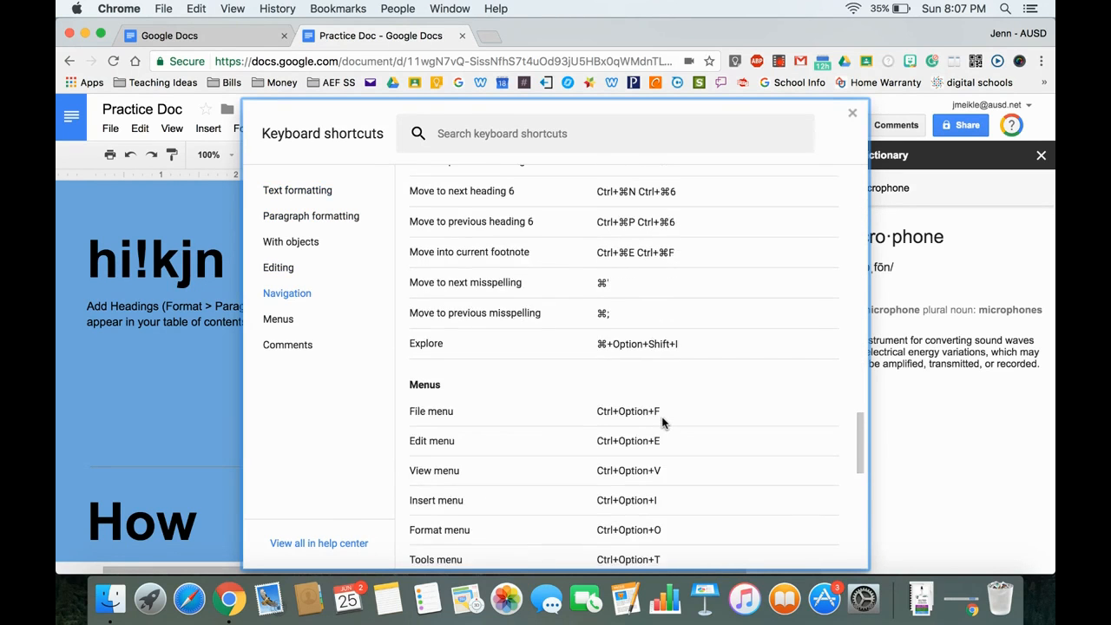
scroll(662, 423, "up", 20)
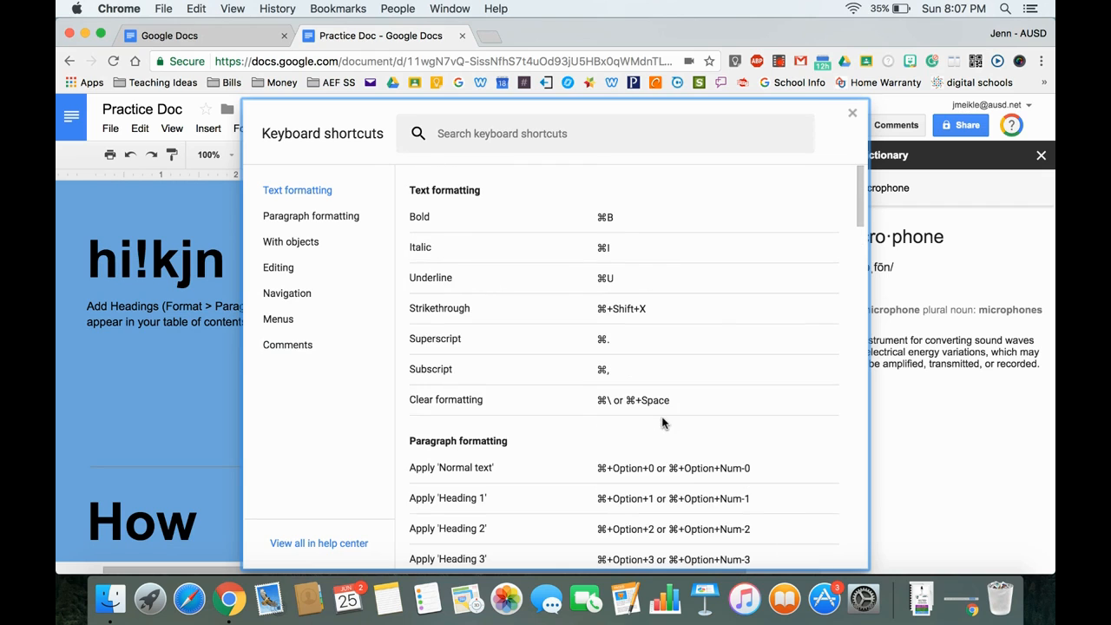
left_click(853, 119)
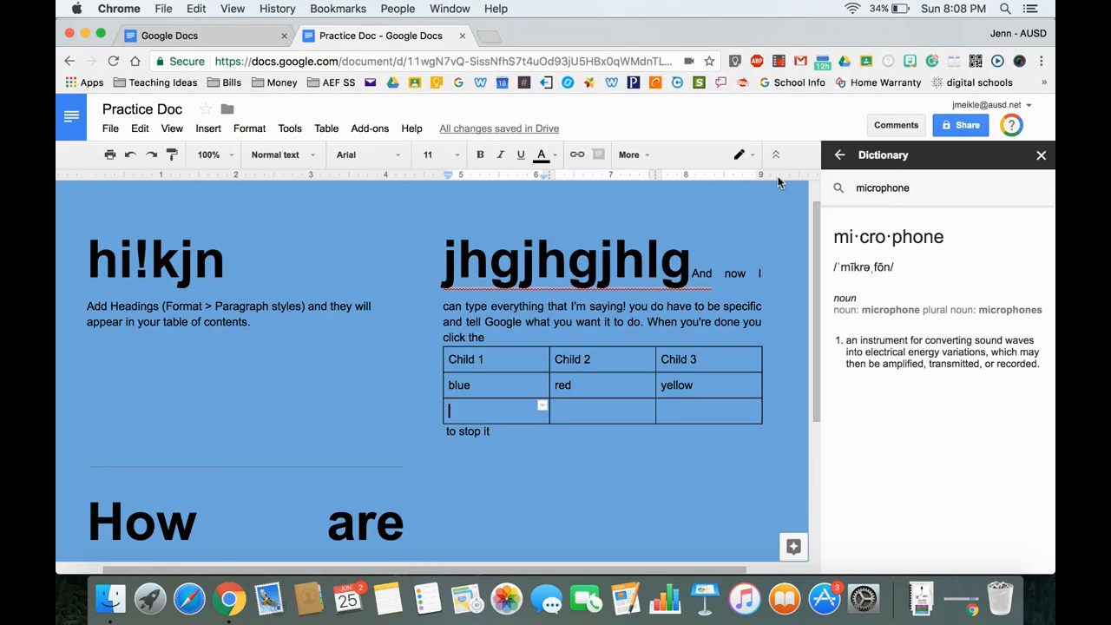